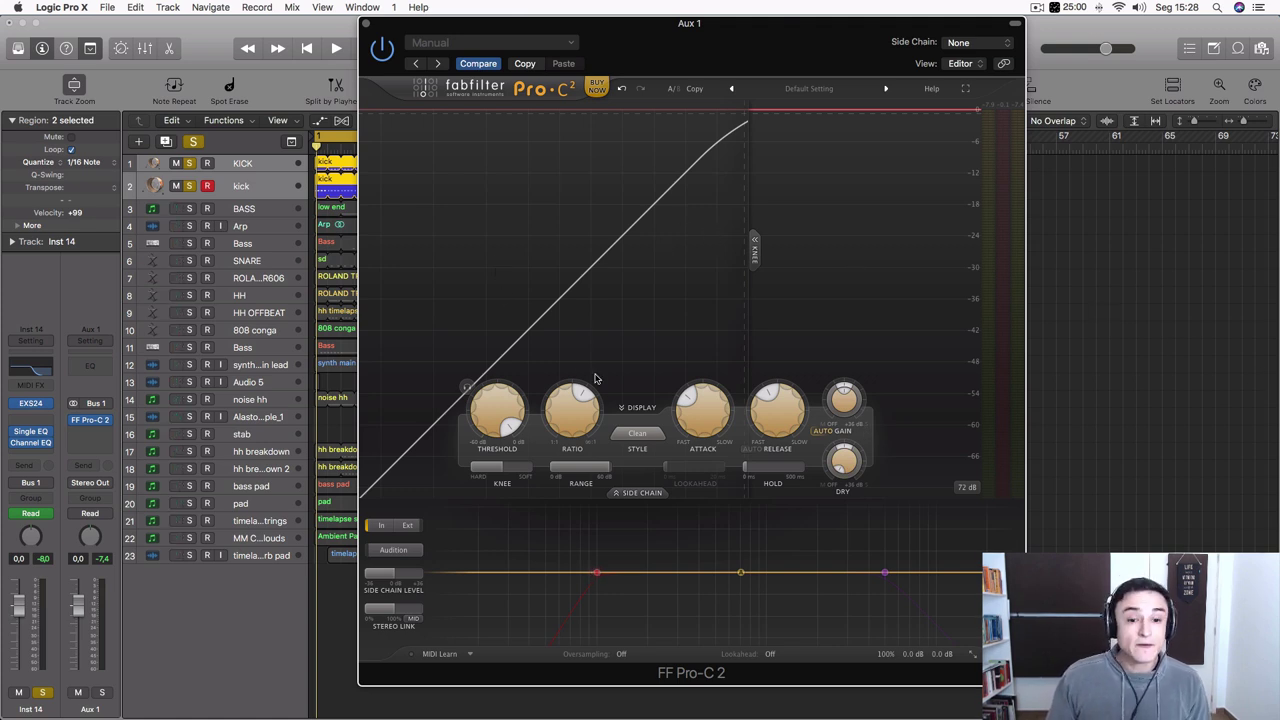
# Raise the compressor threshold to about -0.09 dB and compare the playing kick with the compressor bypassed and active.
pyautogui.moveTo(578, 422)
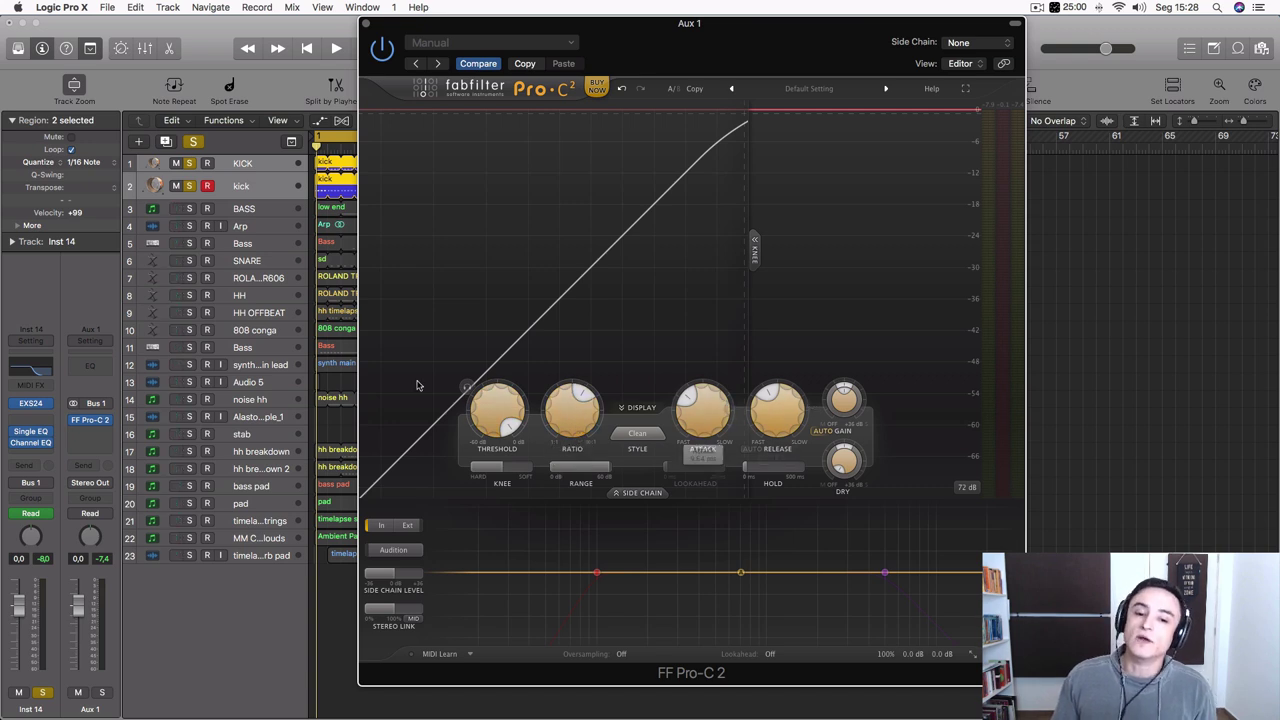
pyautogui.moveTo(498, 418)
pyautogui.moveTo(500, 411); pyautogui.dragTo(502, 395)
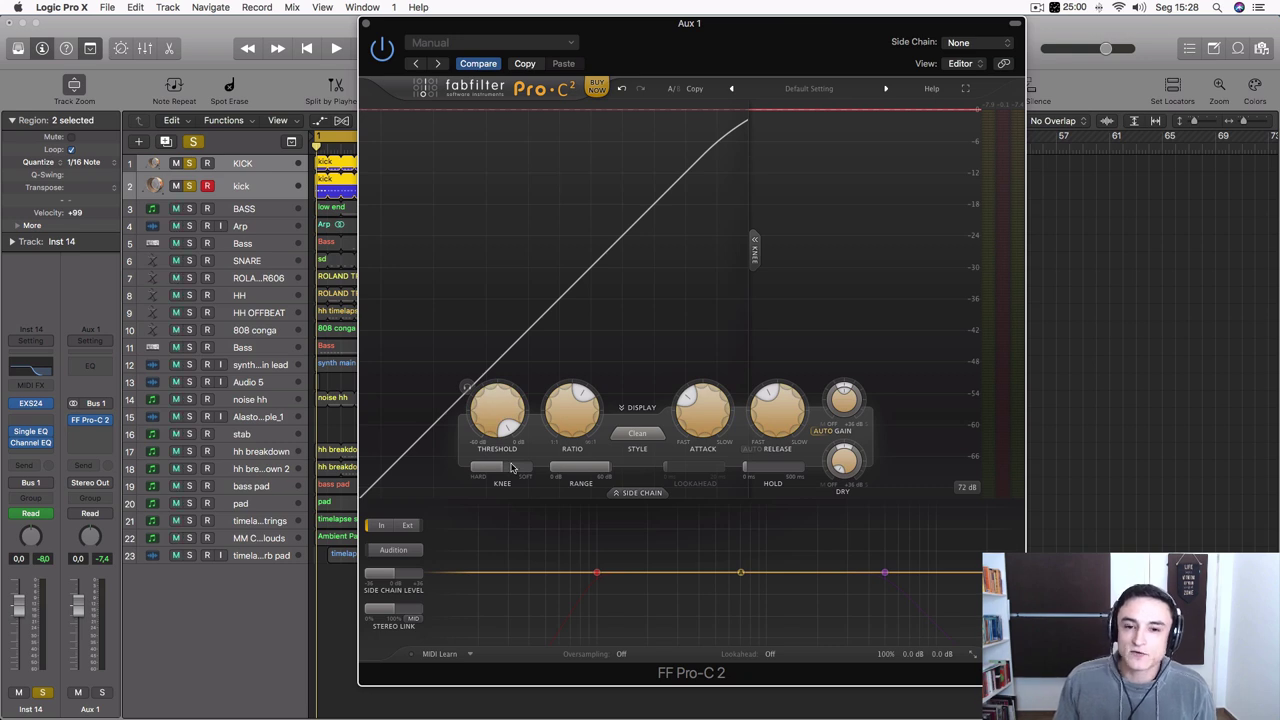
pyautogui.press('space')
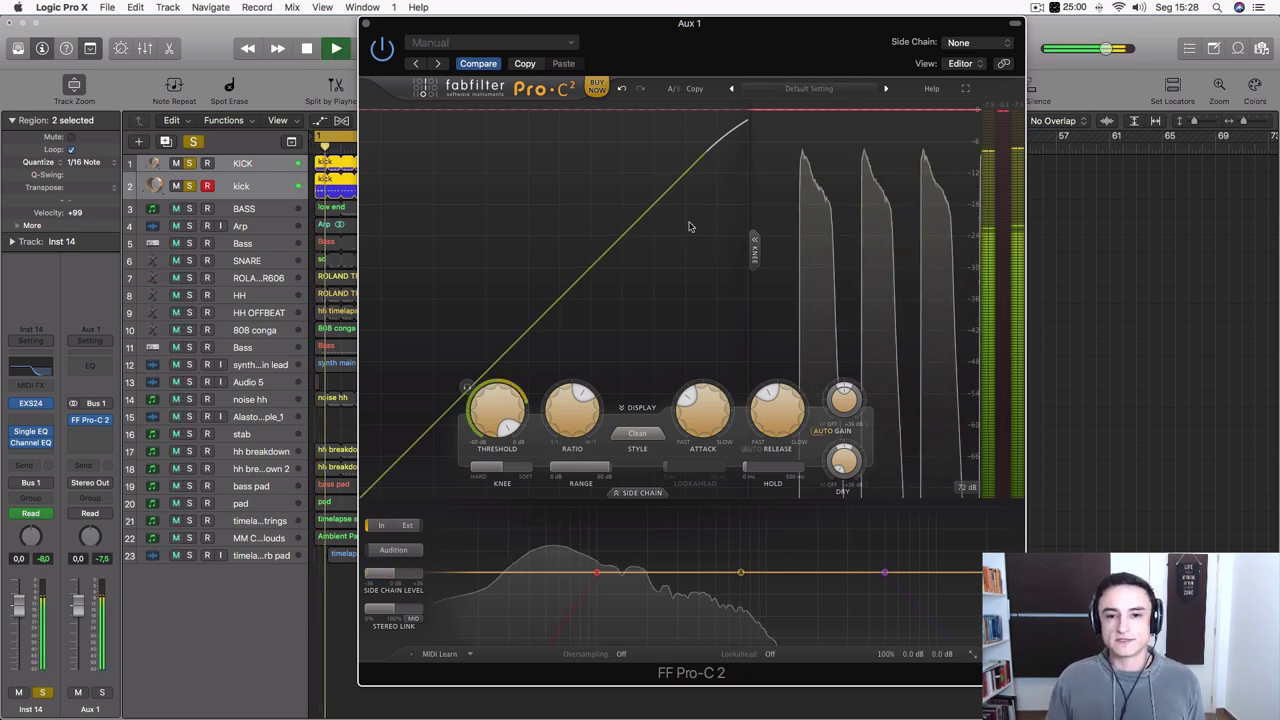
pyautogui.click(380, 48)
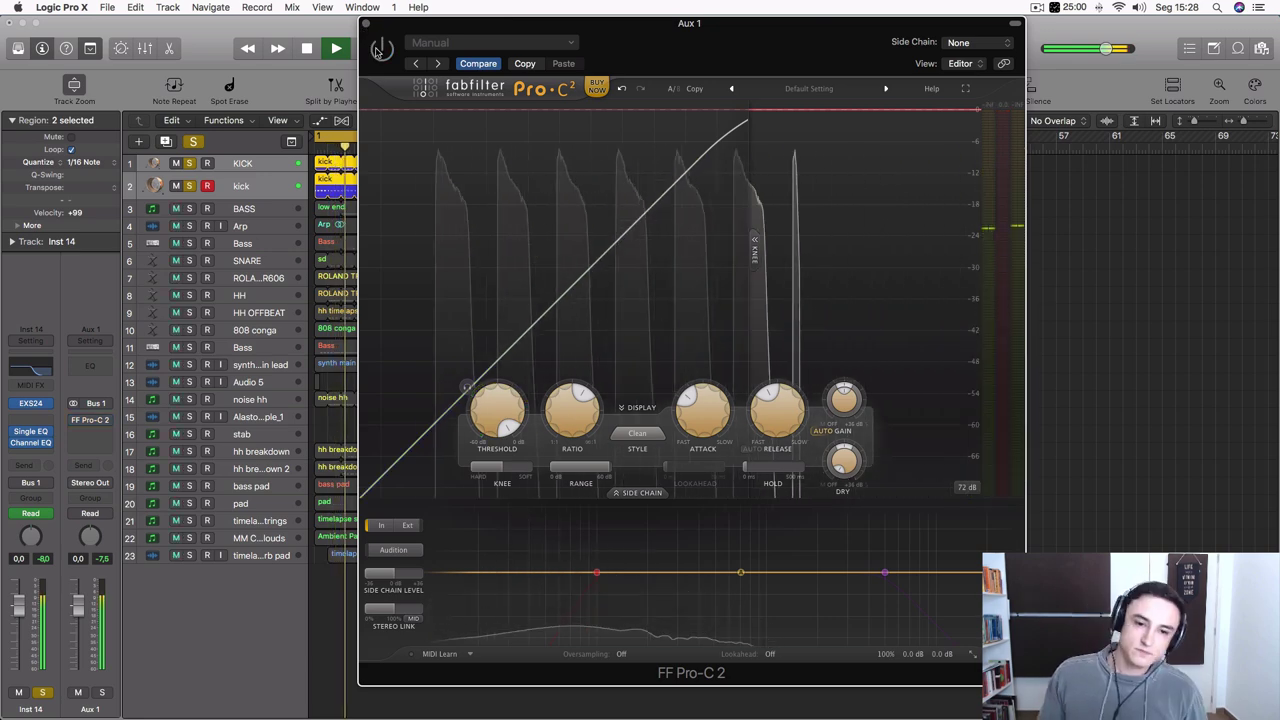
pyautogui.click(380, 48)
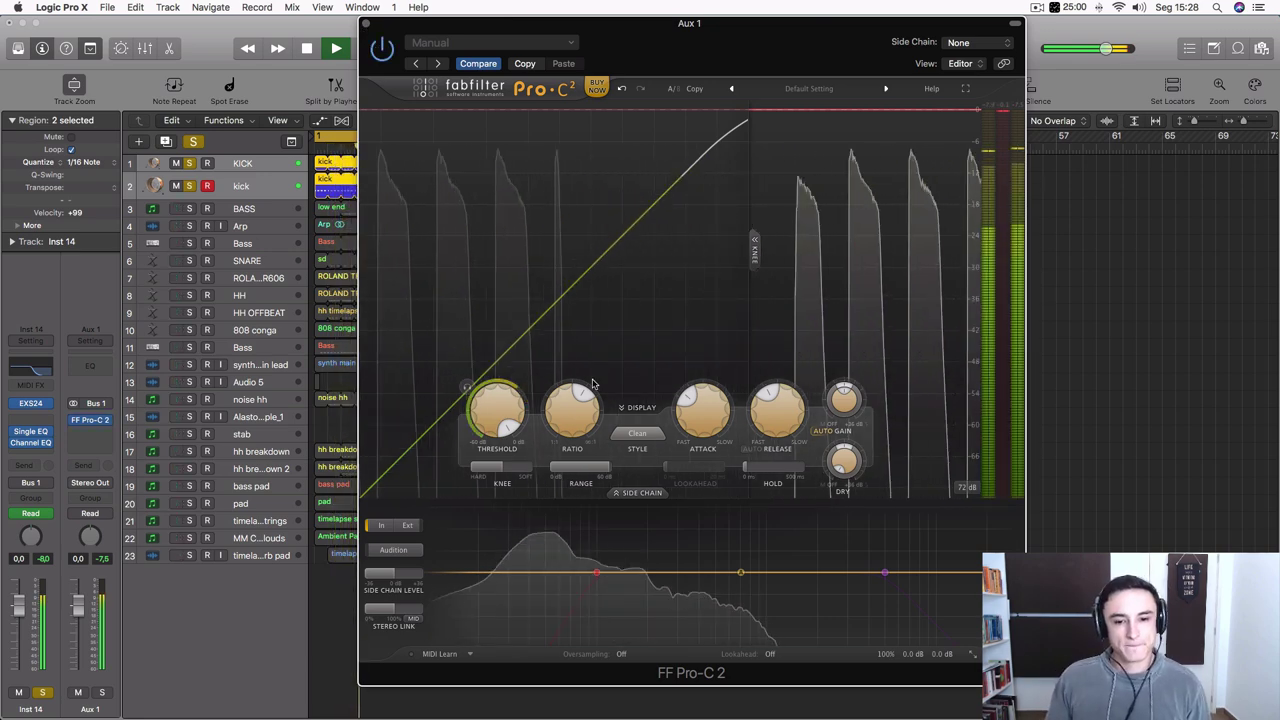
pyautogui.press('space')
# Hide the compressor's side-chain section.
pyautogui.click(628, 493)
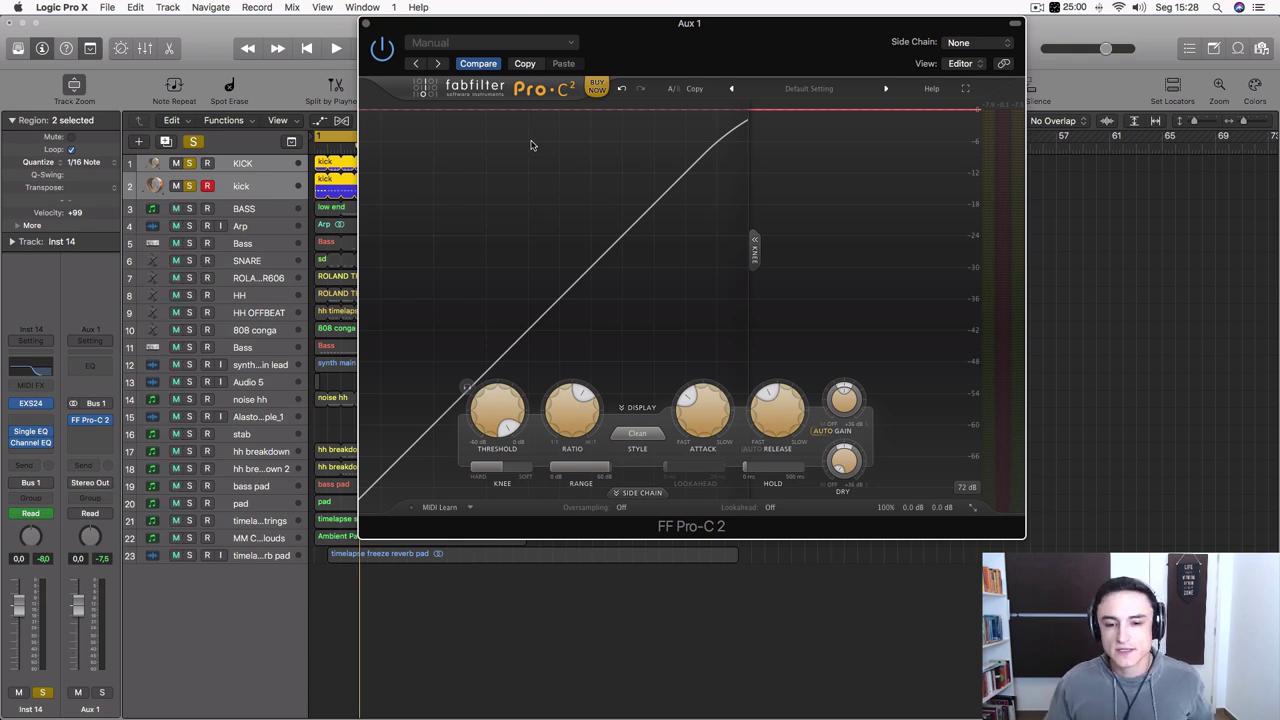
pyautogui.click(621, 493)
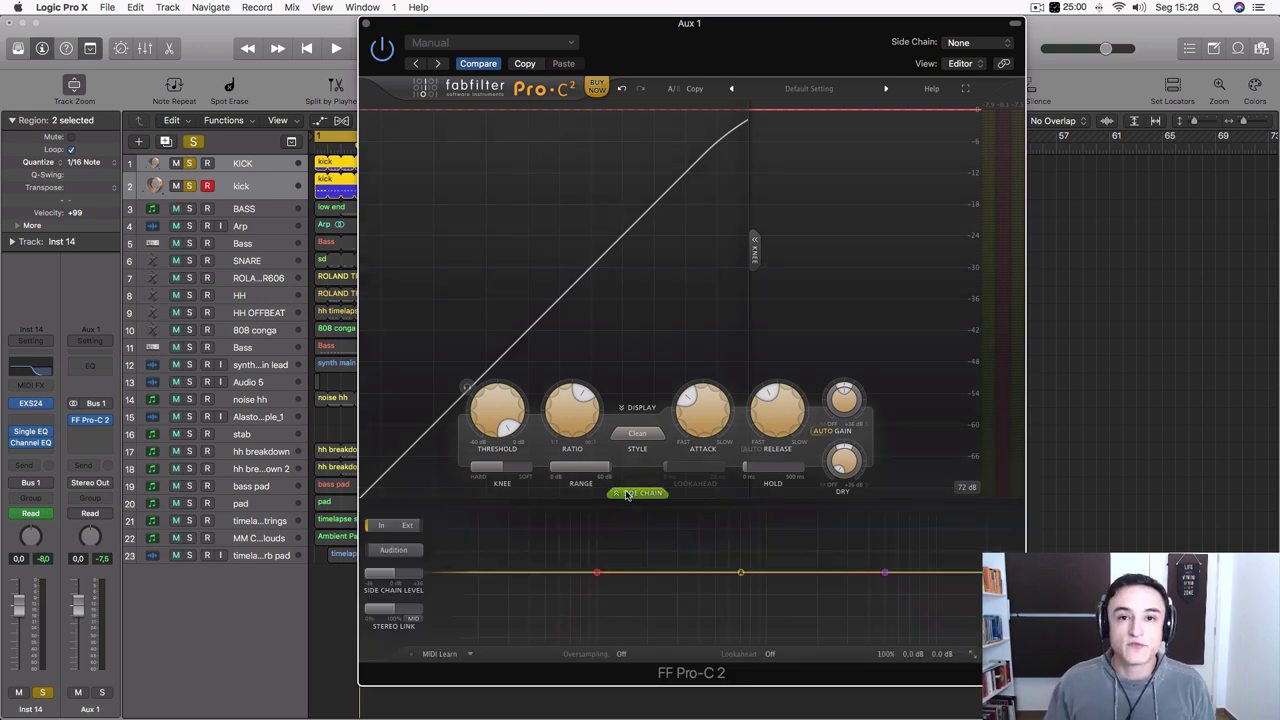
pyautogui.click(626, 494)
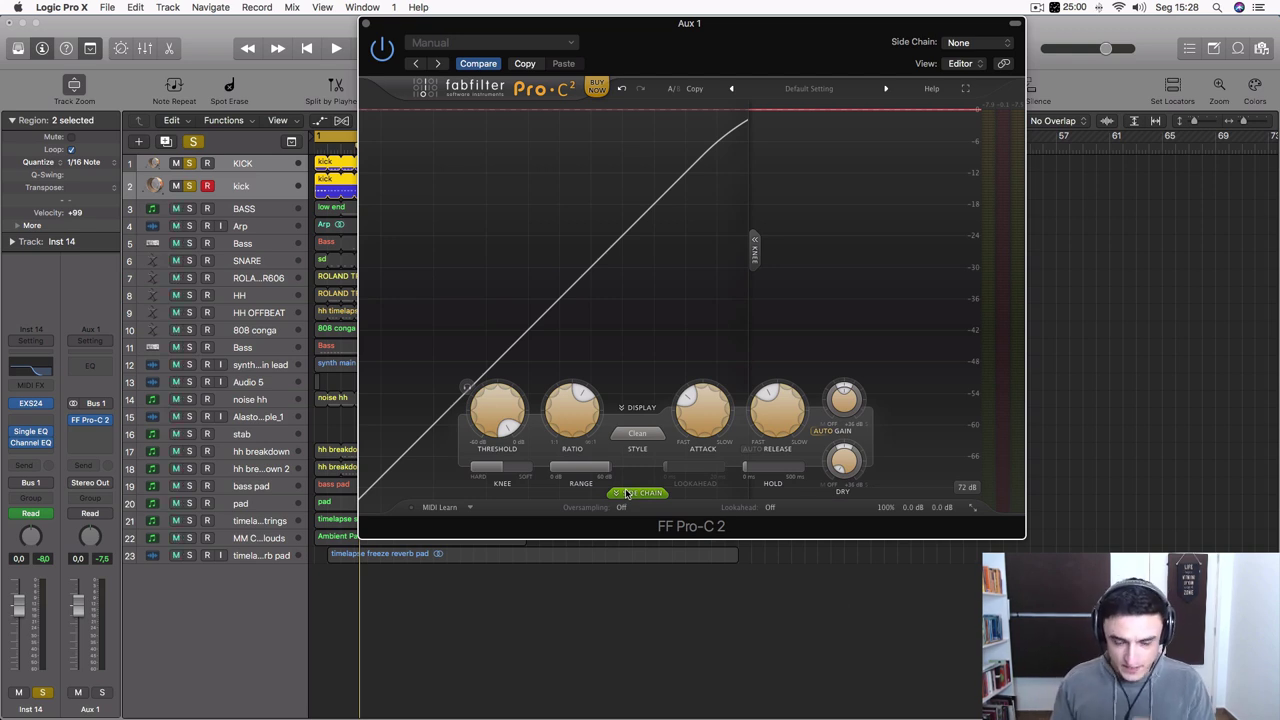
# Lower the threshold until the kick is lightly compressed, and compare the level with the compressor bypassed and active.
pyautogui.press('space')
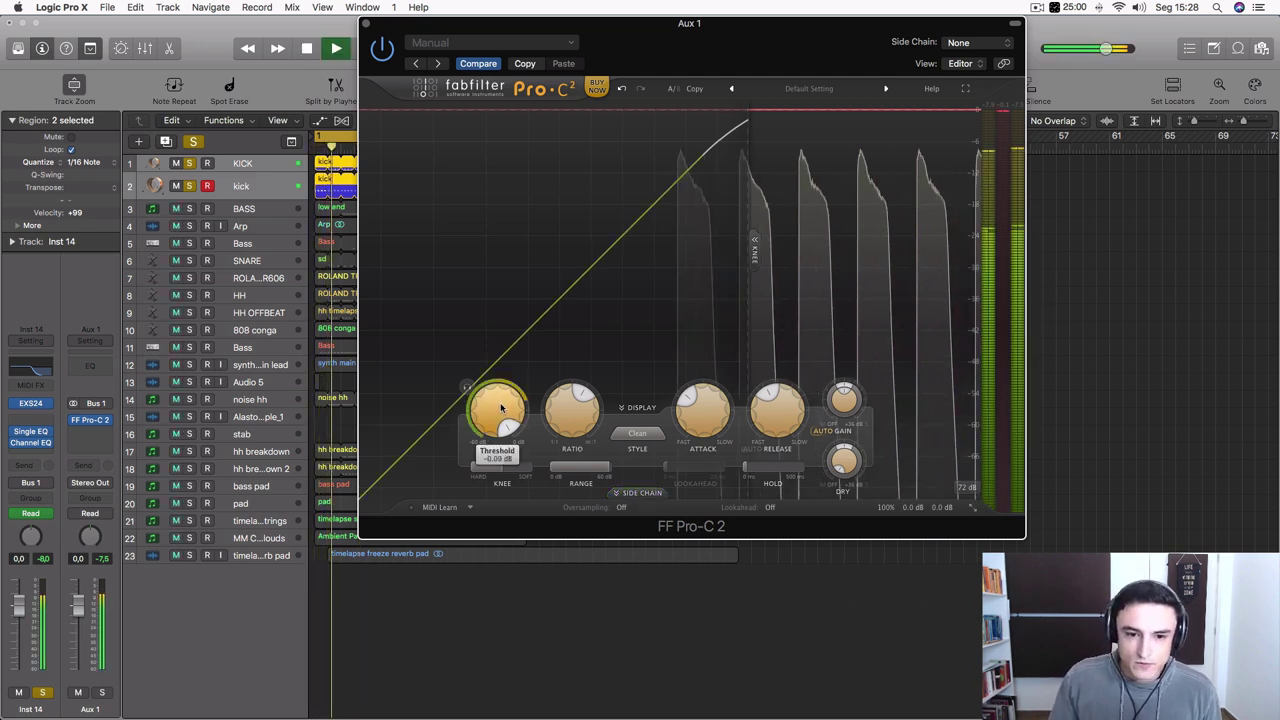
pyautogui.moveTo(503, 400)
pyautogui.mouseDown()
pyautogui.moveTo(498, 432)
pyautogui.moveTo(491, 406)
pyautogui.mouseUp()
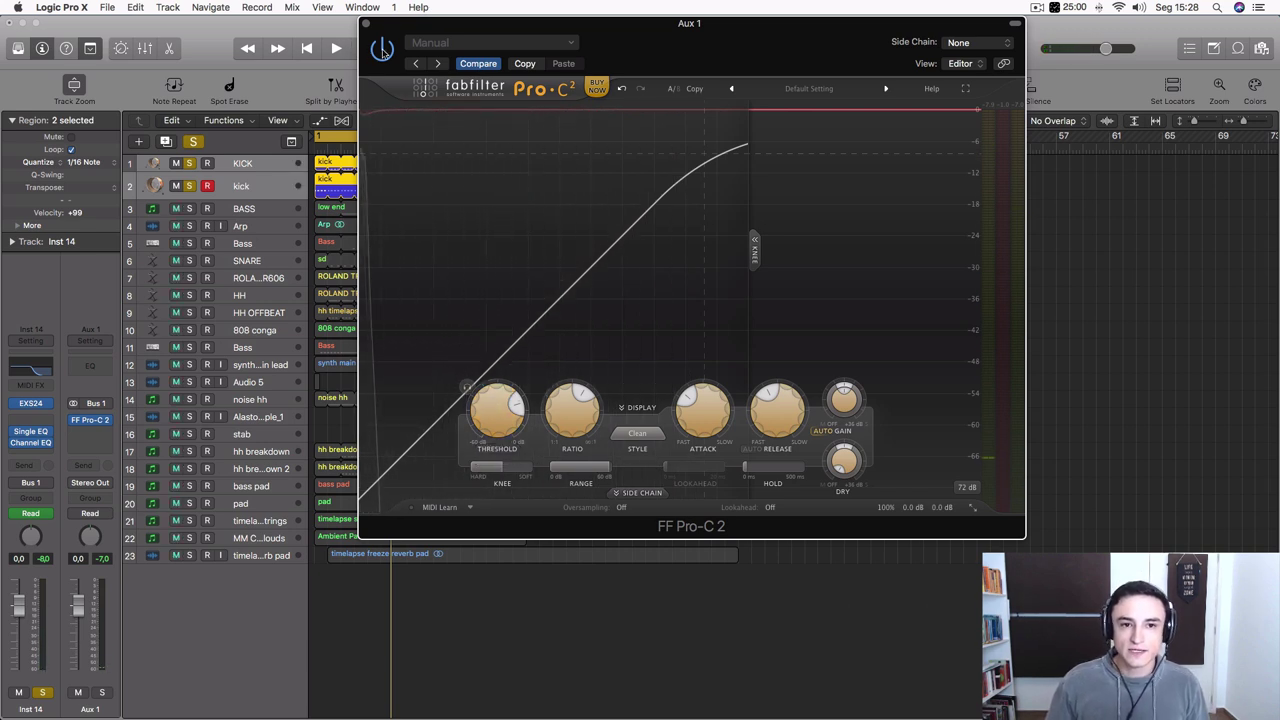
pyautogui.press('space')
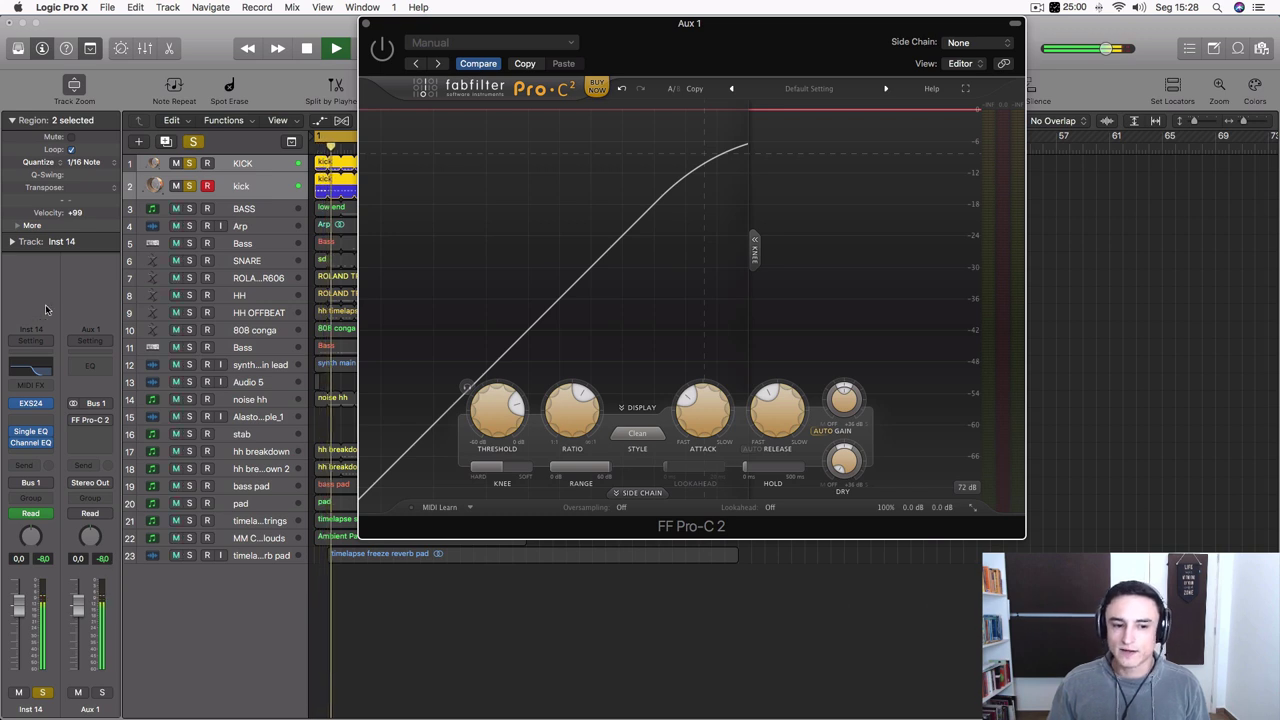
pyautogui.click(383, 51)
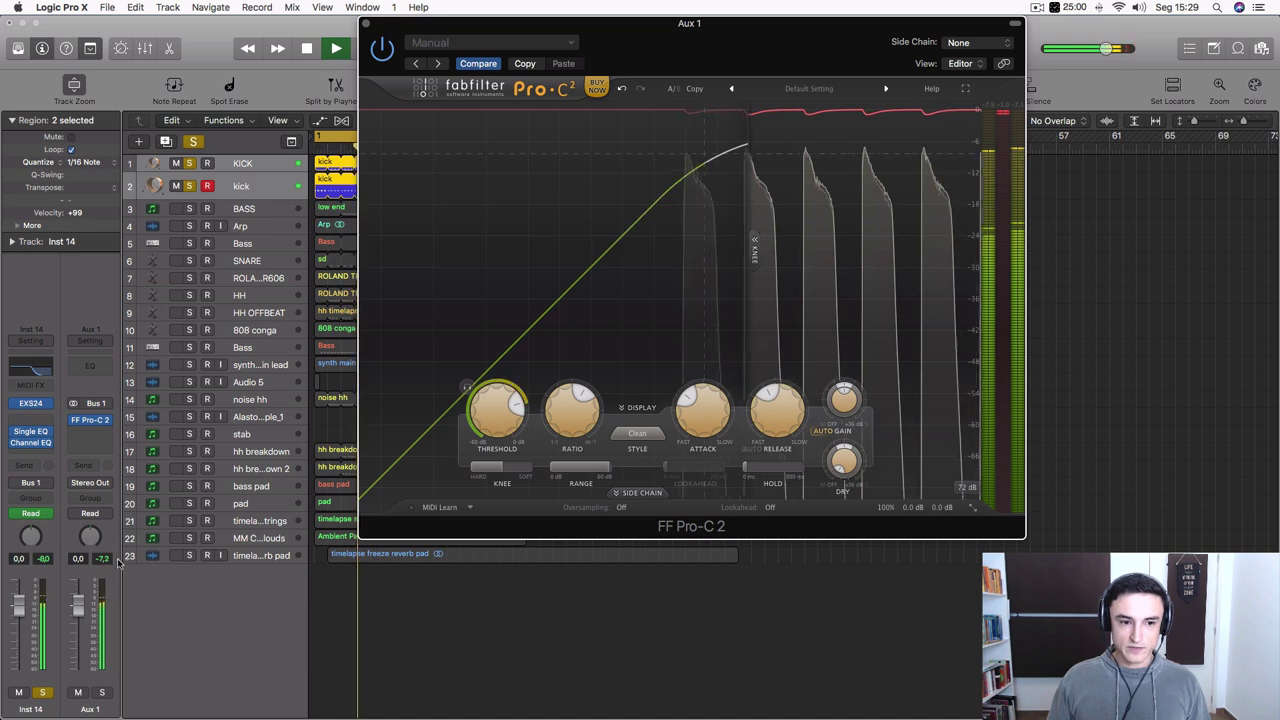
pyautogui.press('space')
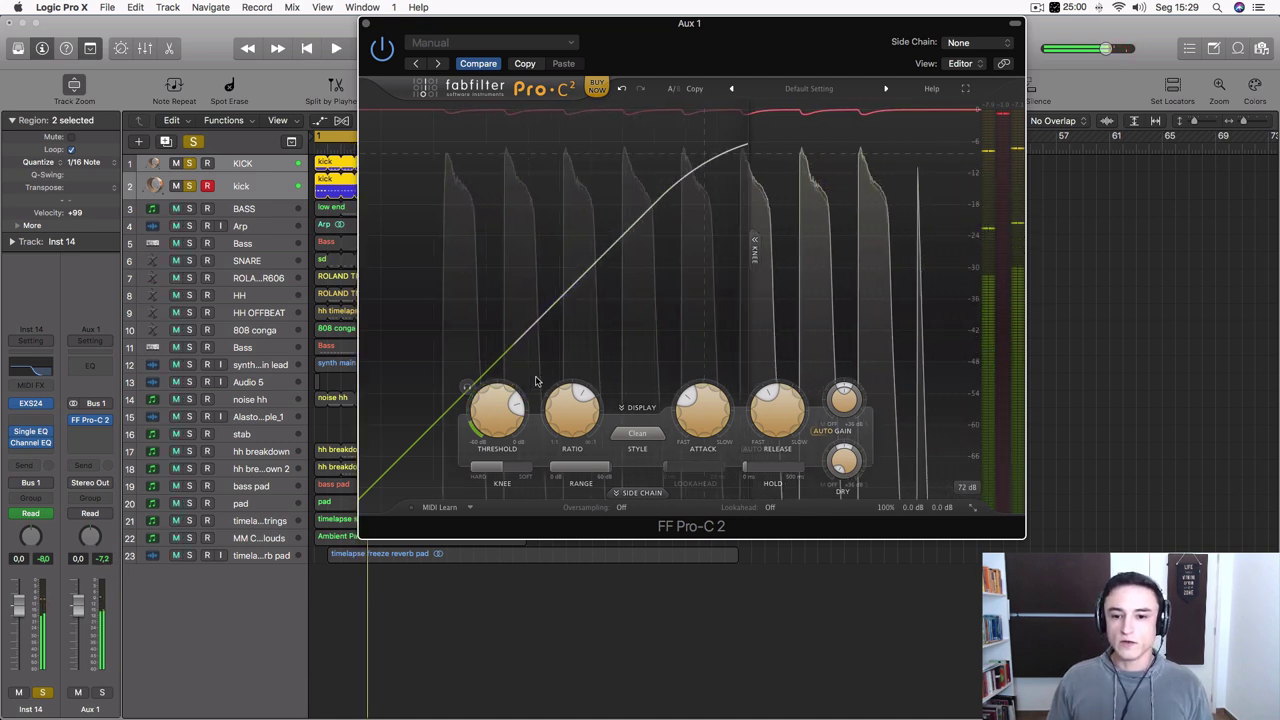
# Set the threshold to about -9.64 dB and turn off the automatic gain compensation.
pyautogui.moveTo(506, 404); pyautogui.dragTo(496, 428)
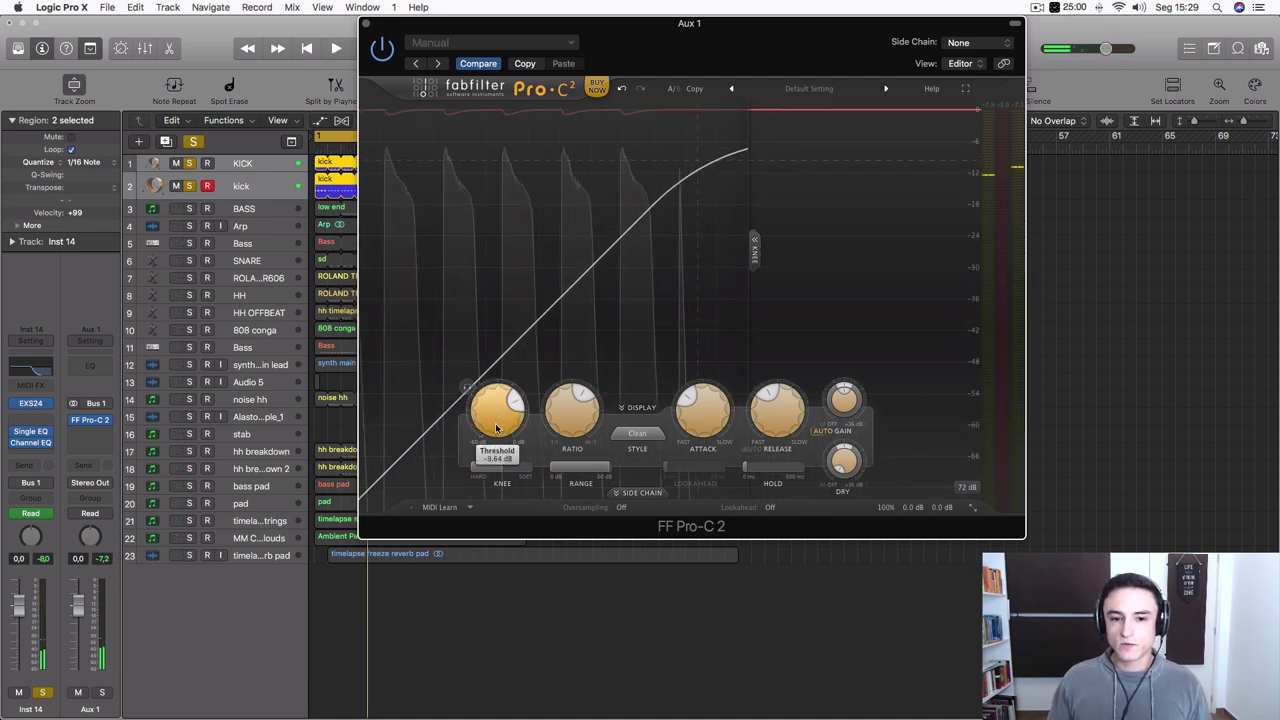
pyautogui.press('space')
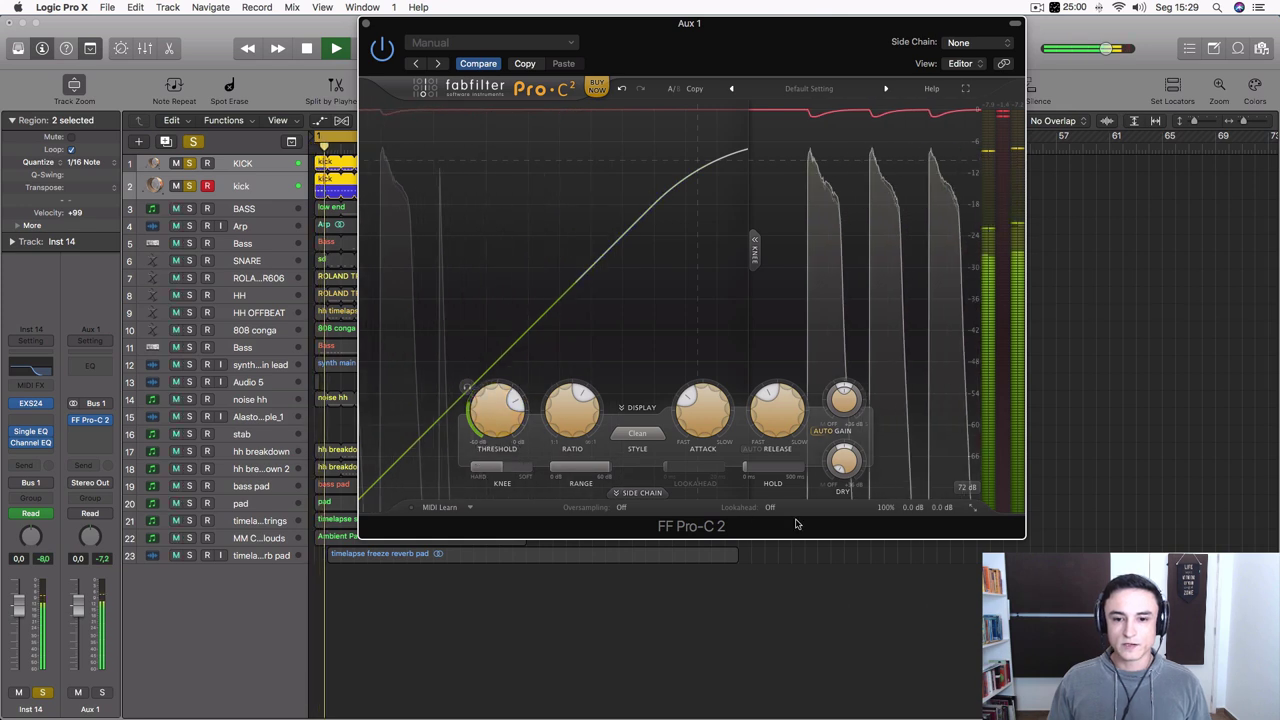
pyautogui.press('space')
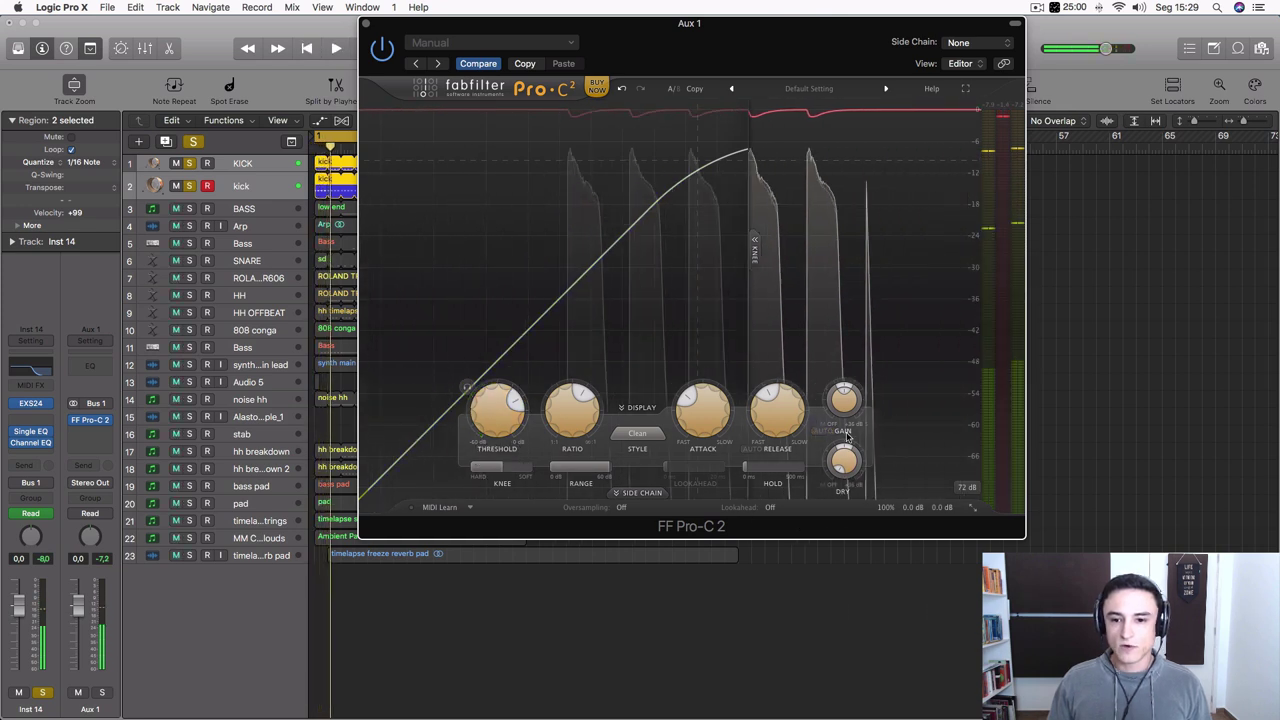
# Play the kick and compare its output level with the compressor bypassed and active.
pyautogui.press('space')
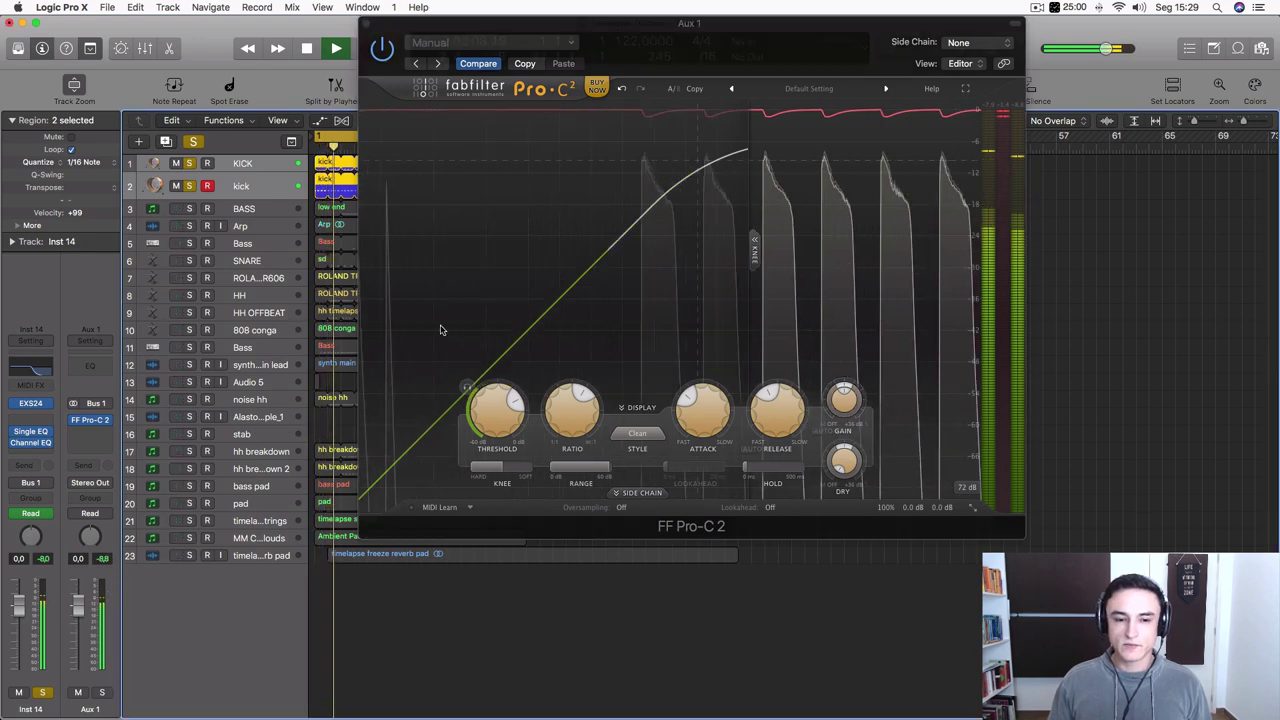
pyautogui.click(384, 50)
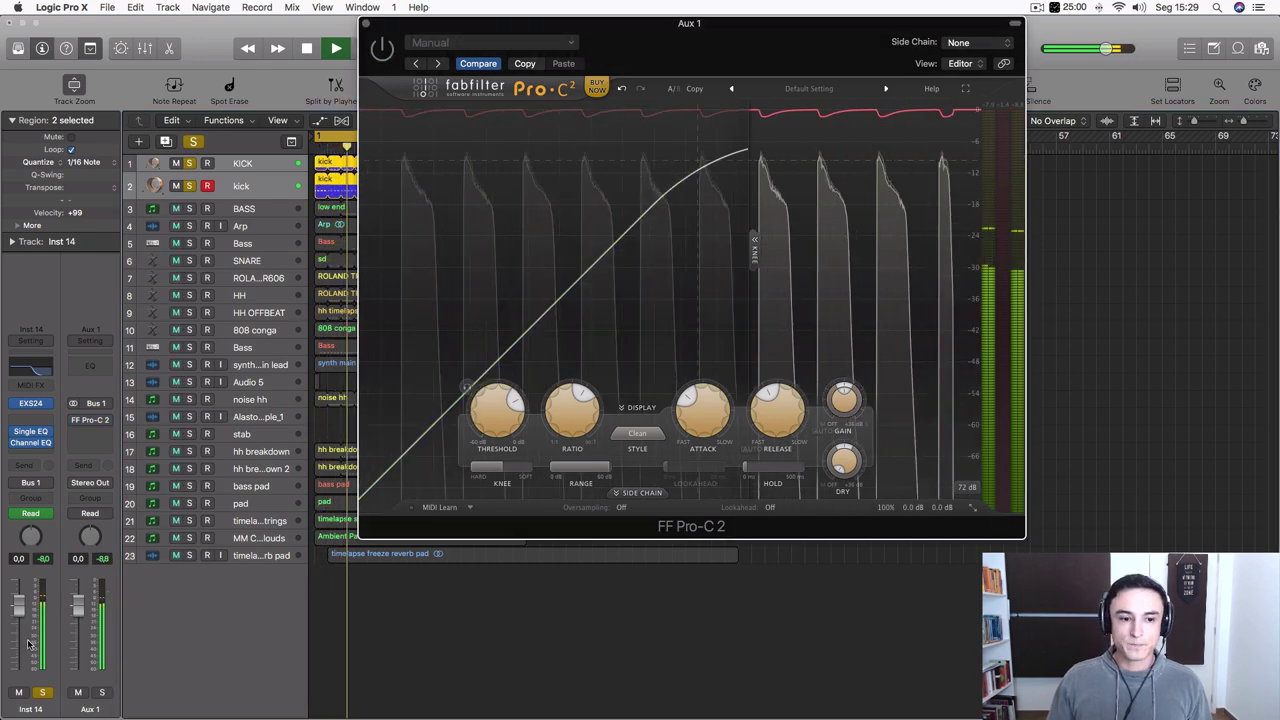
pyautogui.click(386, 48)
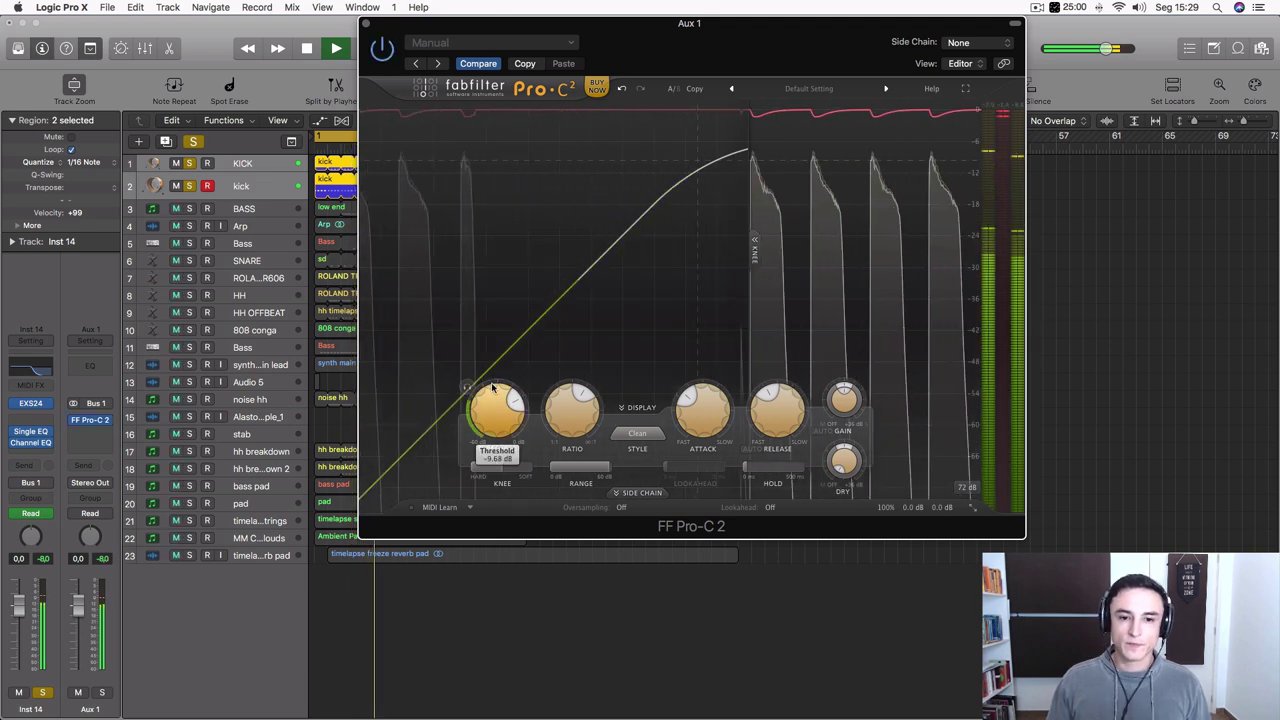
# Lower the threshold in two stages, to about -13.74 dB and on to about -15.36 dB, while watching the gain reduction.
pyautogui.moveTo(497, 405); pyautogui.dragTo(493, 456)
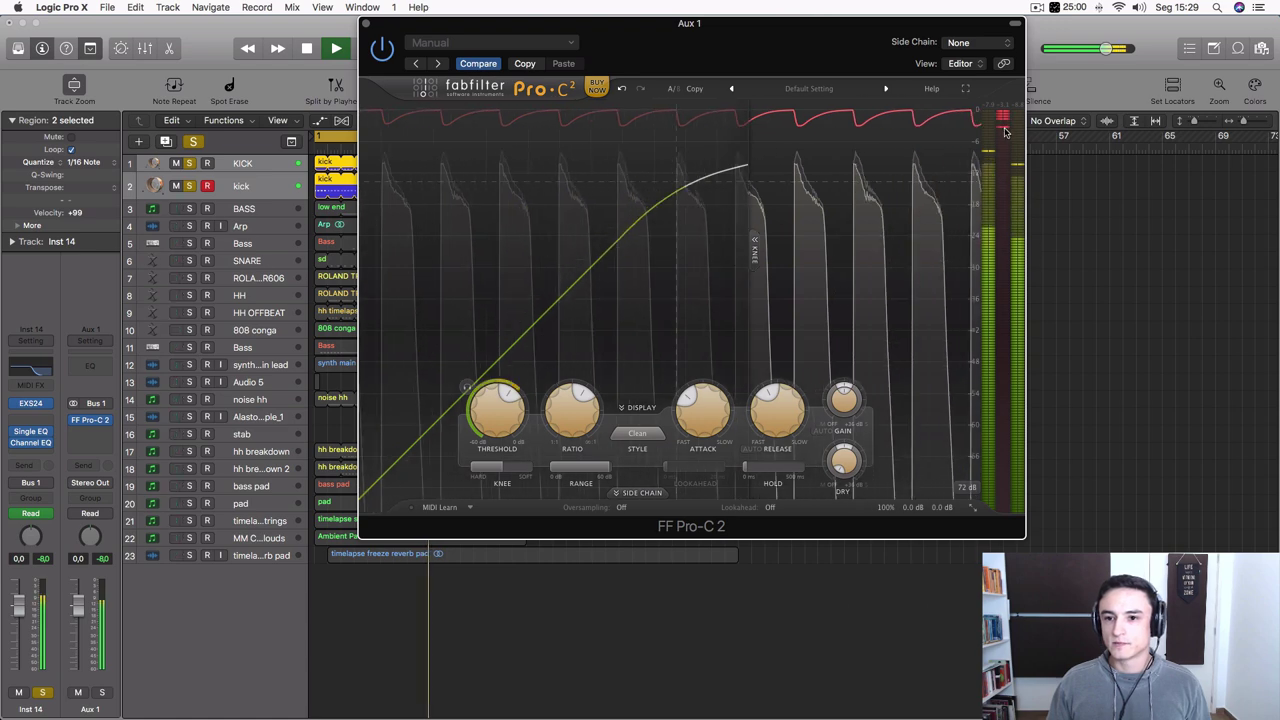
pyautogui.moveTo(1005, 131)
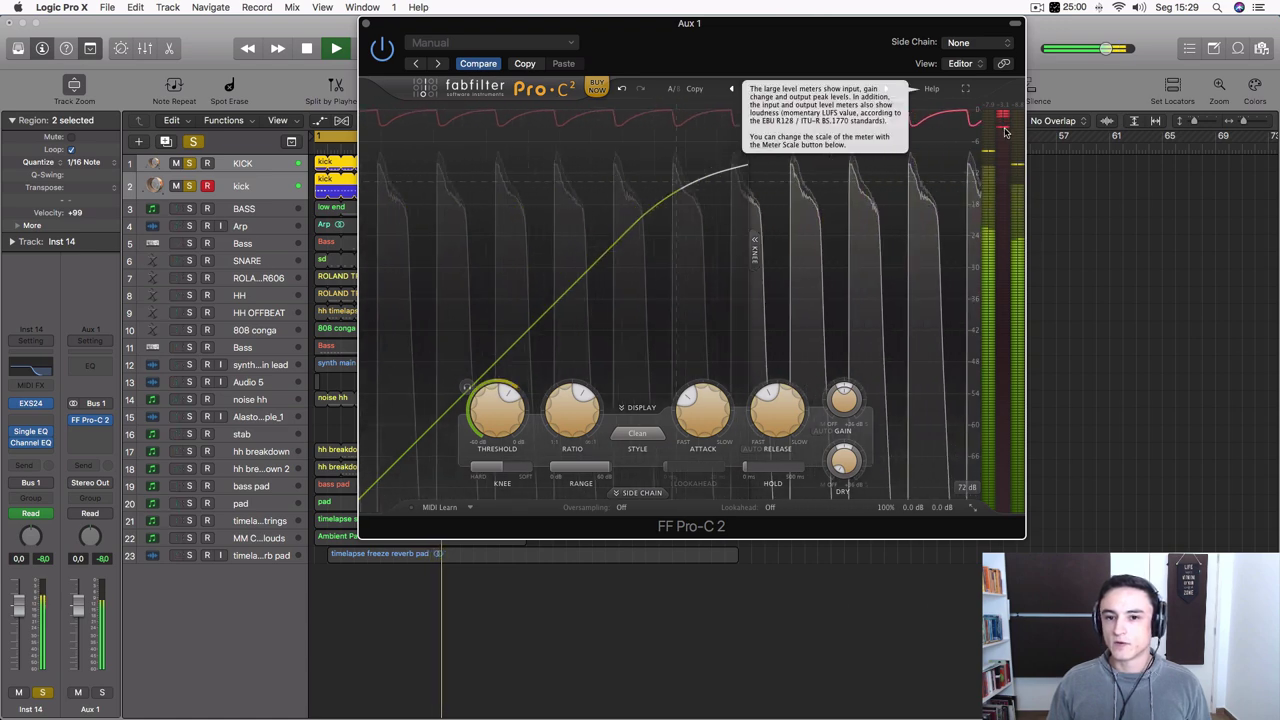
pyautogui.moveTo(499, 407)
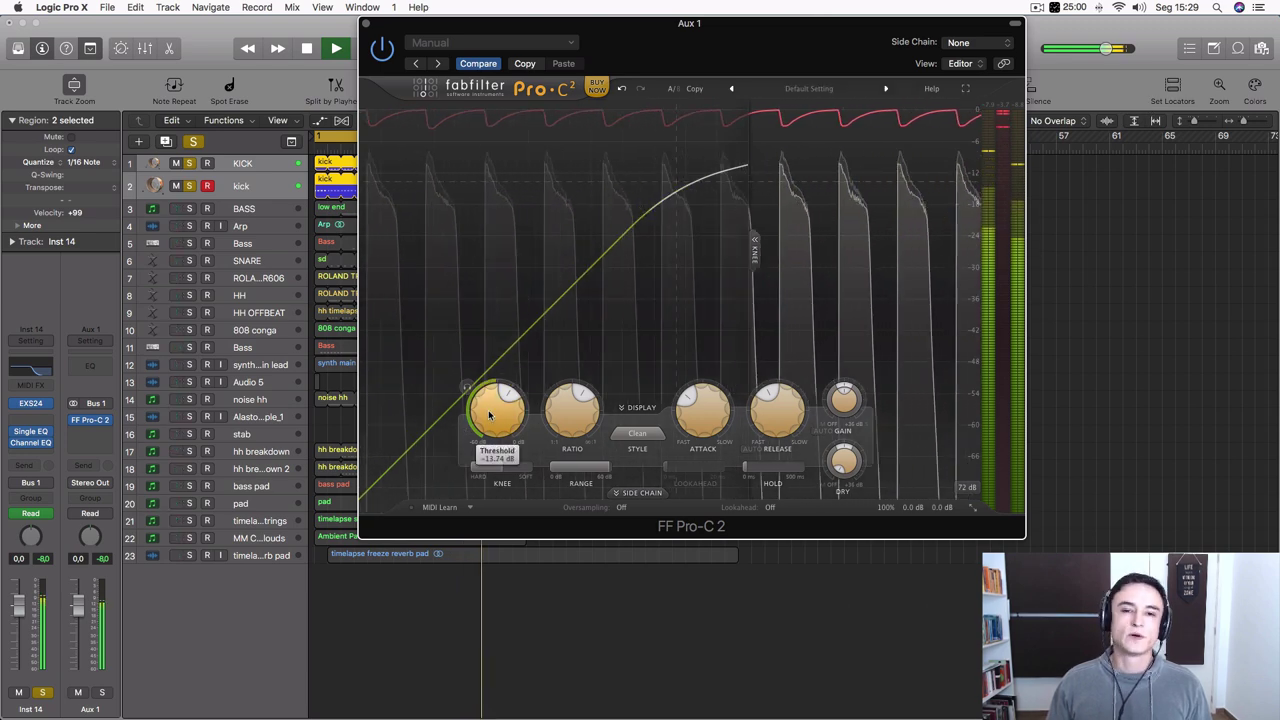
pyautogui.moveTo(494, 411); pyautogui.dragTo(490, 431)
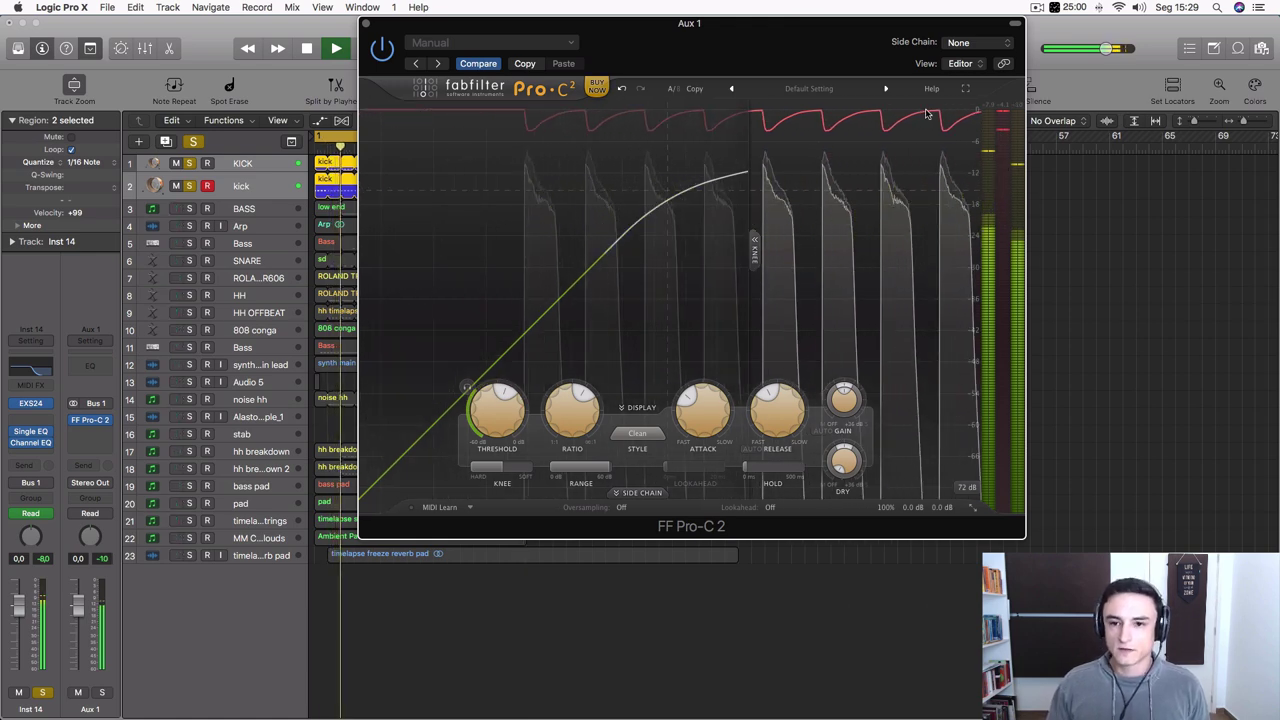
# Hide the knee display so the level graph fills the compressor window, and resume playback.
pyautogui.press('space')
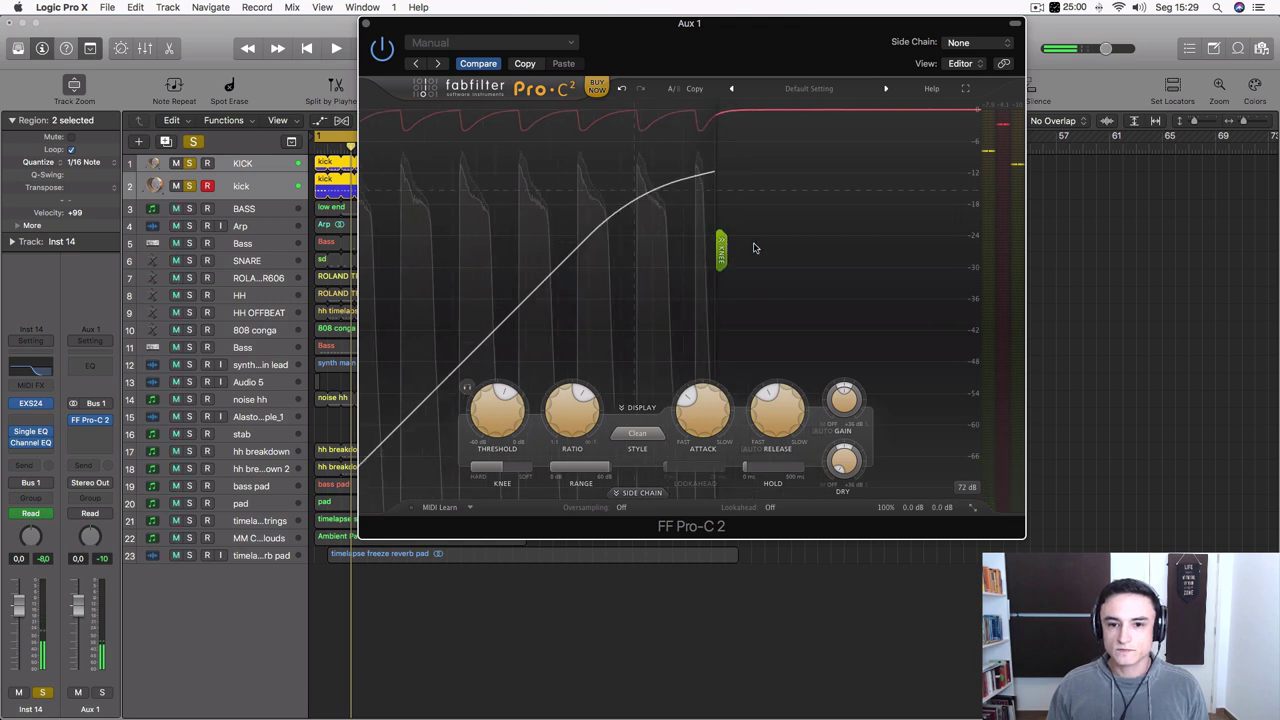
pyautogui.click(753, 248)
pyautogui.press('space')
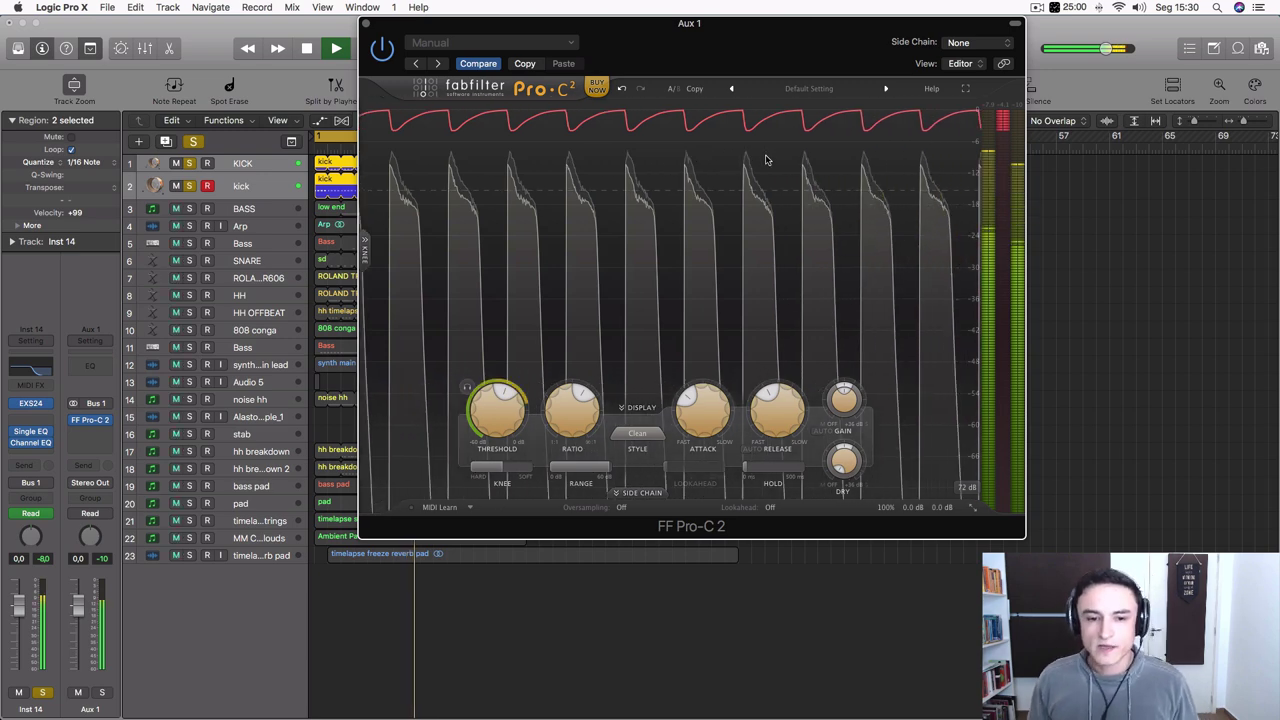
# Lower the threshold to about -34.6 dB for heavy compression and bring it back up to about -27.7 dB.
pyautogui.moveTo(498, 414)
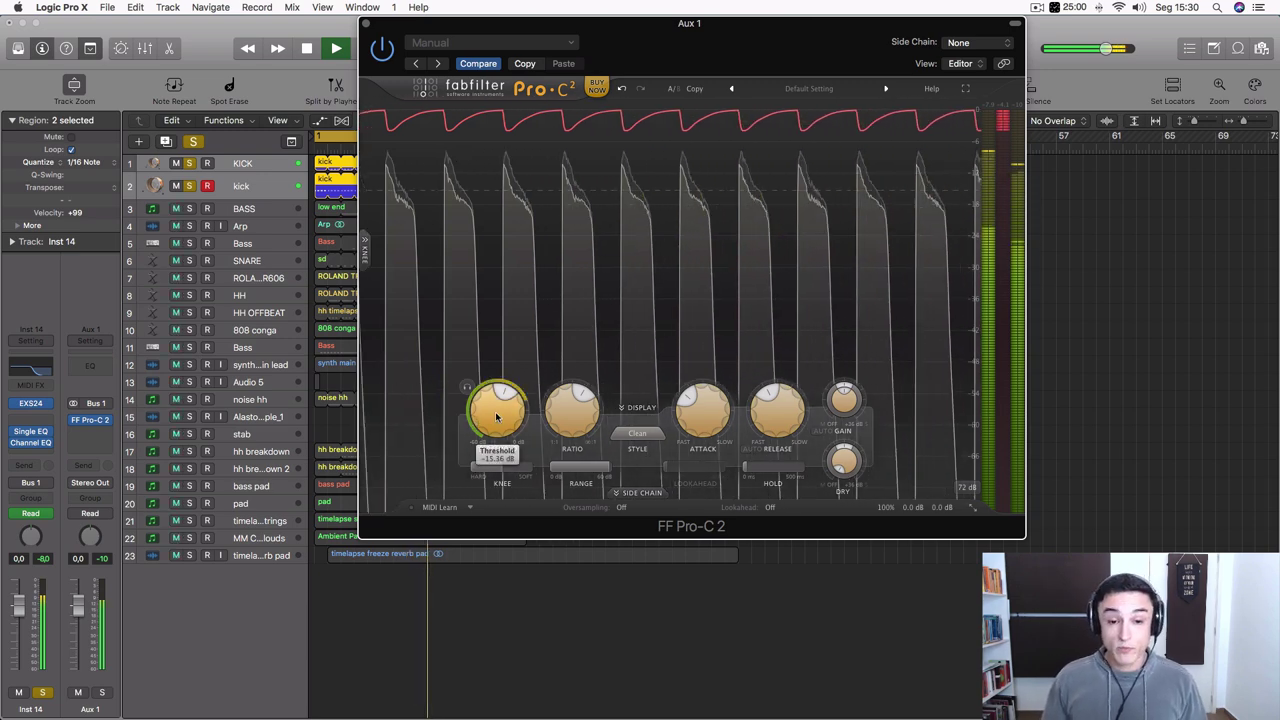
pyautogui.moveTo(498, 414); pyautogui.dragTo(487, 489)
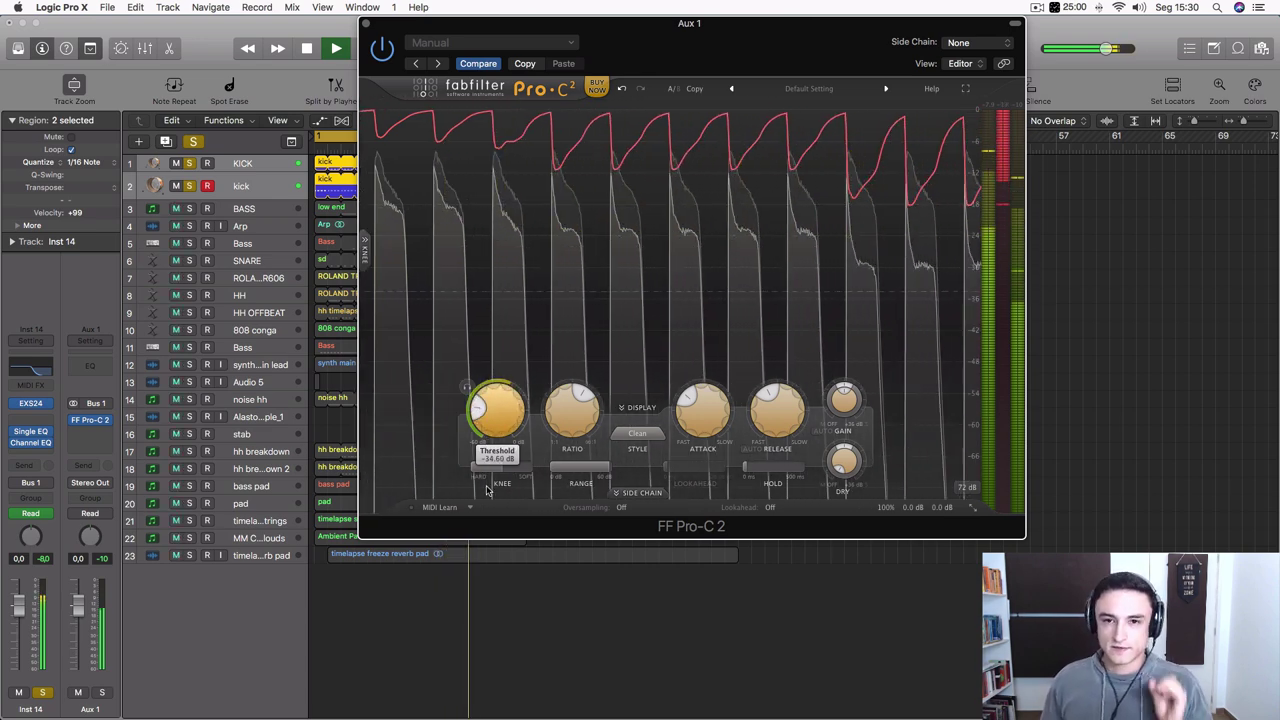
pyautogui.moveTo(488, 487); pyautogui.dragTo(488, 485)
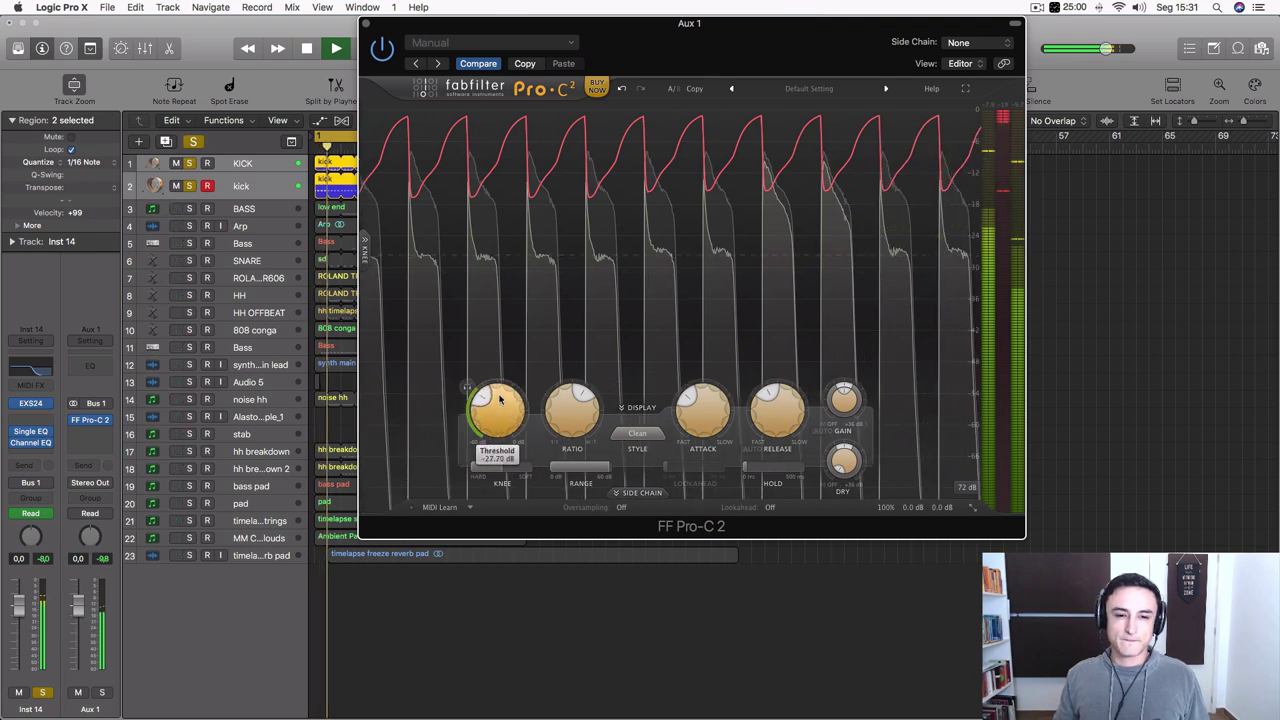
pyautogui.moveTo(500, 400); pyautogui.dragTo(500, 398)
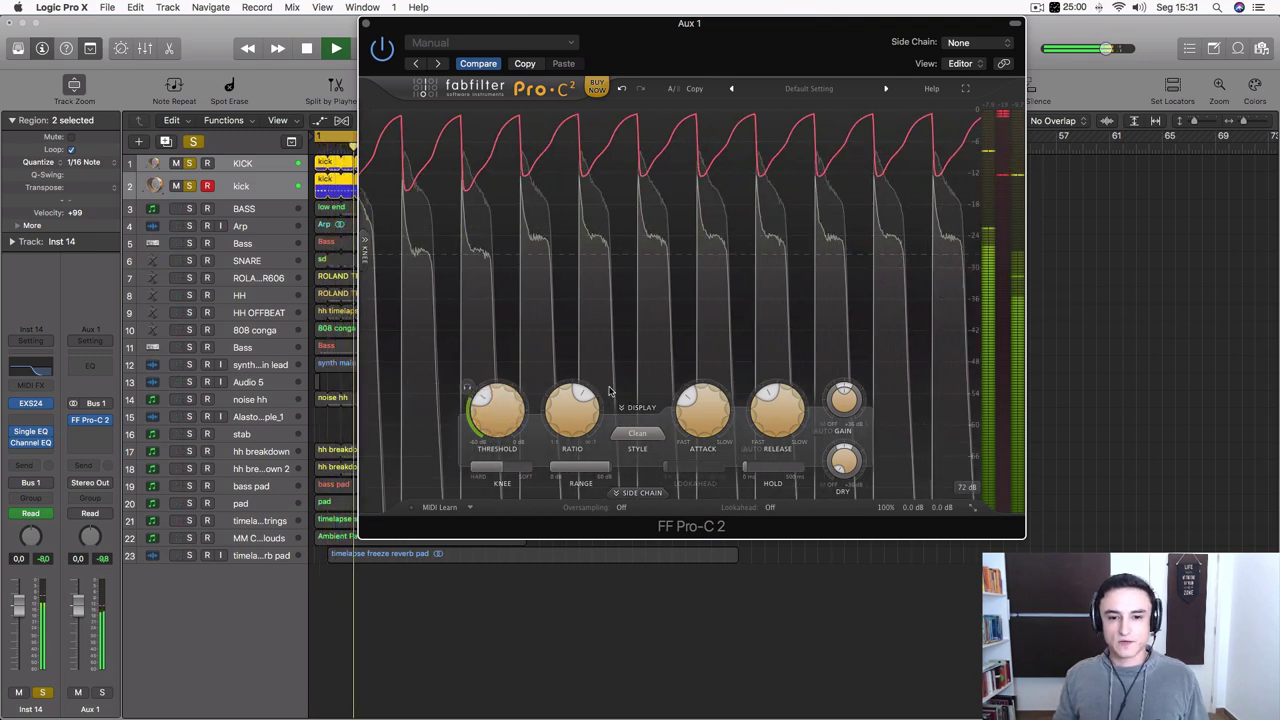
# Try a 250 ms attack, then set the attack to 0.005 ms with a slightly higher threshold and play the kick.
pyautogui.moveTo(702, 421)
pyautogui.press('space')
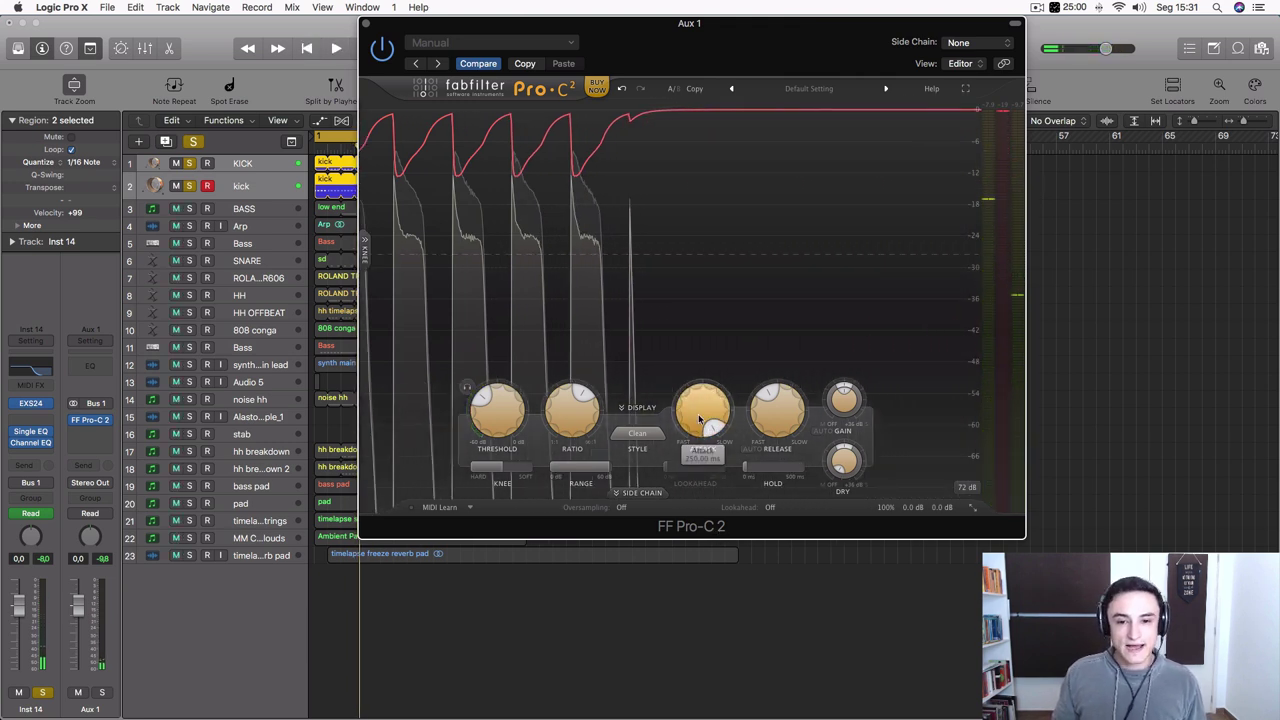
pyautogui.press('space')
pyautogui.moveTo(700, 420); pyautogui.dragTo(710, 421)
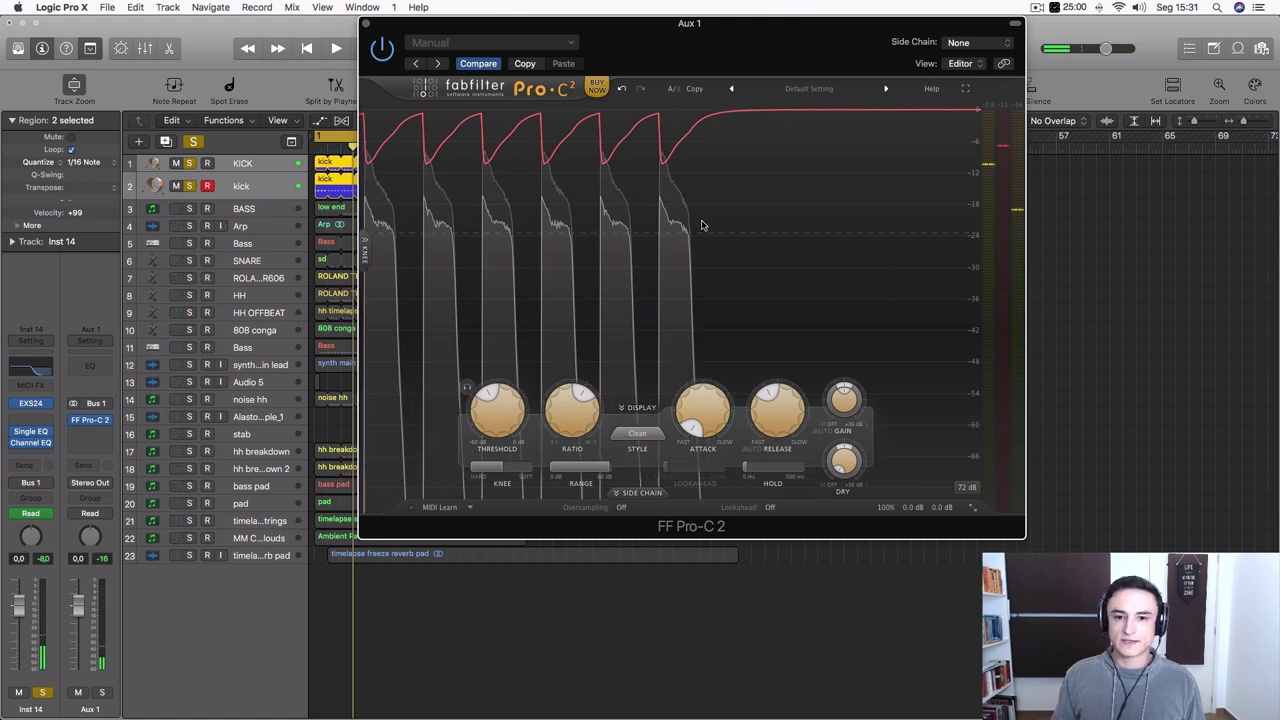
pyautogui.press('space')
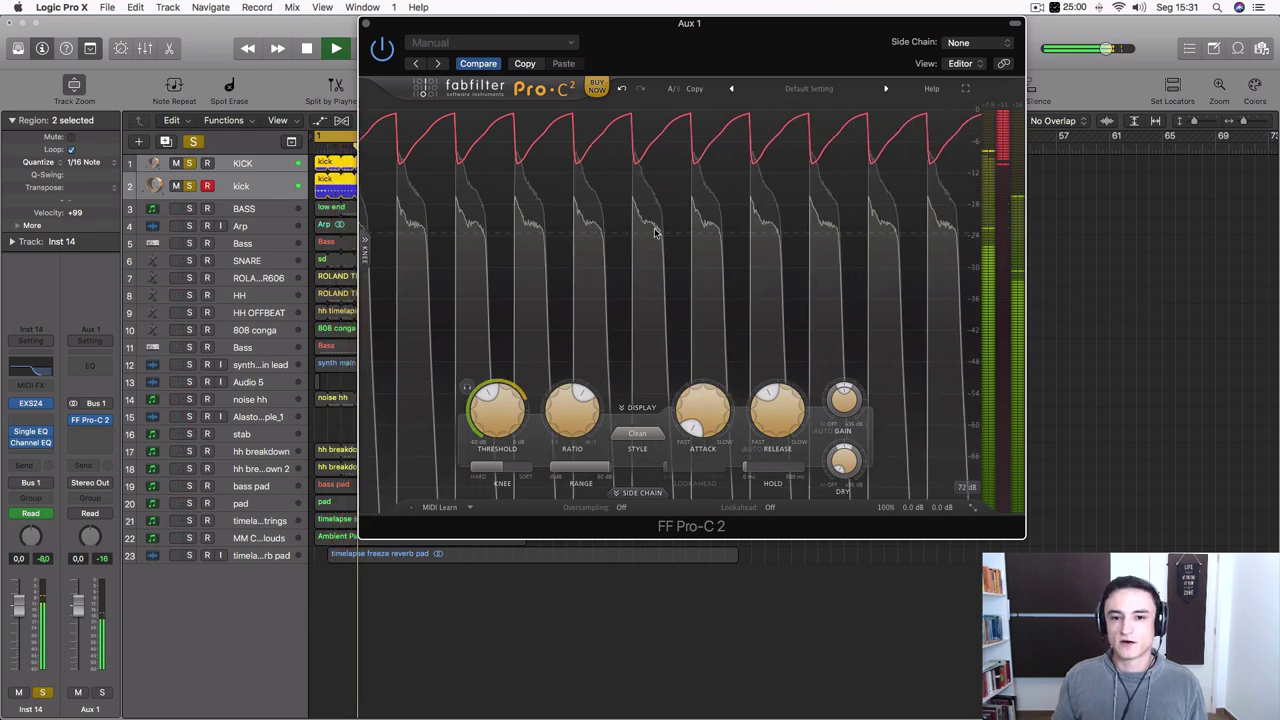
# Slow the attack gradually through a few milliseconds to about the middle of its range while the kick plays.
pyautogui.moveTo(704, 413)
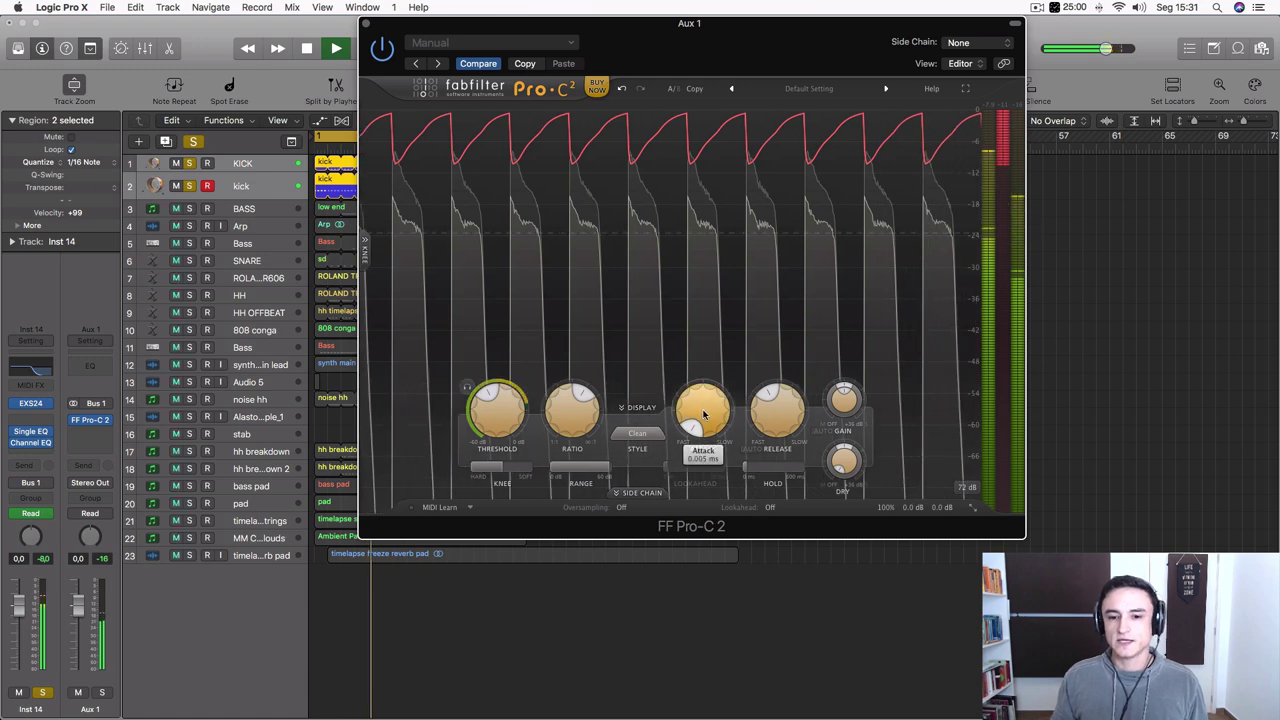
pyautogui.moveTo(706, 405); pyautogui.dragTo(699, 377)
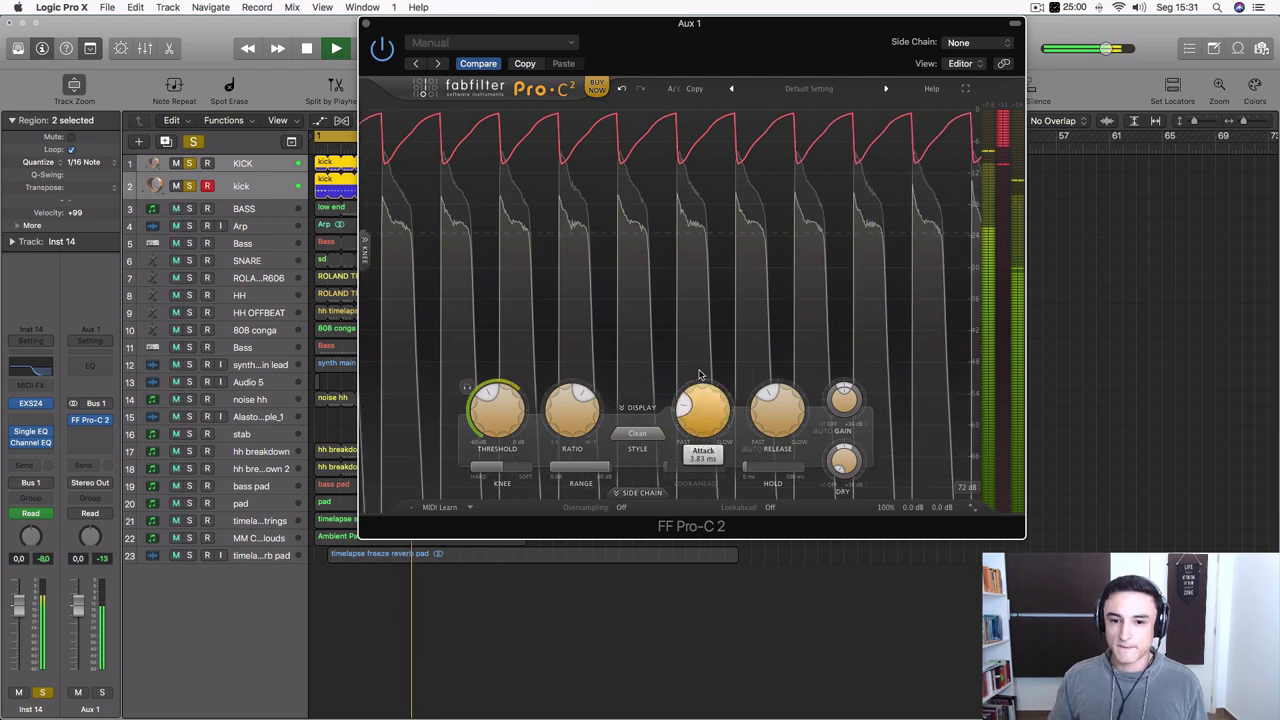
pyautogui.moveTo(705, 425); pyautogui.dragTo(688, 392)
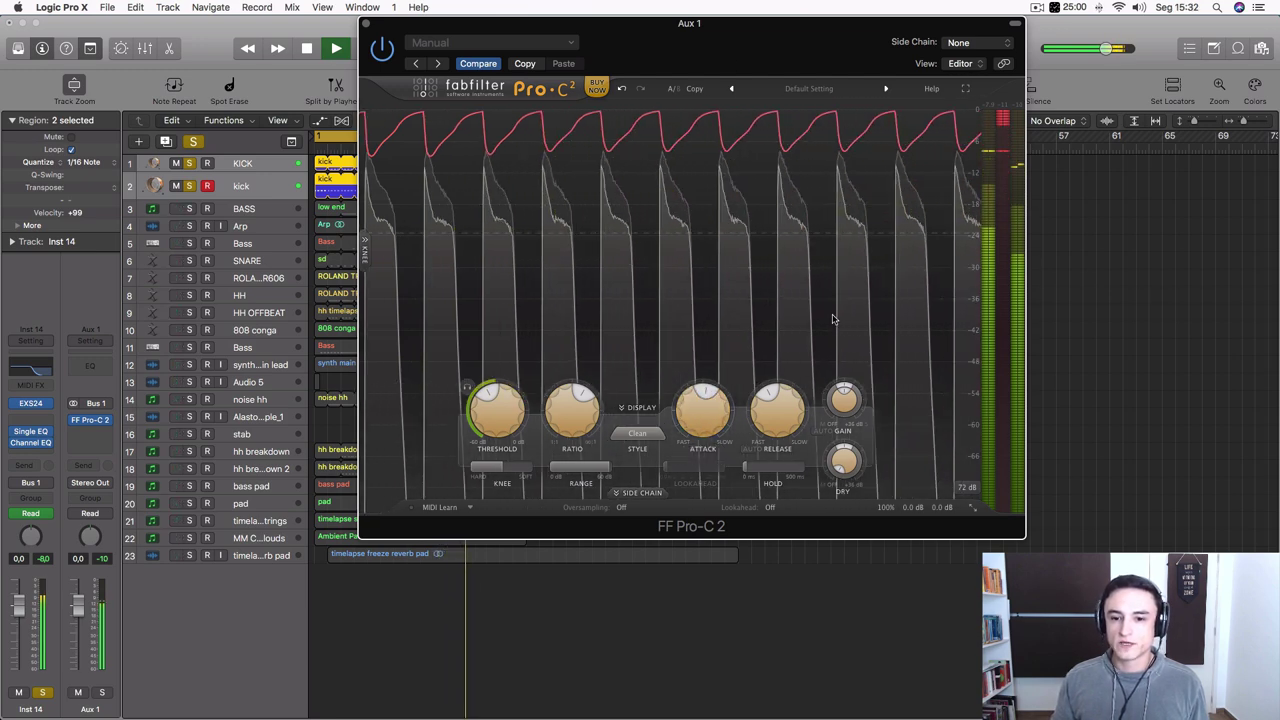
# Try the fastest attack of 0.005 ms, then slow the attack to about 31.53 ms while the kick plays.
pyautogui.moveTo(704, 411); pyautogui.dragTo(699, 514)
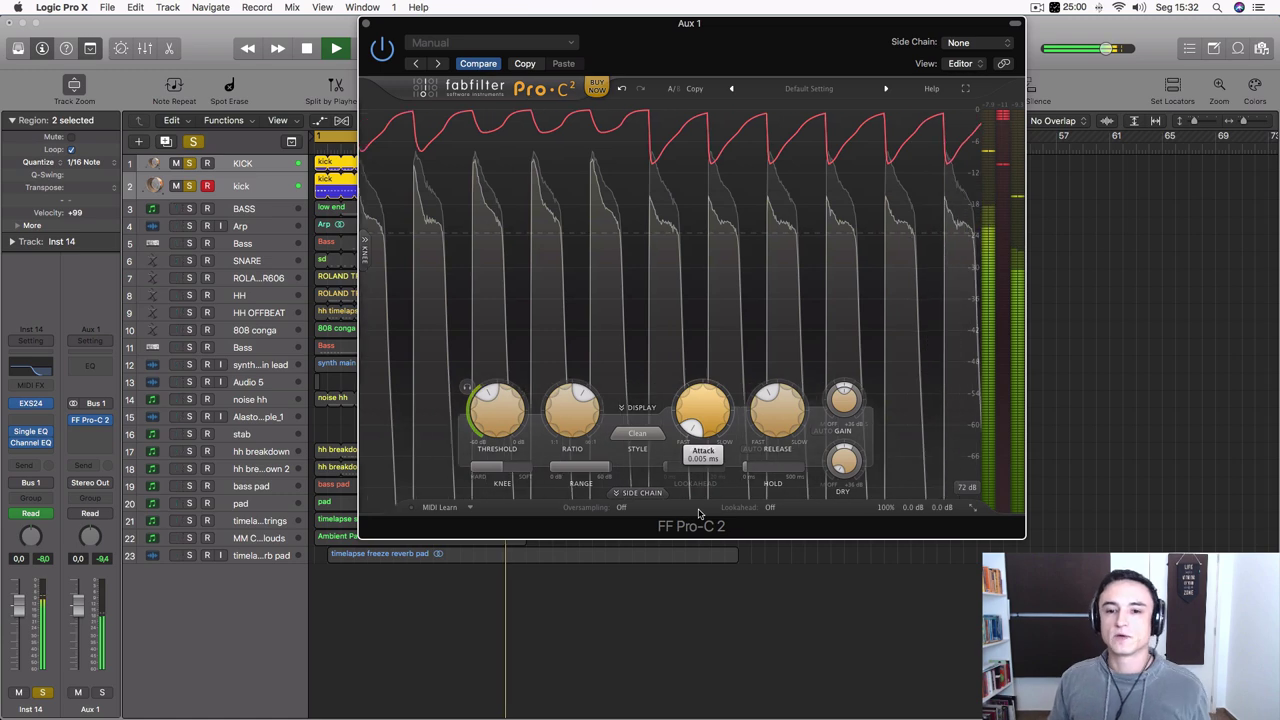
pyautogui.moveTo(699, 514); pyautogui.dragTo(689, 441)
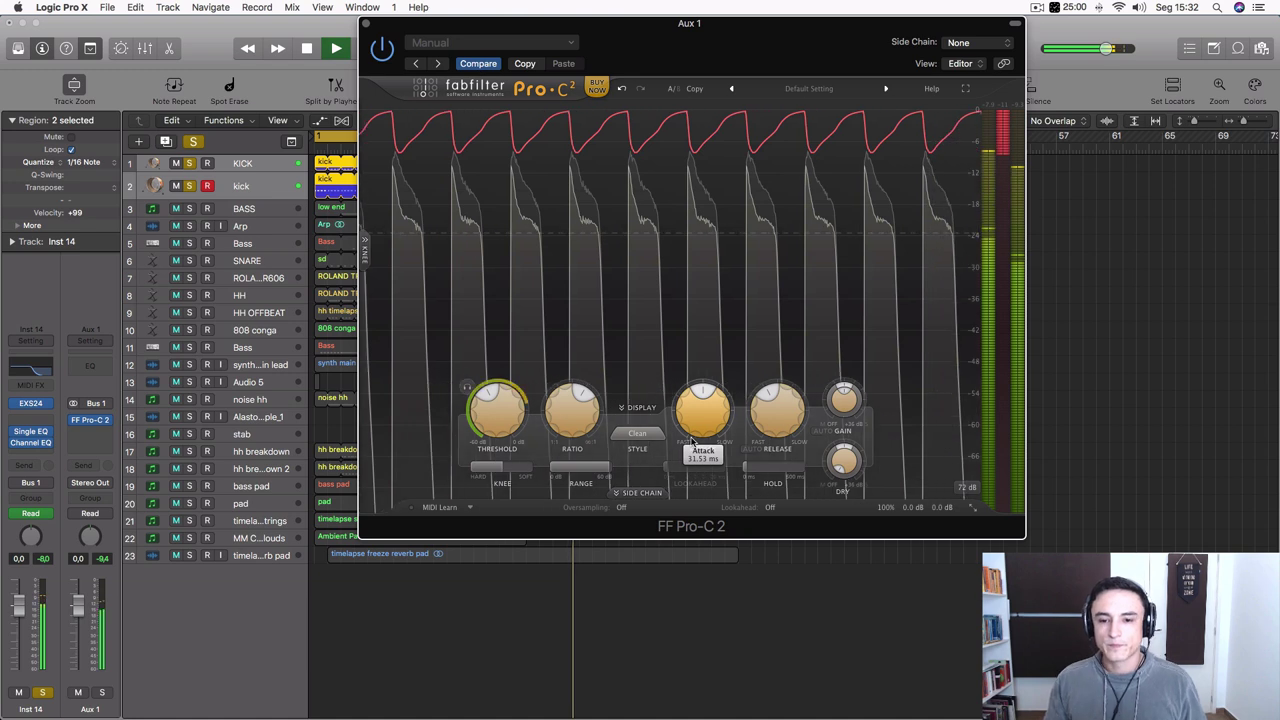
pyautogui.moveTo(775, 422)
pyautogui.press('space')
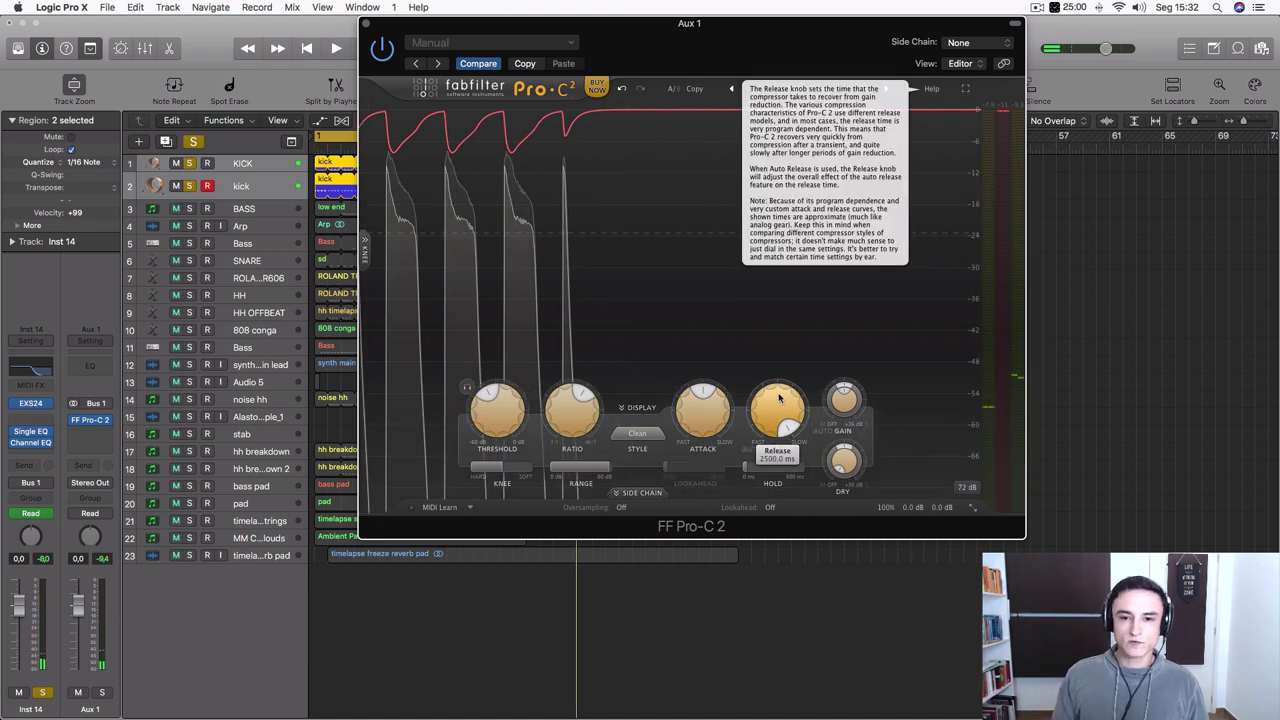
# Sweep the release from 2500 ms through about 475 ms down to 11.9 ms while the kick plays.
pyautogui.press('space')
pyautogui.moveTo(779, 398); pyautogui.dragTo(777, 421)
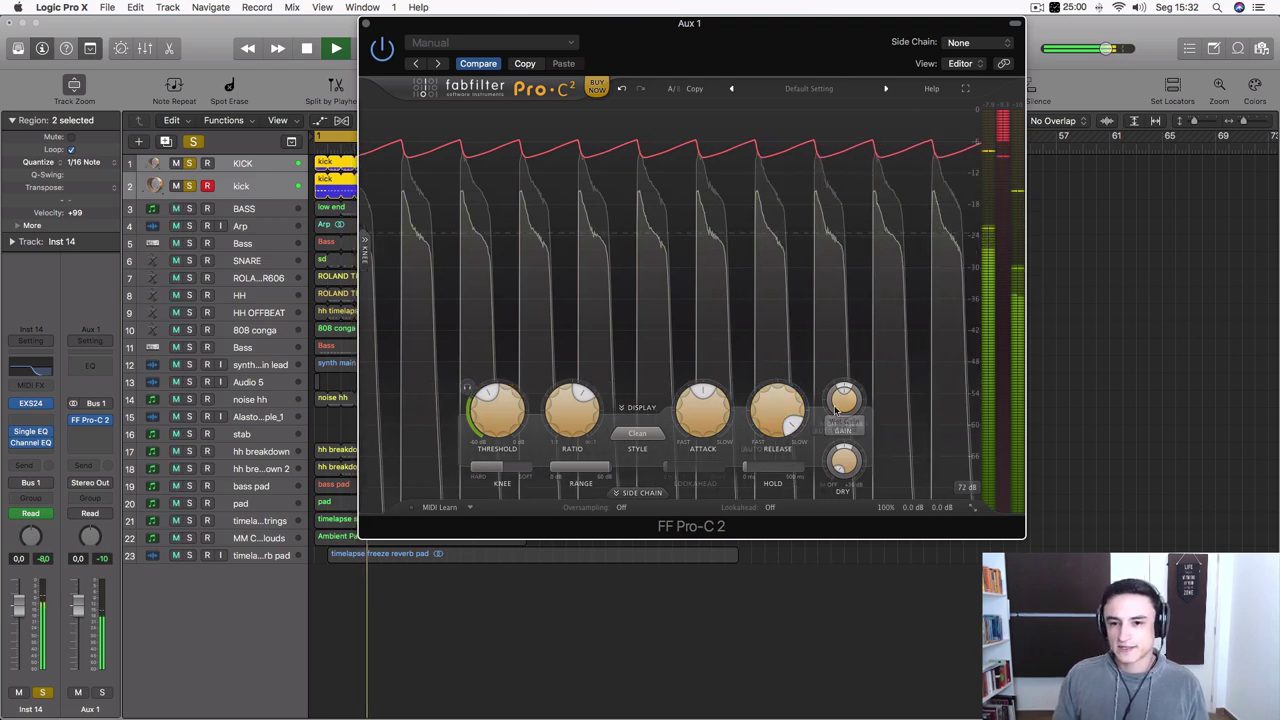
pyautogui.moveTo(781, 405)
pyautogui.moveTo(781, 405); pyautogui.dragTo(775, 272)
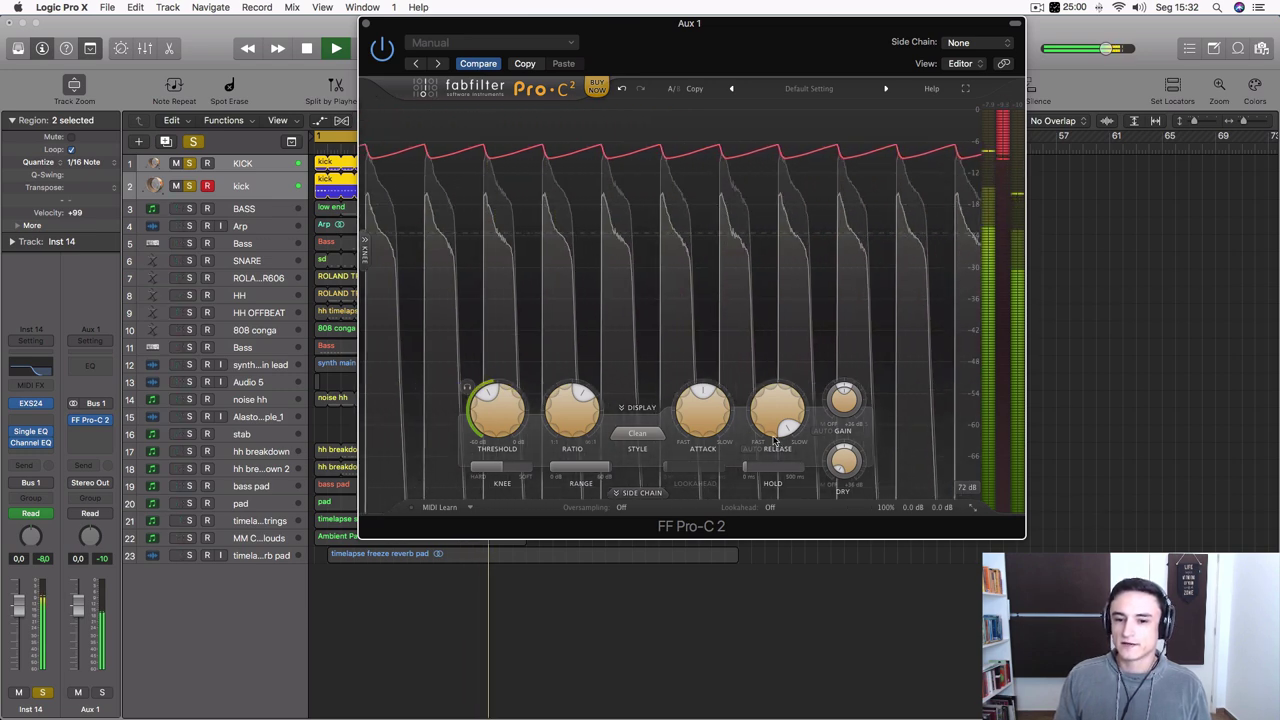
pyautogui.moveTo(776, 405); pyautogui.dragTo(757, 490)
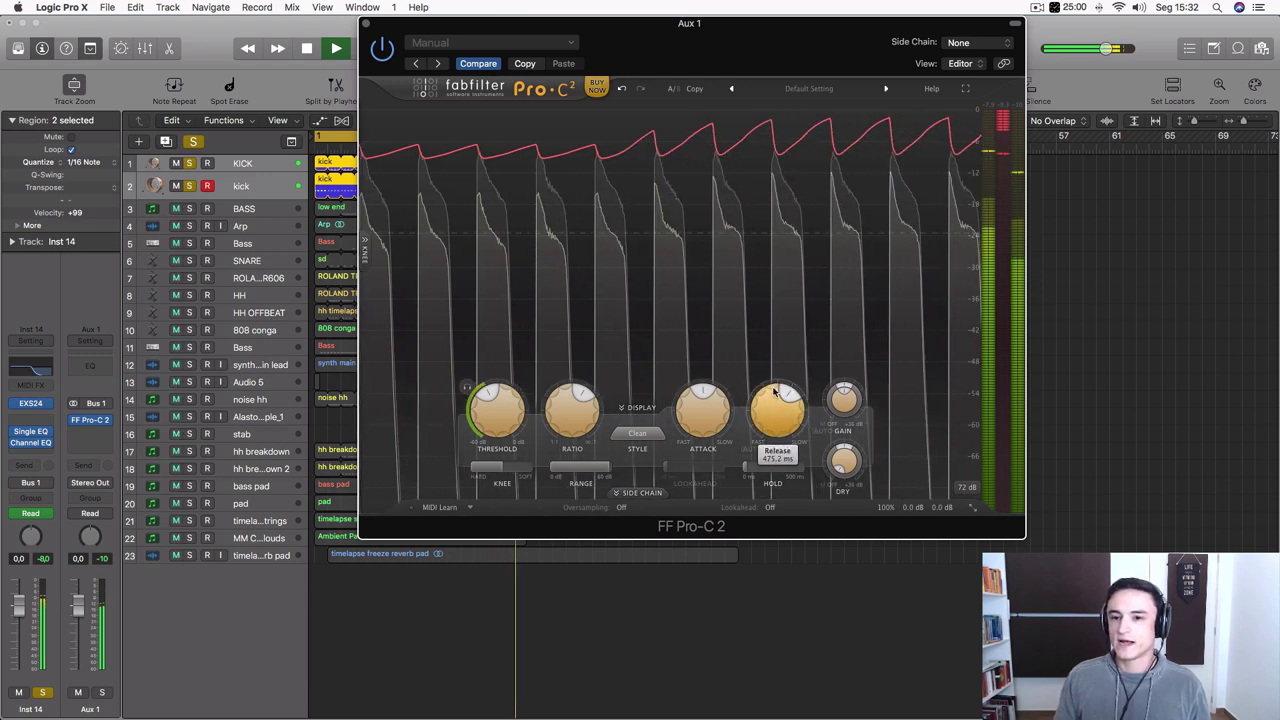
pyautogui.moveTo(759, 430)
pyautogui.mouseDown()
pyautogui.moveTo(757, 450)
pyautogui.moveTo(770, 400)
pyautogui.moveTo(768, 429)
pyautogui.mouseUp()
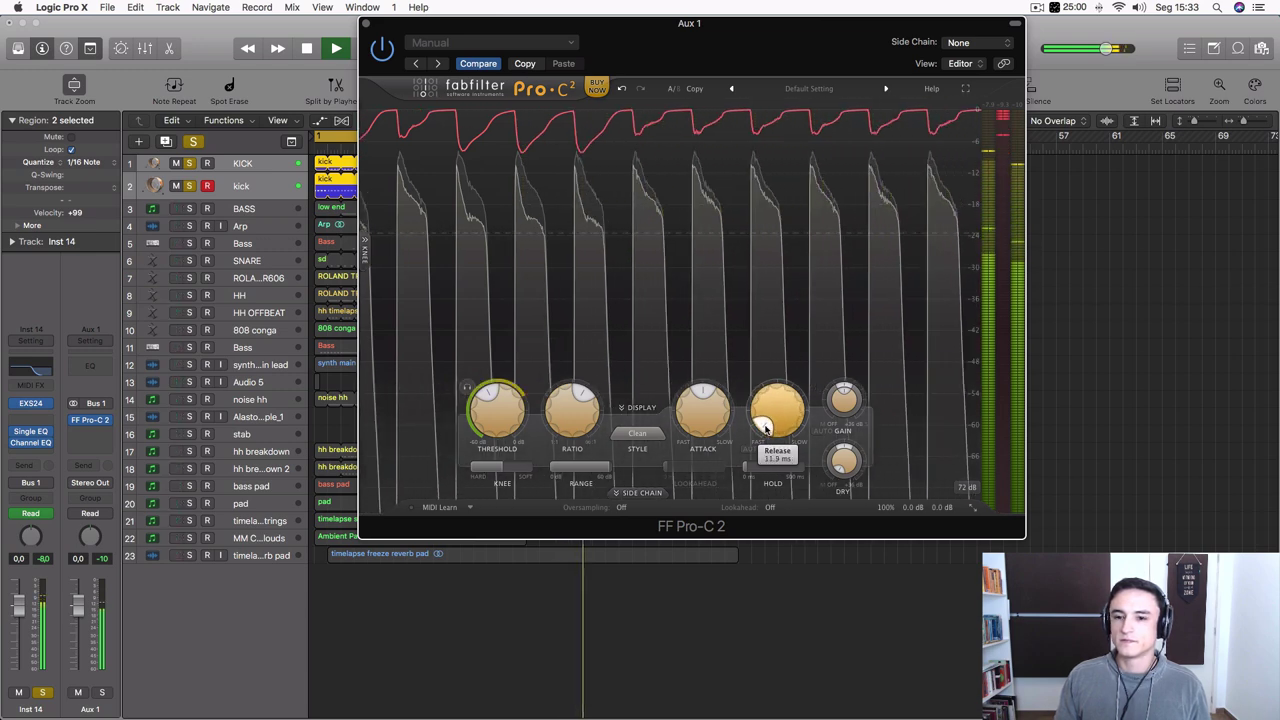
pyautogui.press('space')
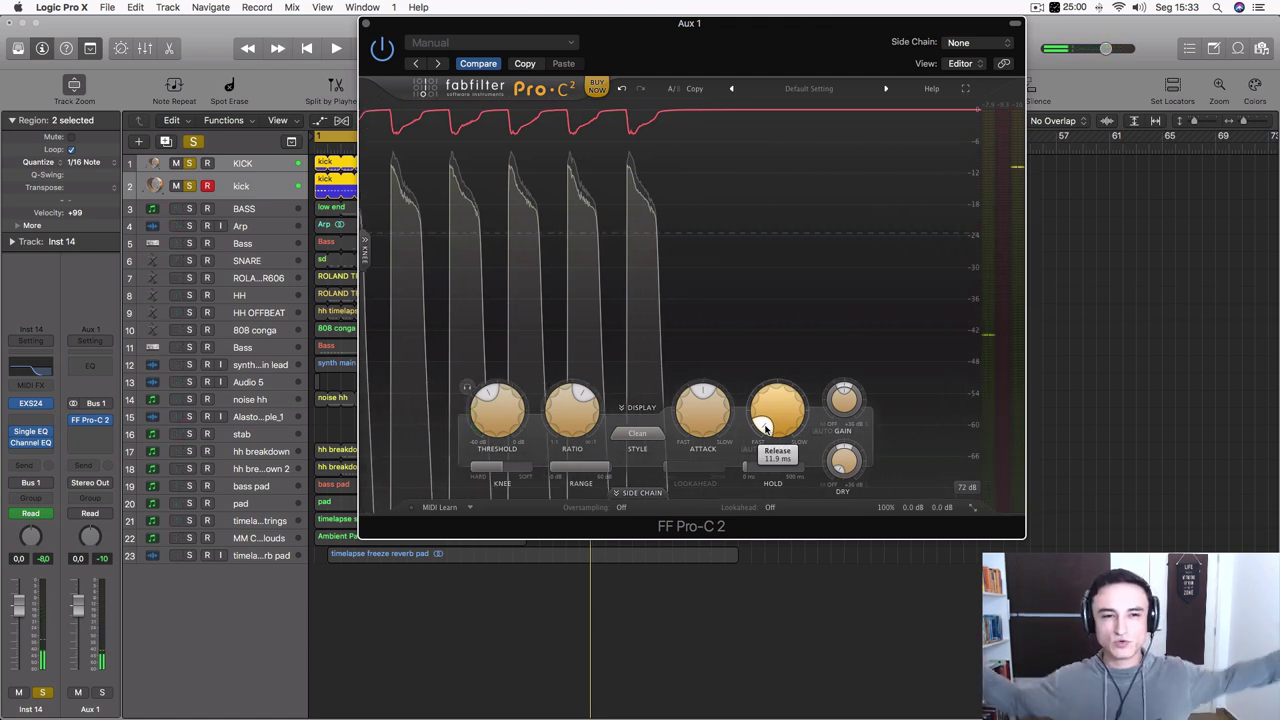
# Set the release to about 216.9 ms and play the kick again.
pyautogui.moveTo(765, 428)
pyautogui.mouseDown()
pyautogui.moveTo(772, 413)
pyautogui.moveTo(761, 428)
pyautogui.mouseUp()
pyautogui.press('space')
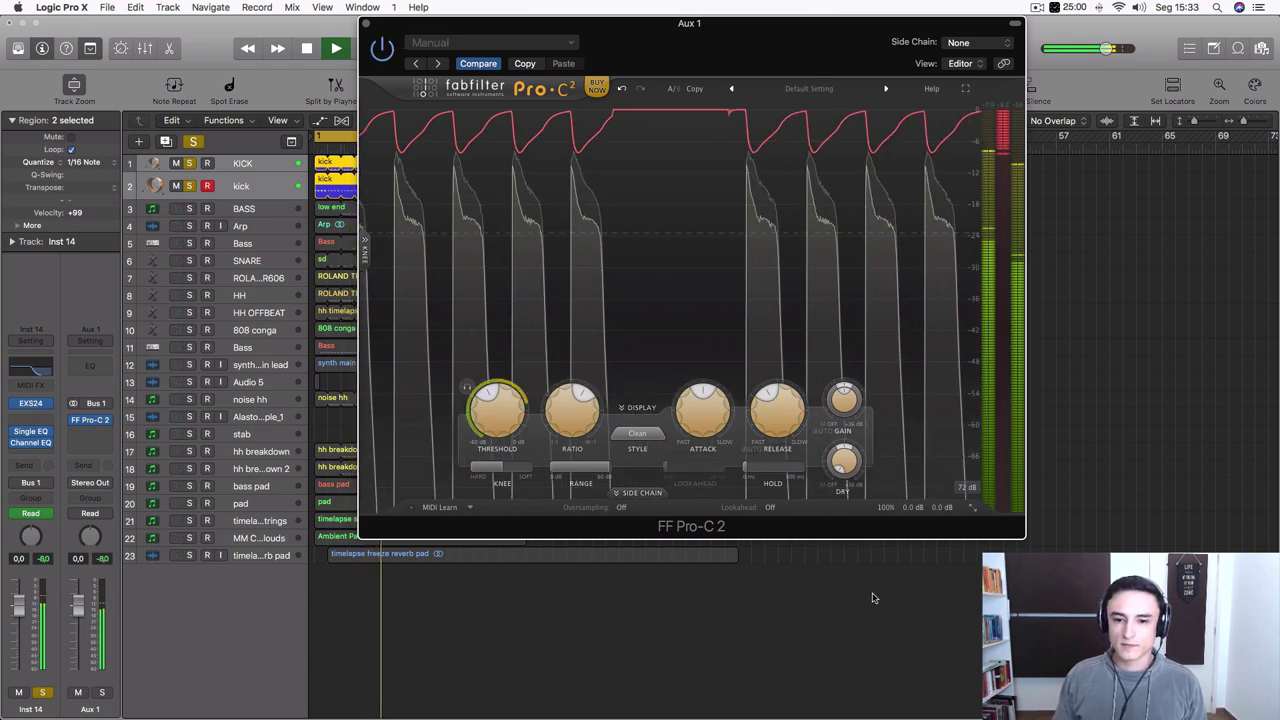
pyautogui.moveTo(775, 416)
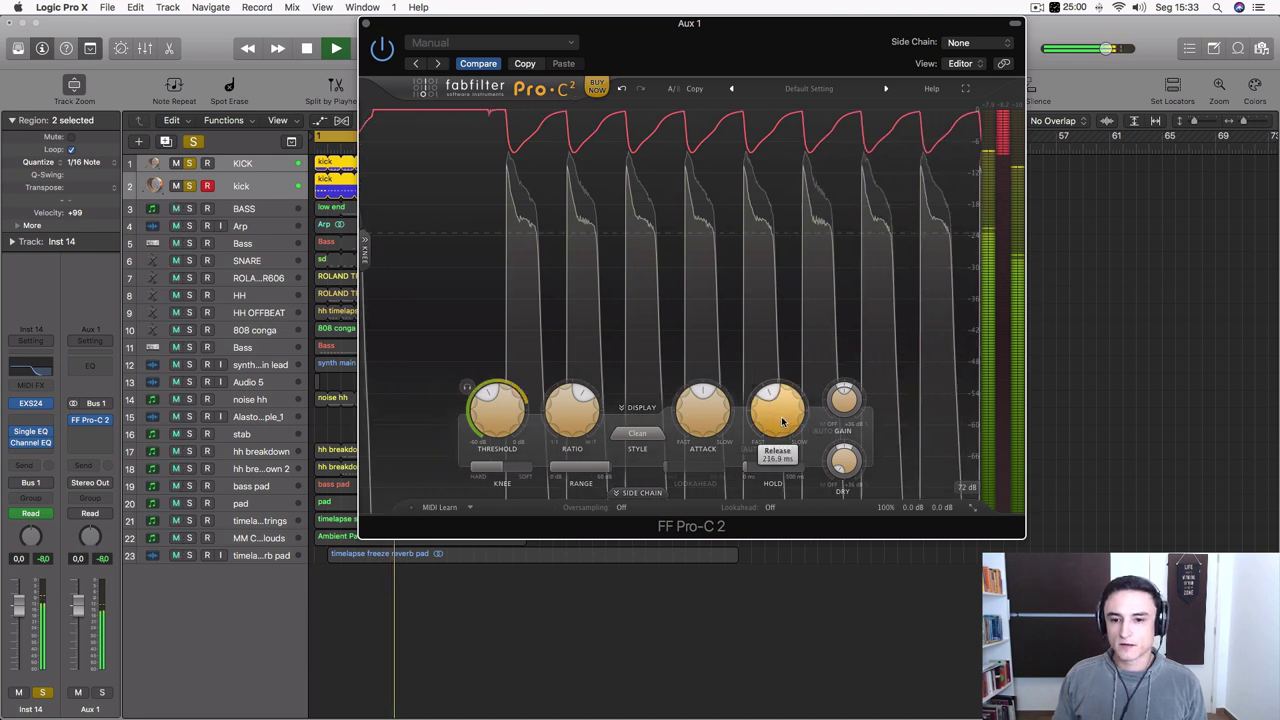
# Enable auto release and compare the kick with the compressor bypassed and active during playback.
pyautogui.press('space')
pyautogui.click(758, 449)
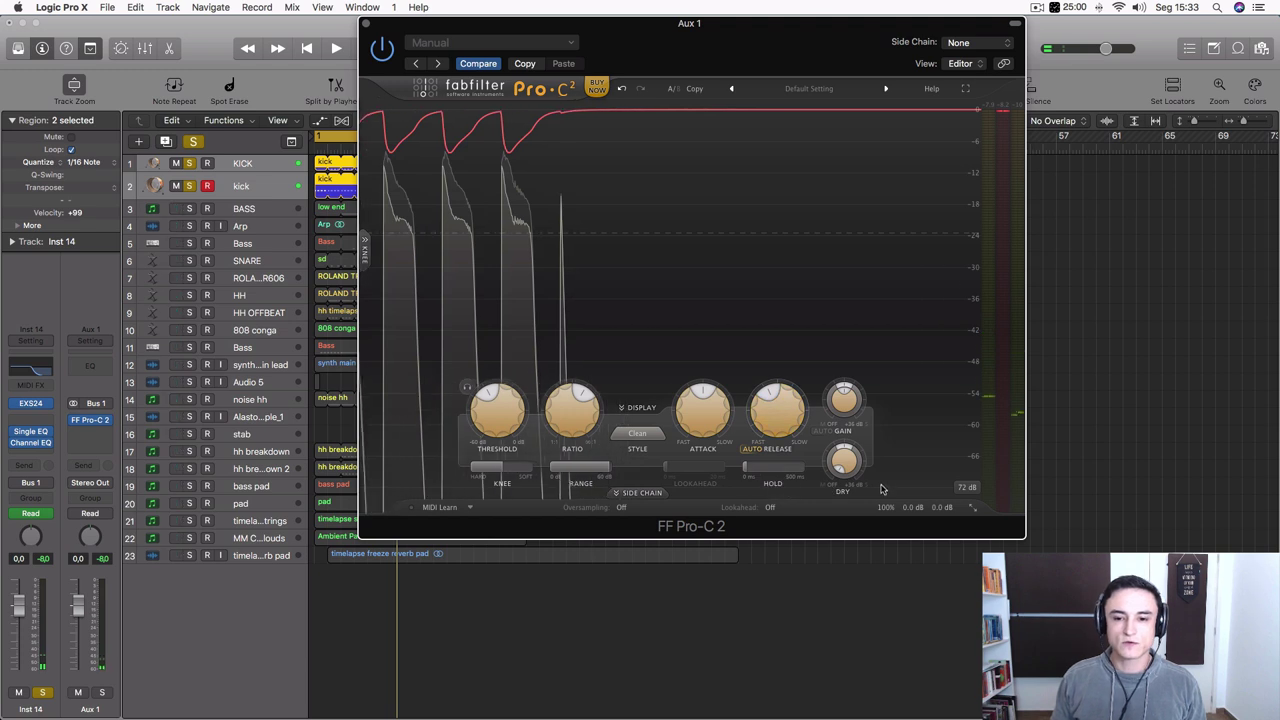
pyautogui.press('space')
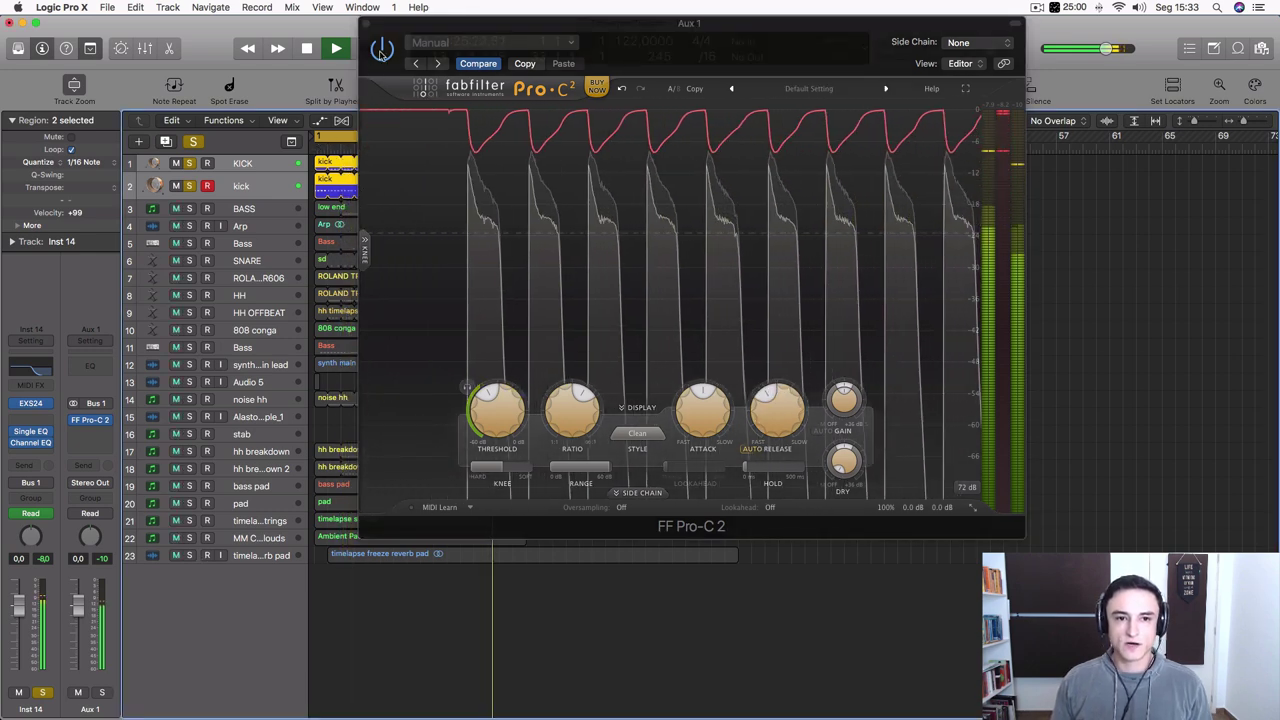
pyautogui.click(382, 50)
pyautogui.click(382, 50)
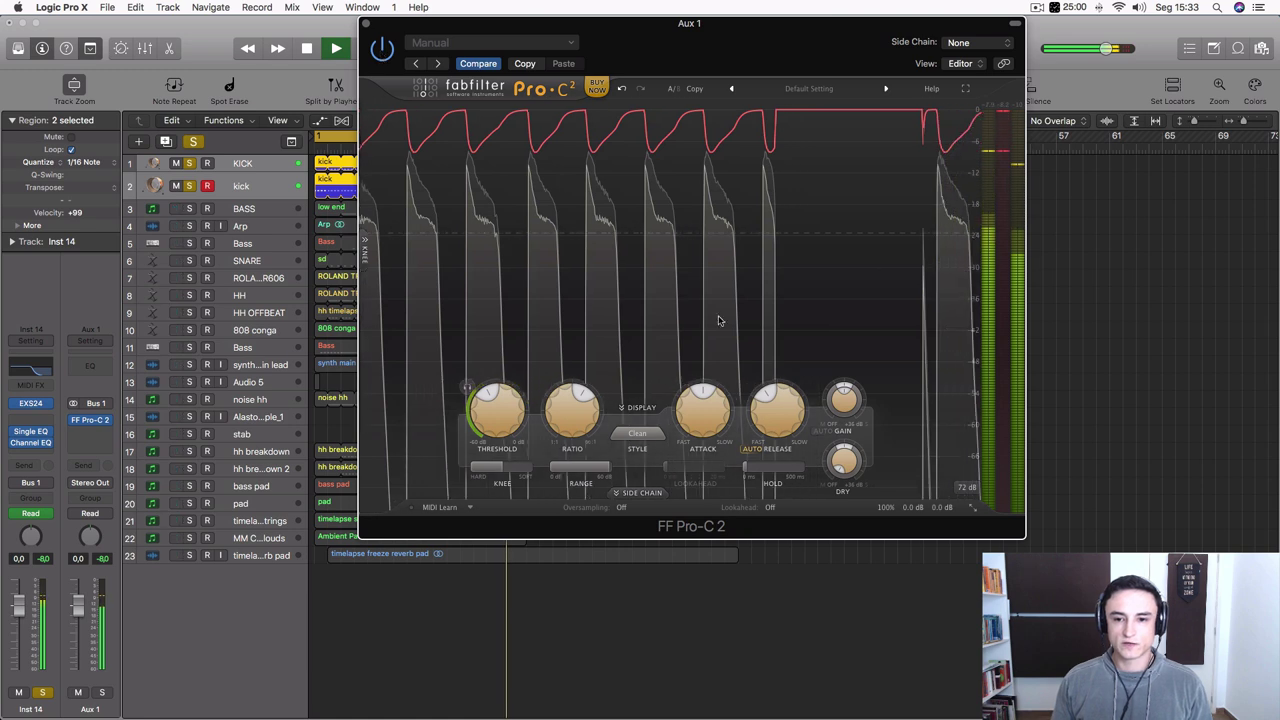
pyautogui.press('space')
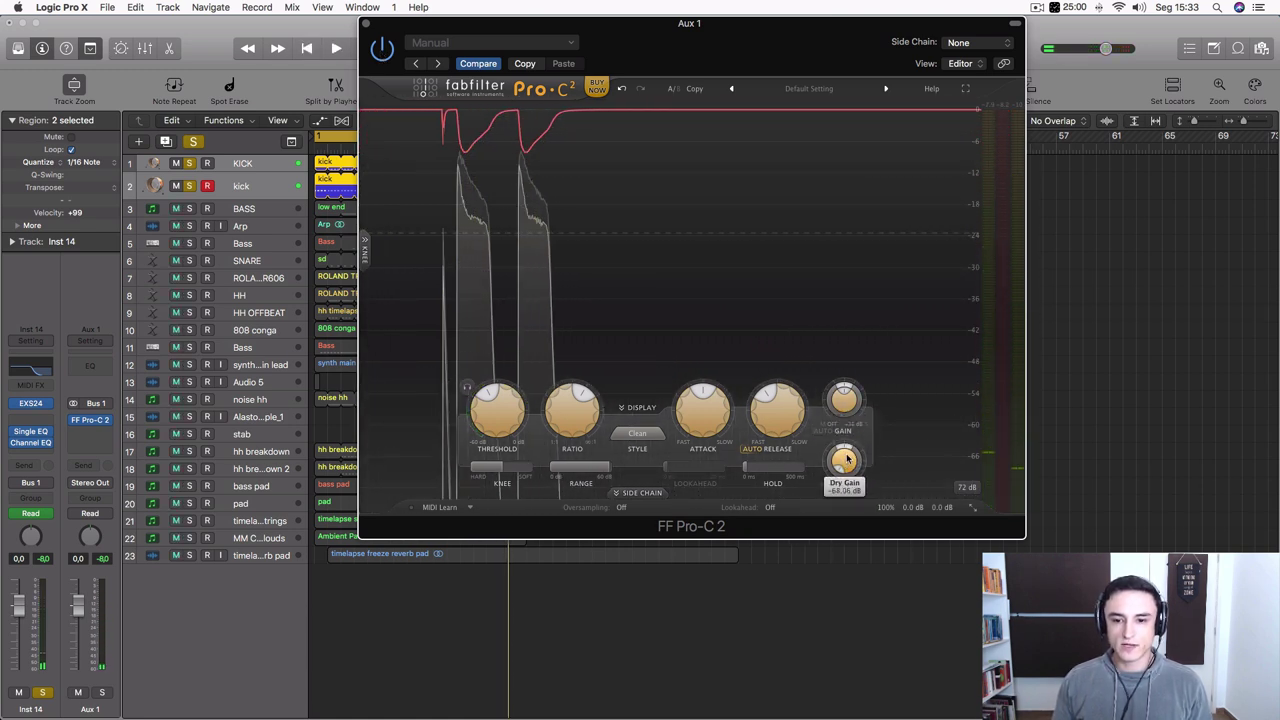
# Try the dry gain control, then raise the wet gain to +1.97 dB and play the kick.
pyautogui.moveTo(846, 462); pyautogui.dragTo(847, 452)
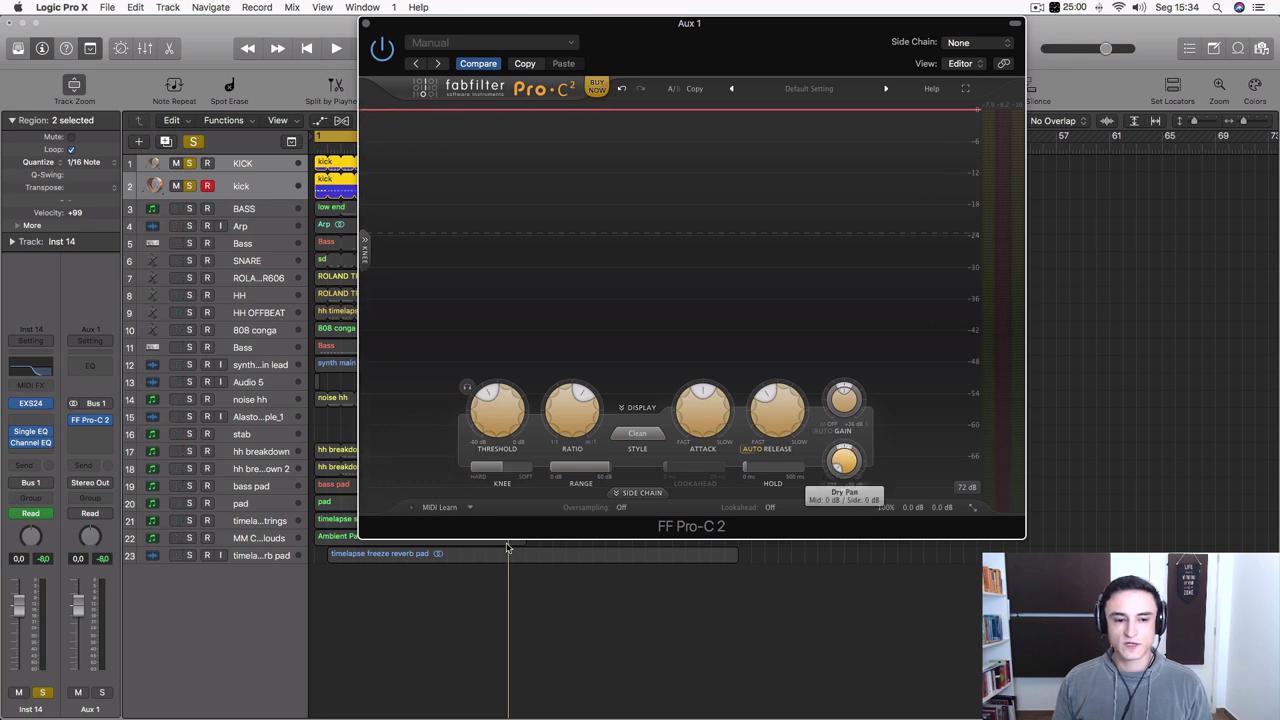
pyautogui.press('space')
pyautogui.moveTo(845, 487)
pyautogui.press('space')
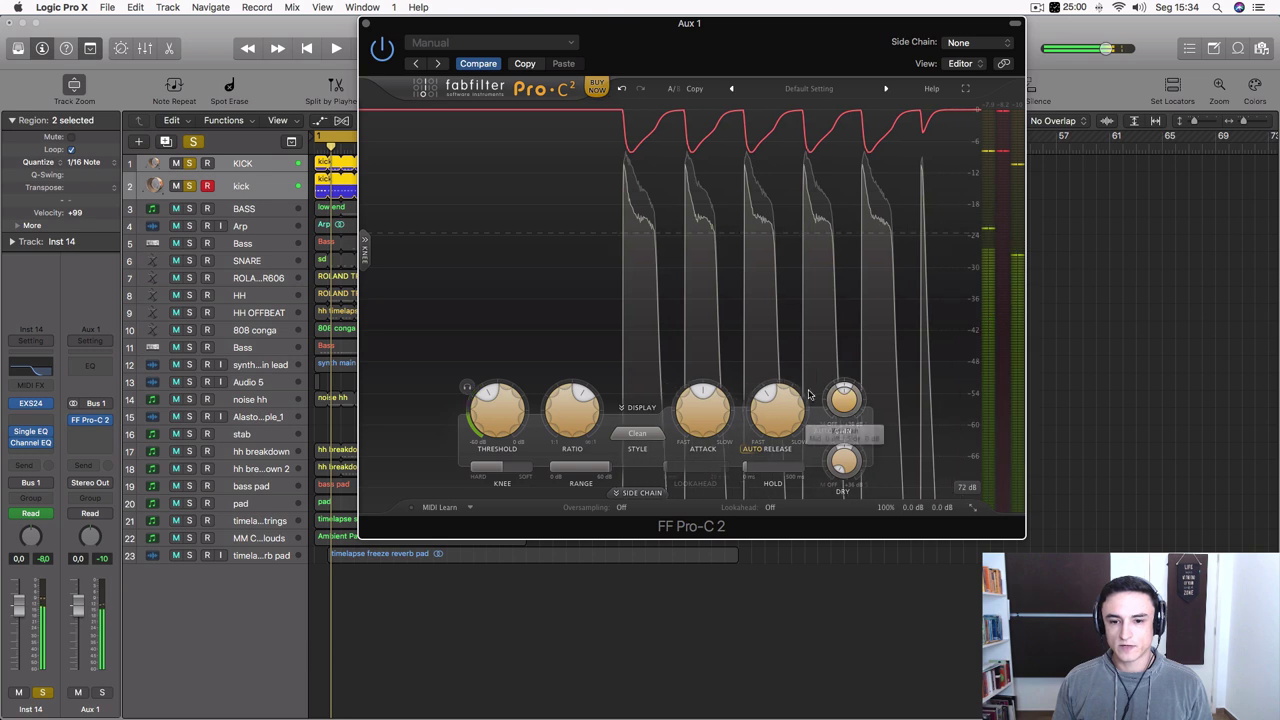
pyautogui.moveTo(843, 402)
pyautogui.moveTo(842, 404); pyautogui.dragTo(841, 372)
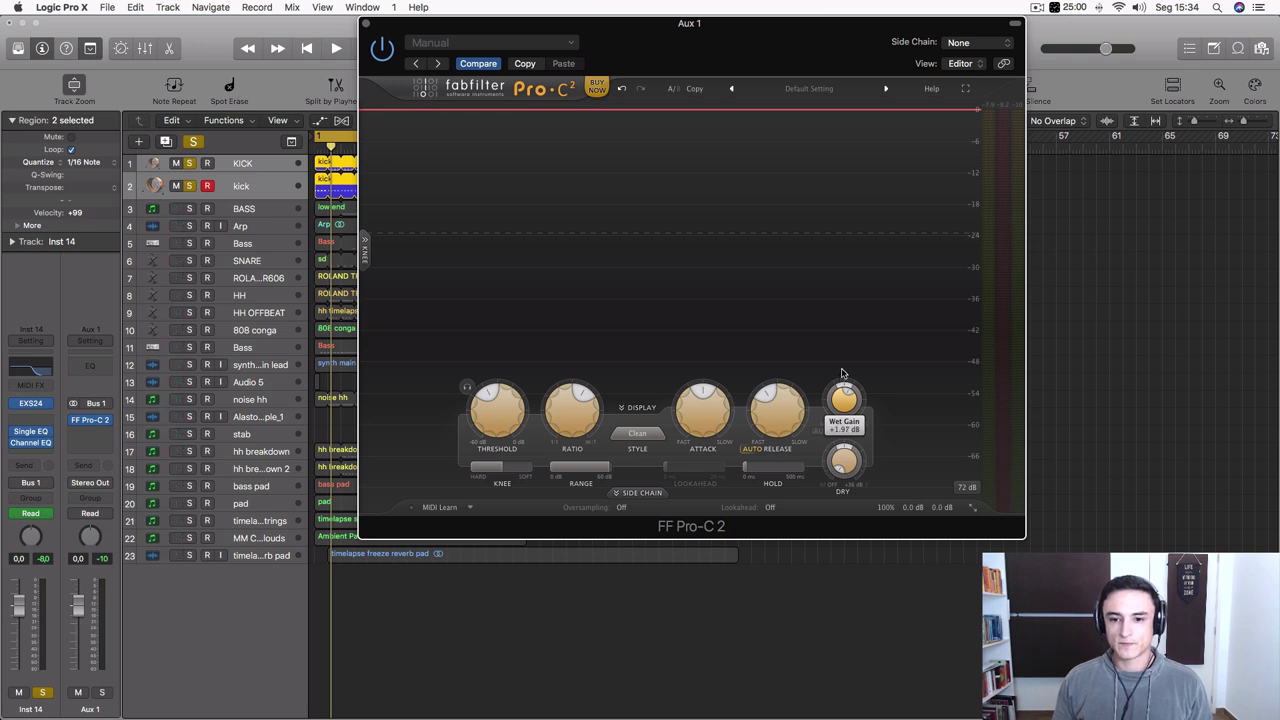
pyautogui.press('space')
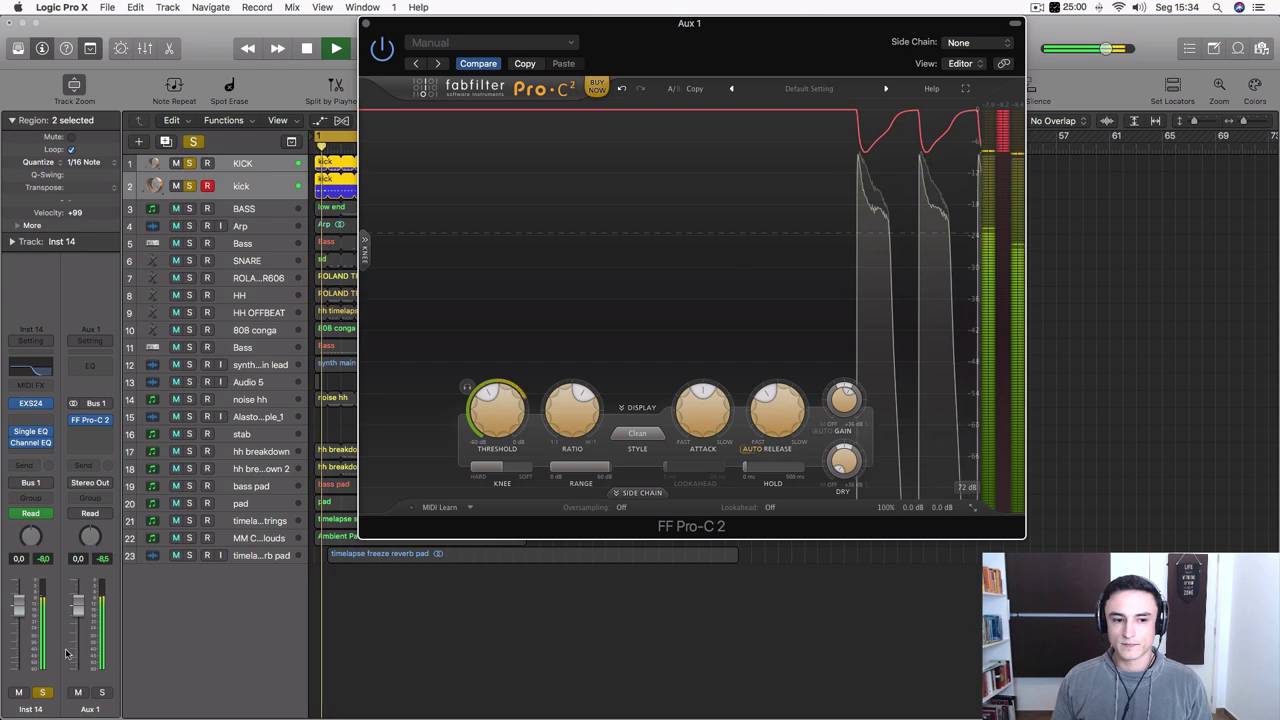
# Reset the Aux 1 peak reading and fine-tune the wet gain to match the kick channel's level.
pyautogui.click(66, 653)
pyautogui.moveTo(840, 401)
pyautogui.moveTo(840, 401); pyautogui.dragTo(834, 414)
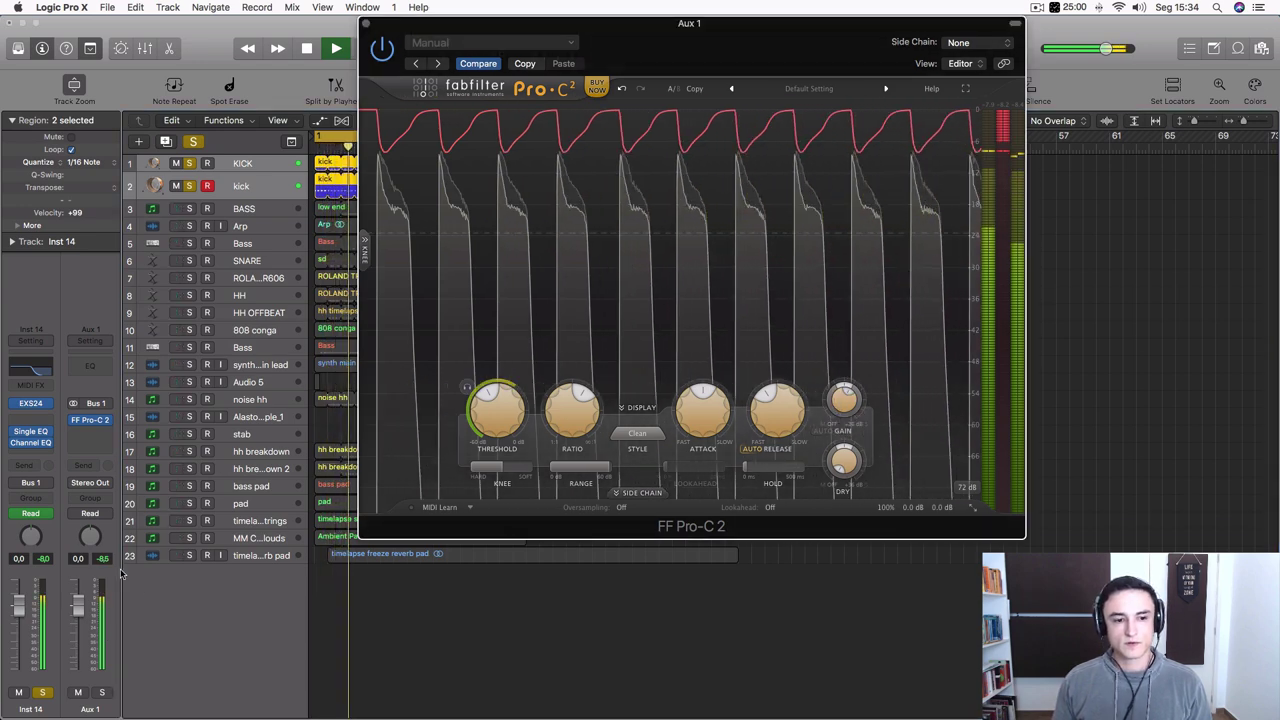
pyautogui.click(107, 566)
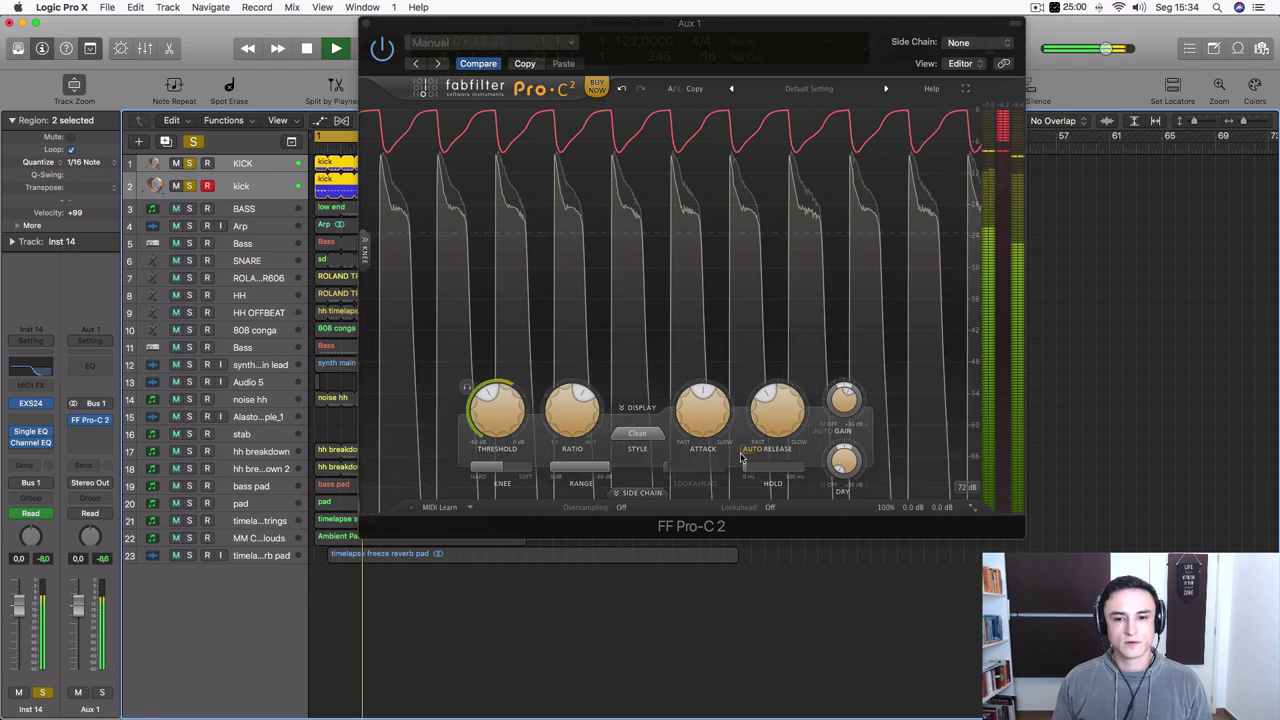
pyautogui.moveTo(844, 400); pyautogui.dragTo(848, 388)
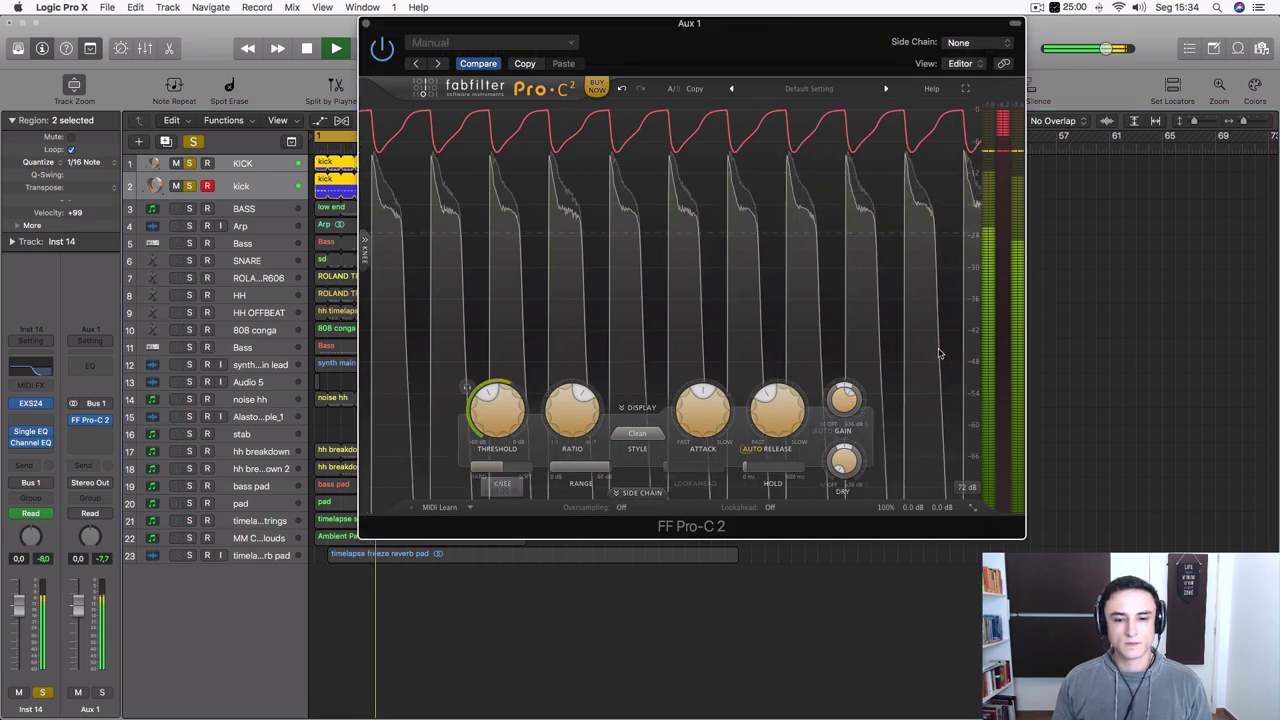
pyautogui.moveTo(841, 401)
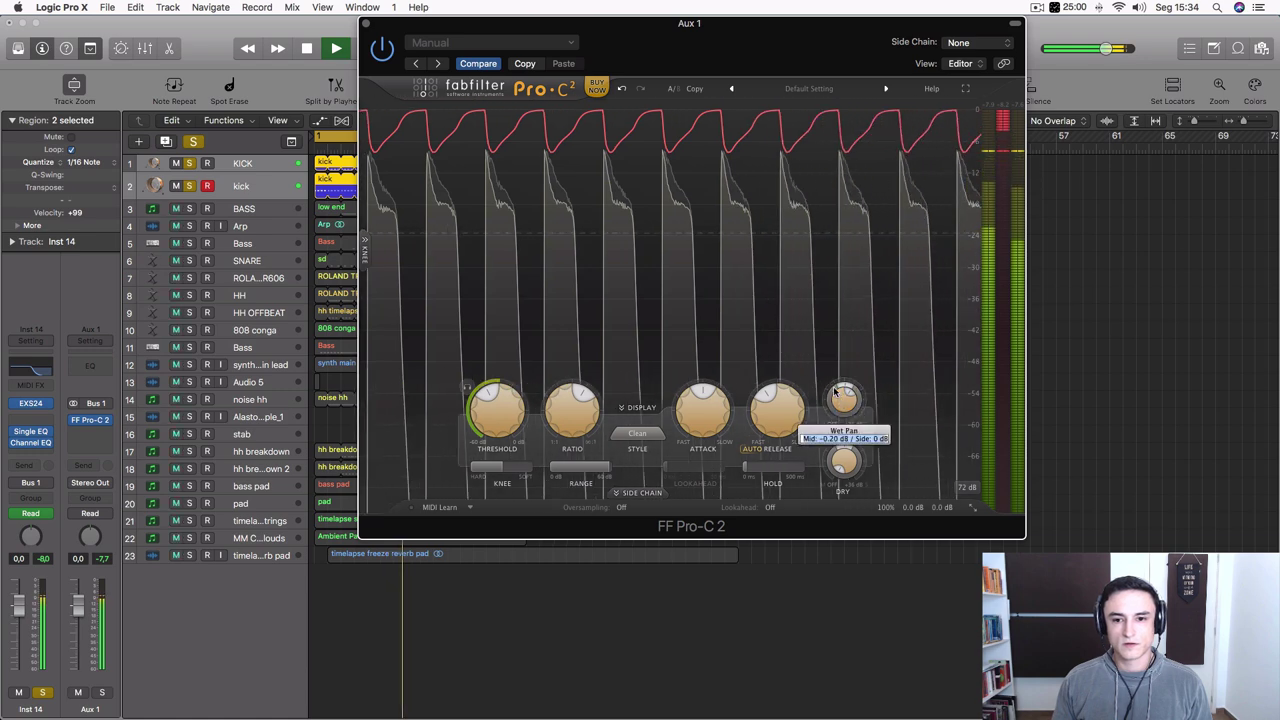
pyautogui.press('space')
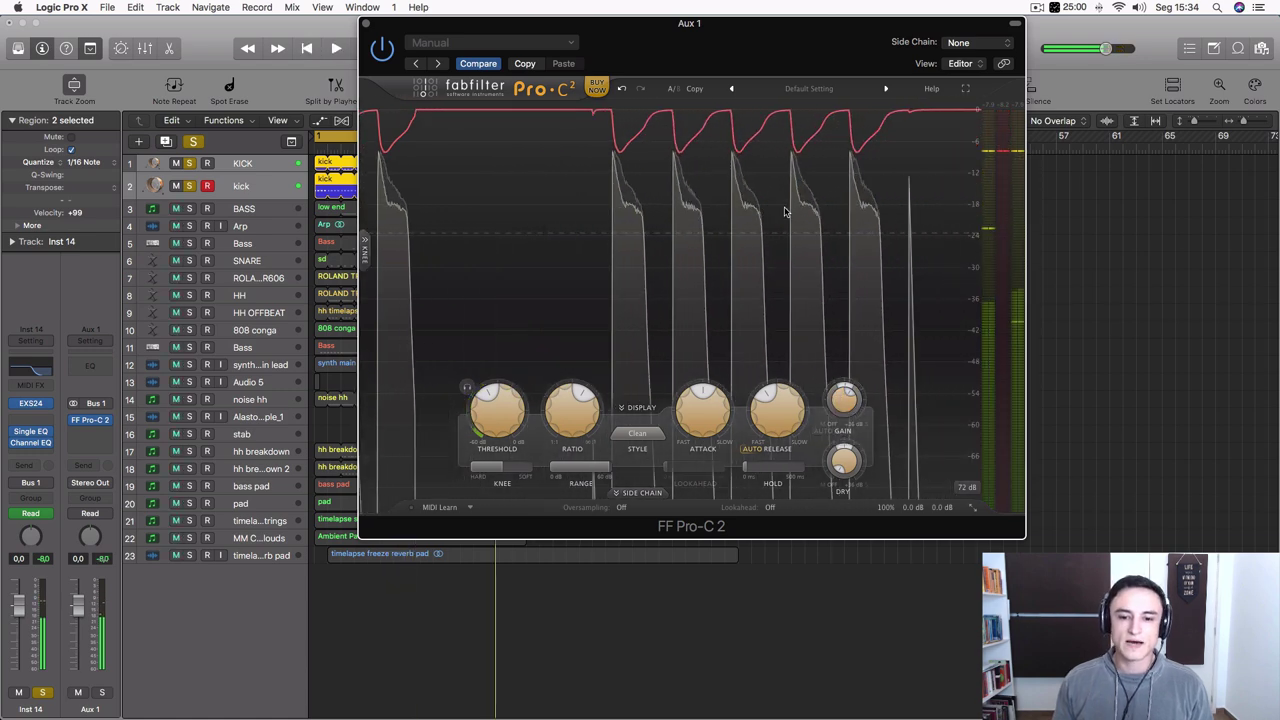
# Set the compression style to Punch and compare it with Clean while the kick plays.
pyautogui.click(637, 433)
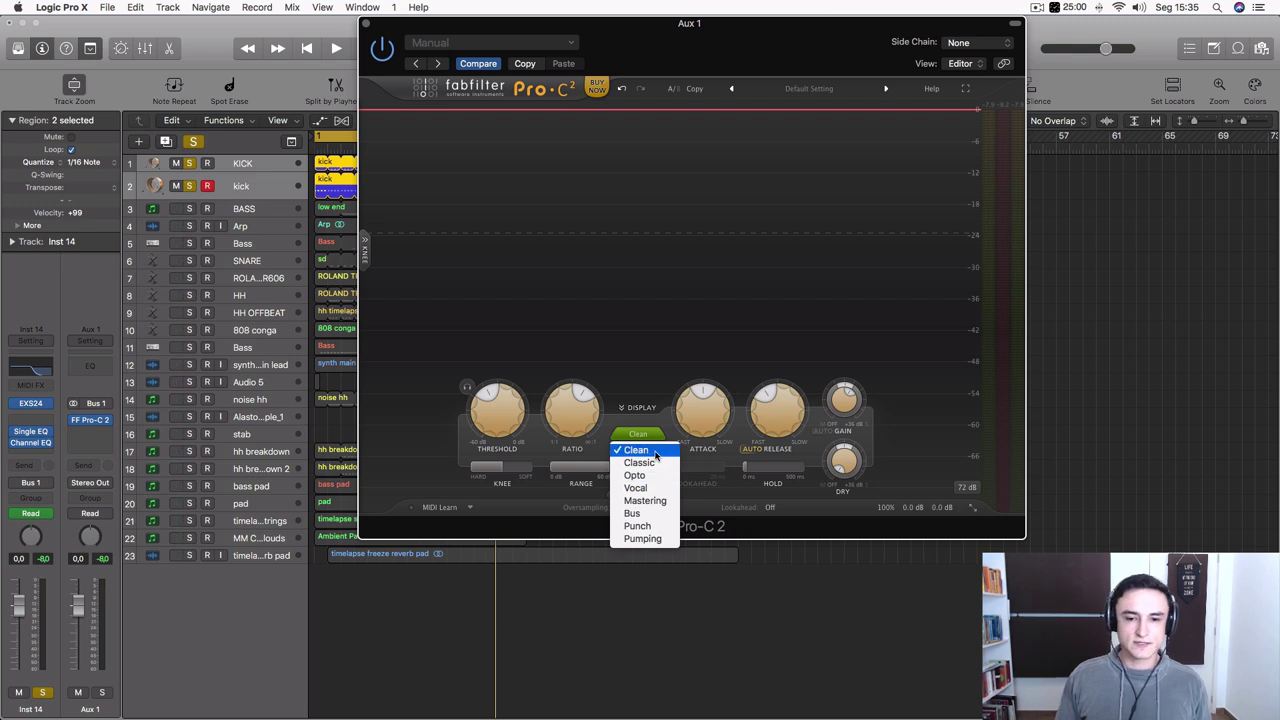
pyautogui.click(645, 526)
pyautogui.press('space')
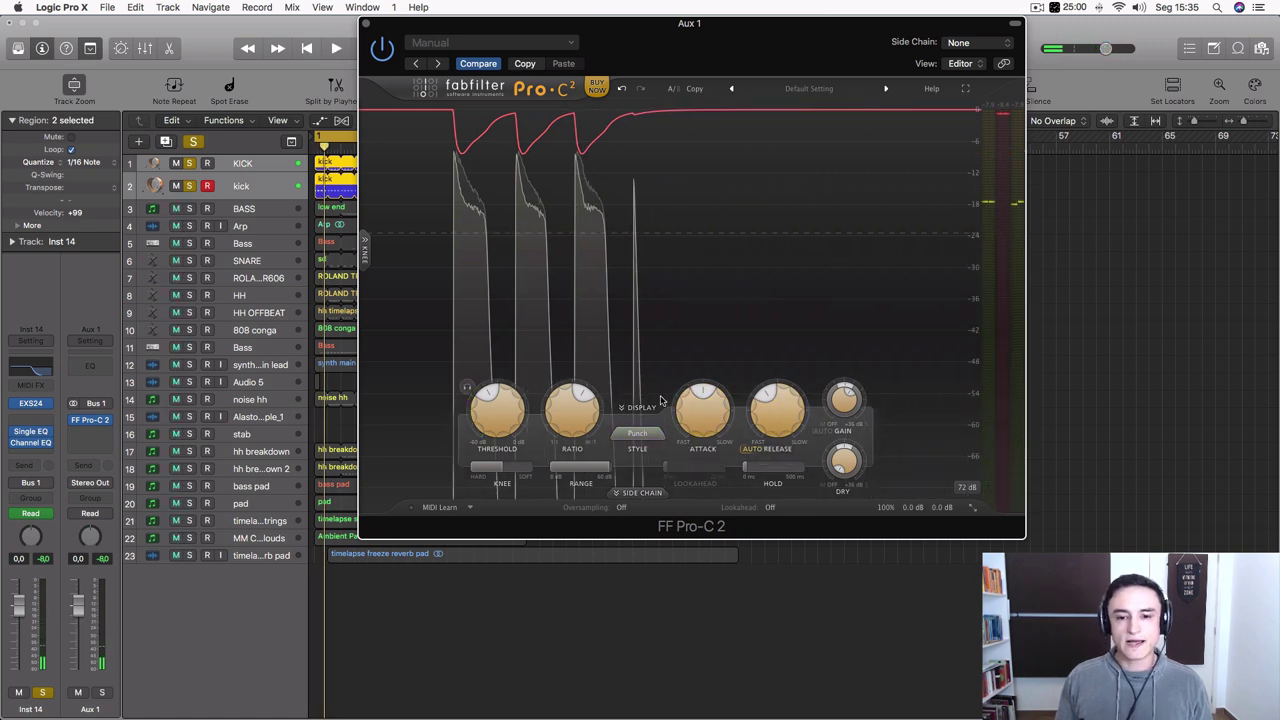
pyautogui.press('space')
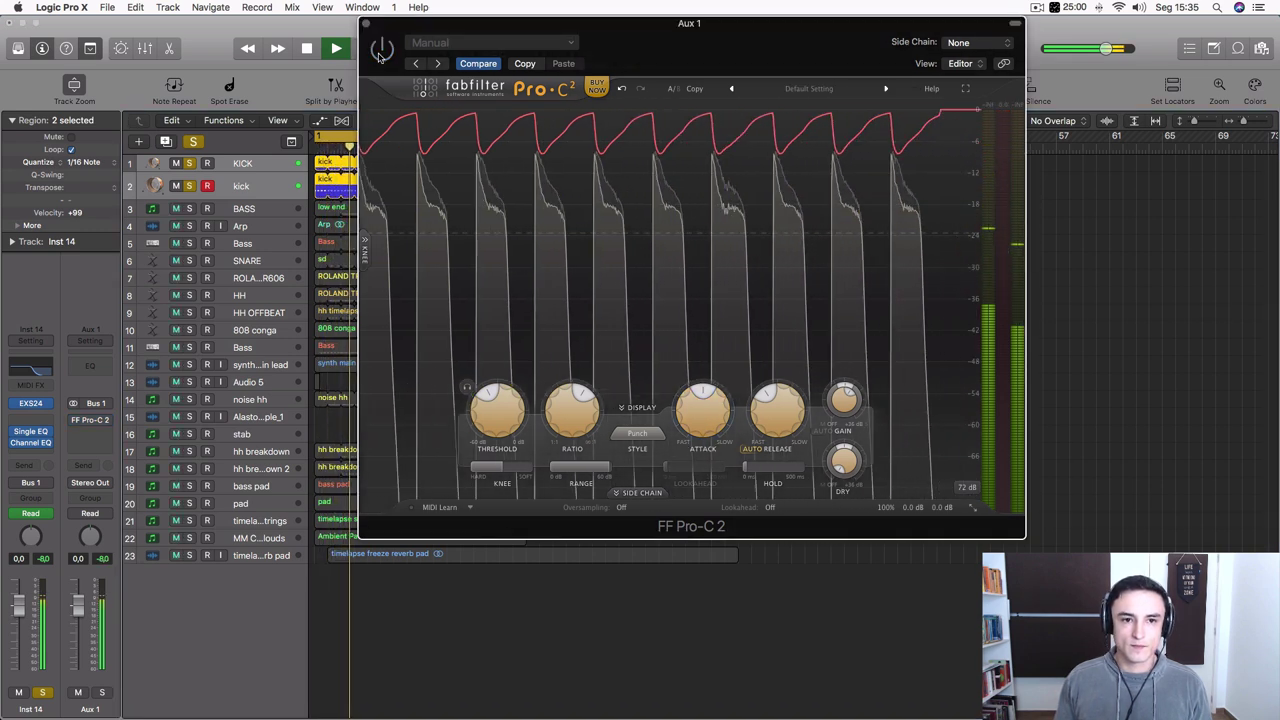
pyautogui.click(628, 425)
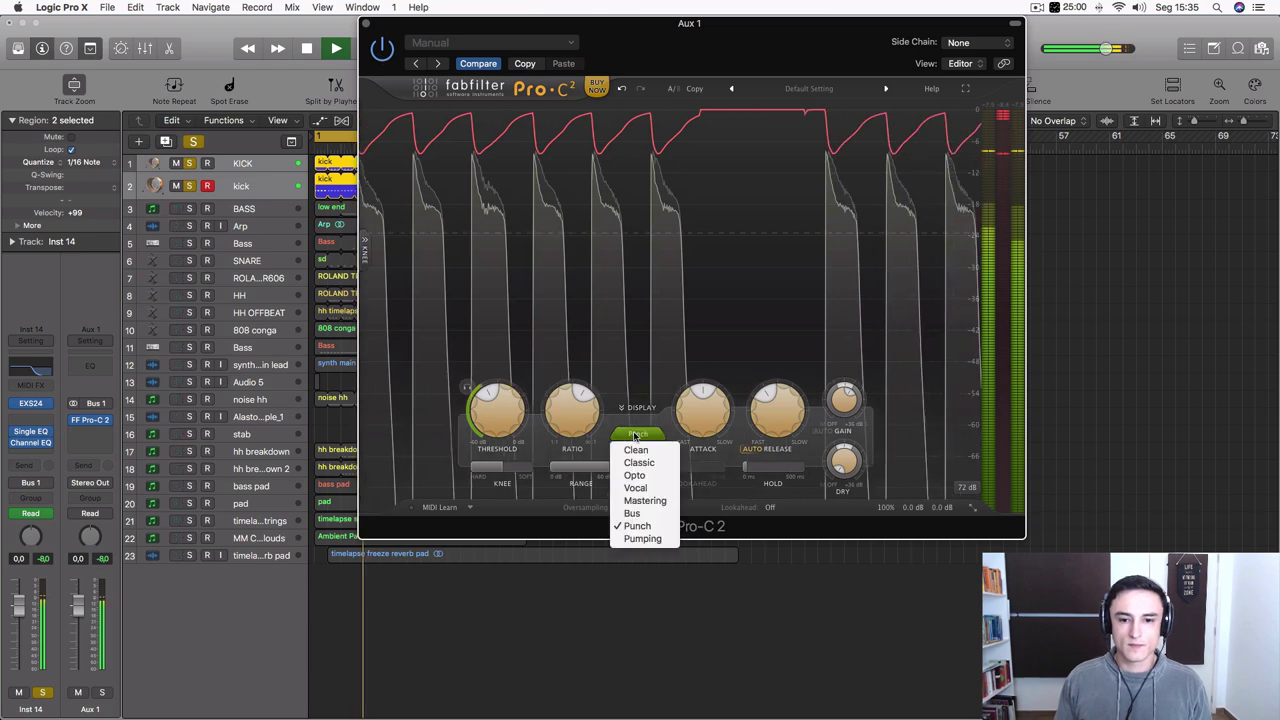
pyautogui.click(648, 450)
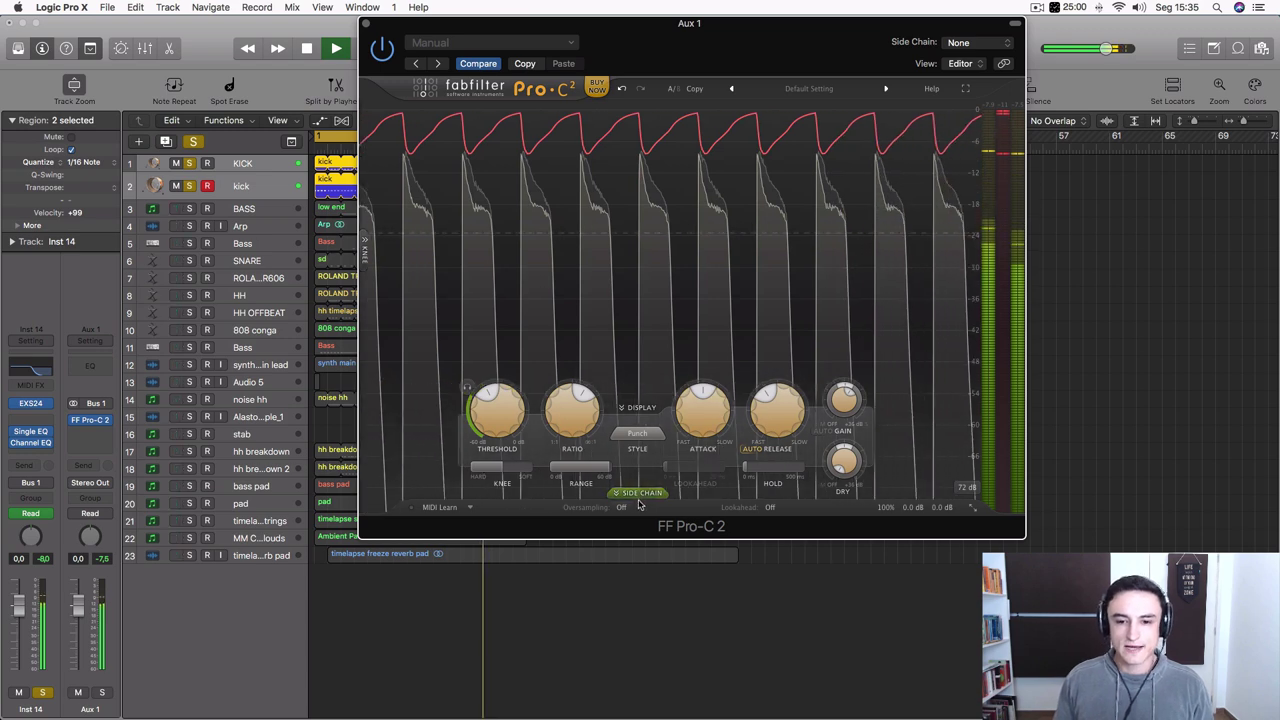
# Try a soft knee of +34.66 dB, then set a hard 0 dB knee while the kick plays.
pyautogui.moveTo(500, 468); pyautogui.dragTo(517, 473)
pyautogui.moveTo(788, 411)
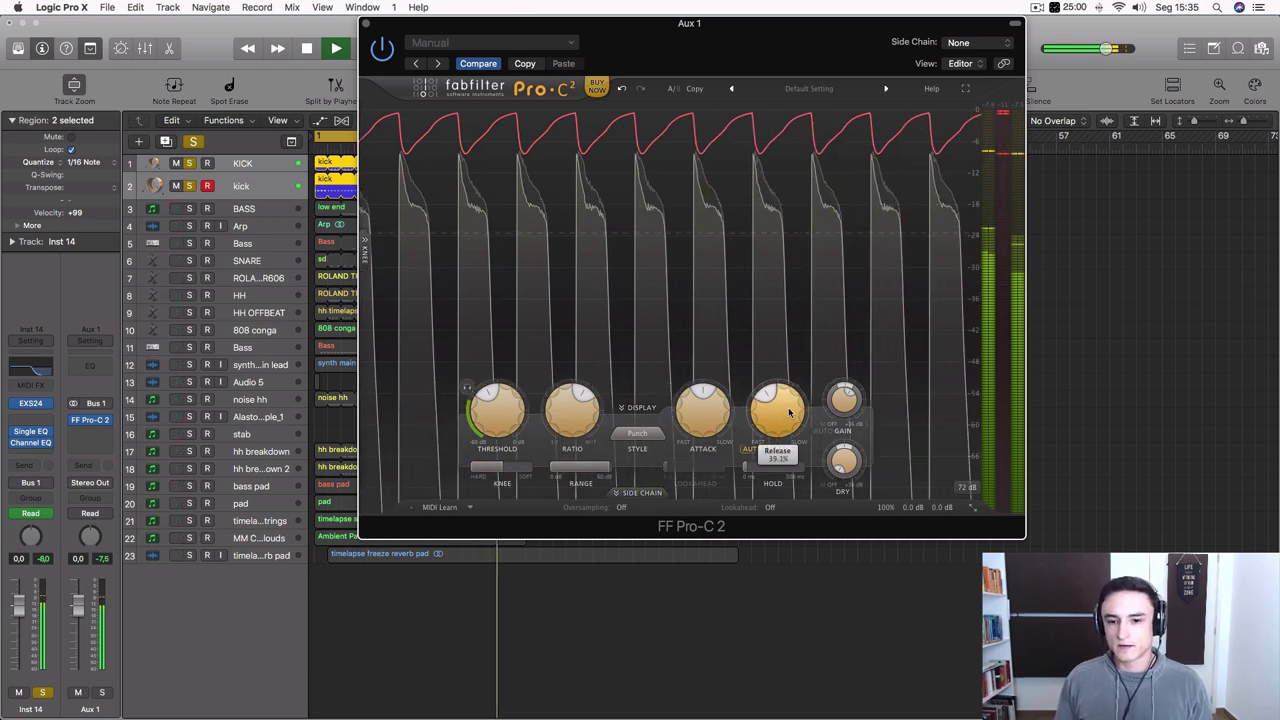
pyautogui.press('space')
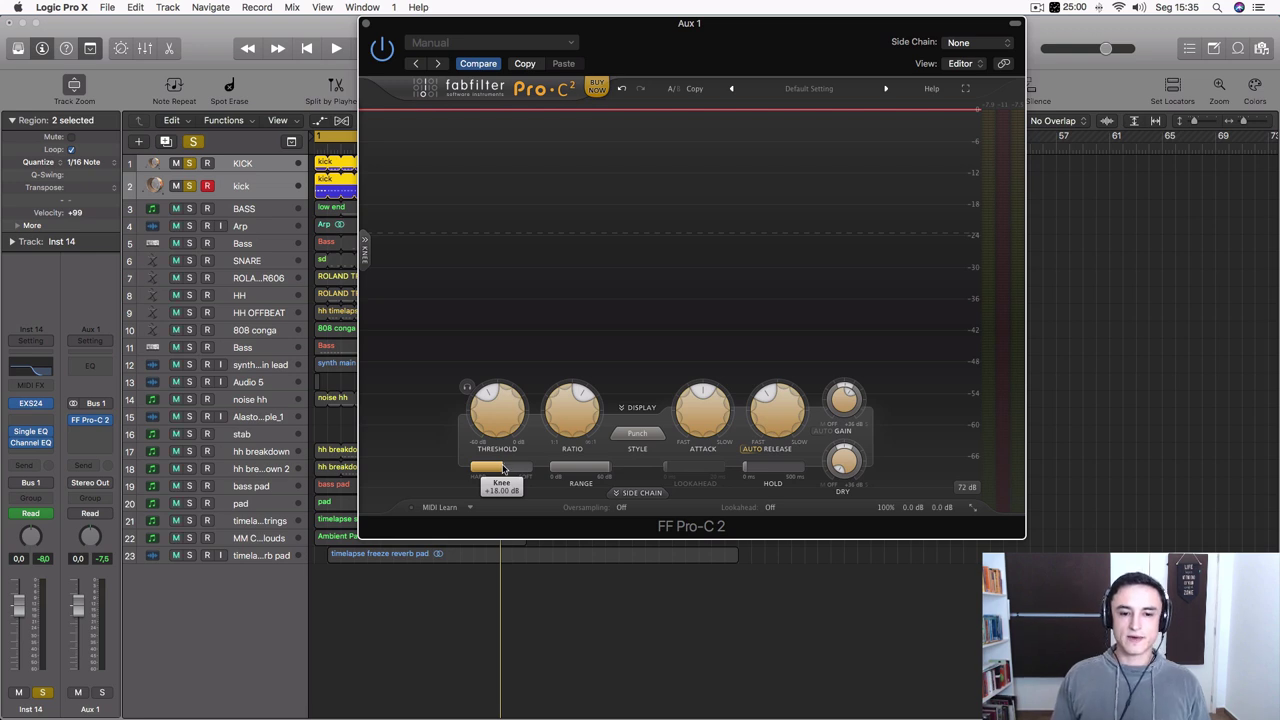
pyautogui.press('space')
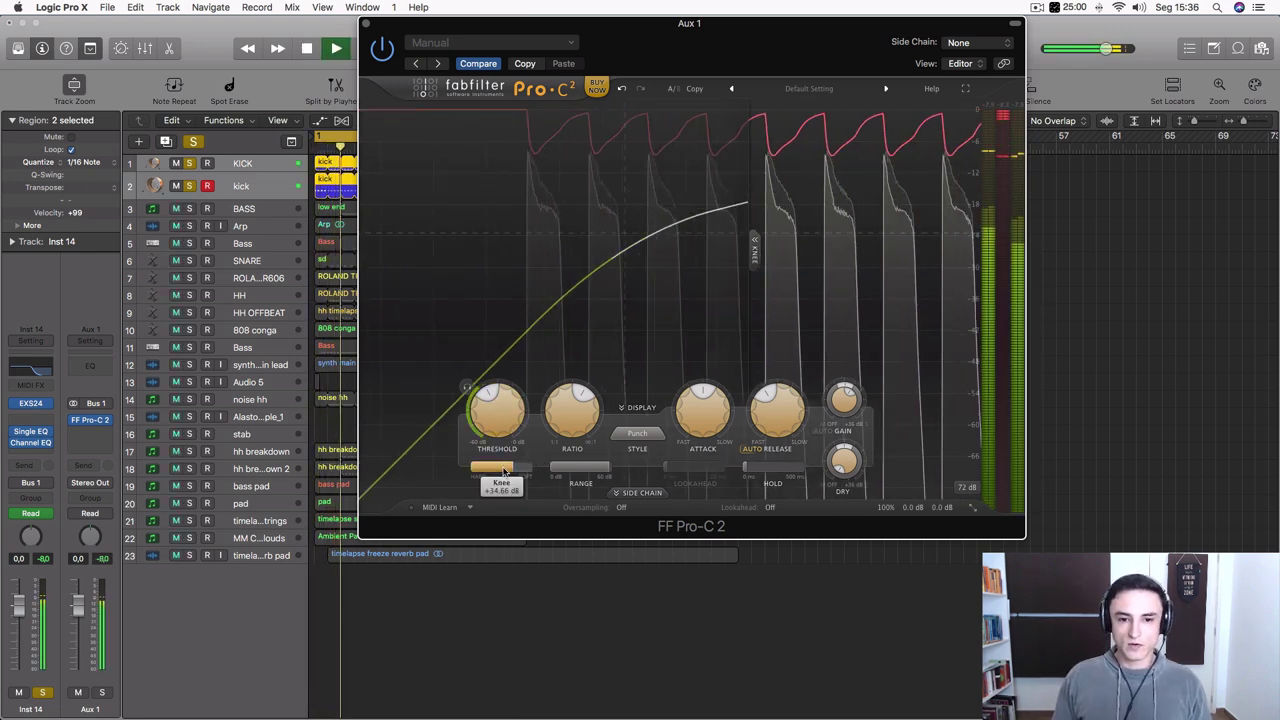
pyautogui.moveTo(521, 470); pyautogui.dragTo(472, 456)
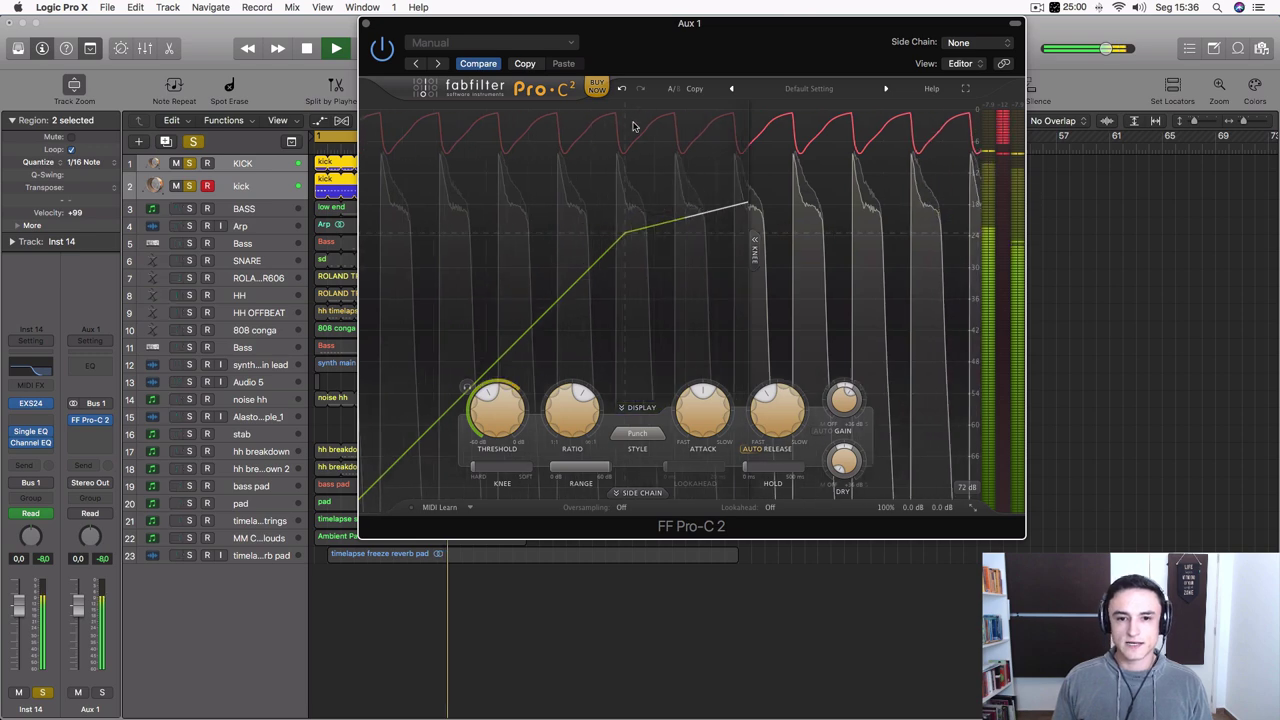
# Lower the threshold slightly and compare a soft knee with the hard 0 dB knee during playback.
pyautogui.moveTo(502, 411); pyautogui.dragTo(484, 427)
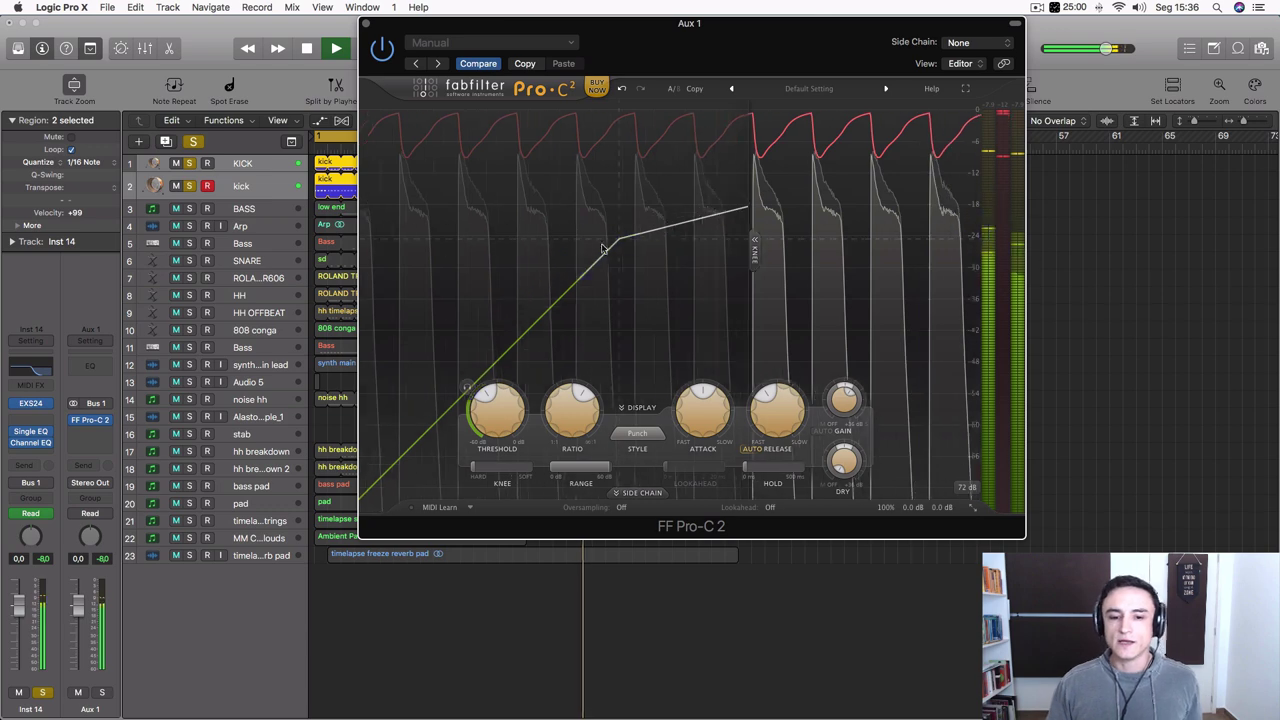
pyautogui.moveTo(497, 471)
pyautogui.mouseDown()
pyautogui.moveTo(567, 469)
pyautogui.moveTo(519, 472)
pyautogui.mouseUp()
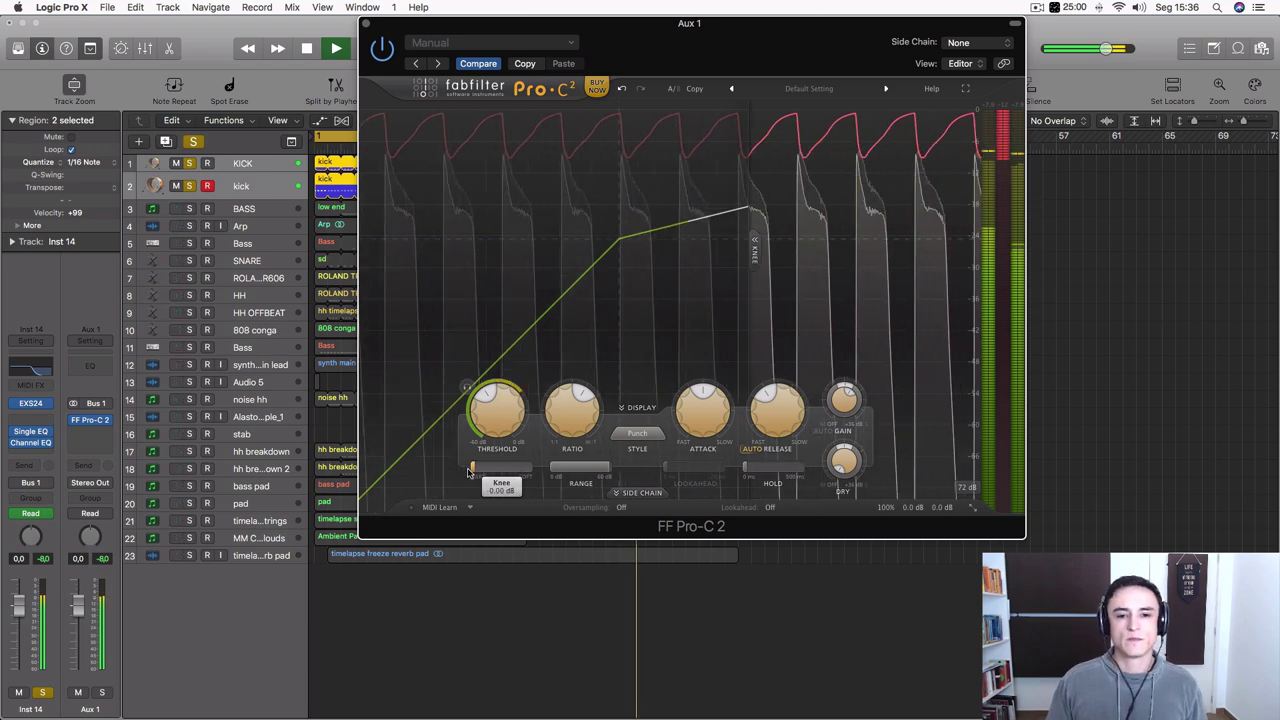
pyautogui.moveTo(468, 472); pyautogui.dragTo(668, 475)
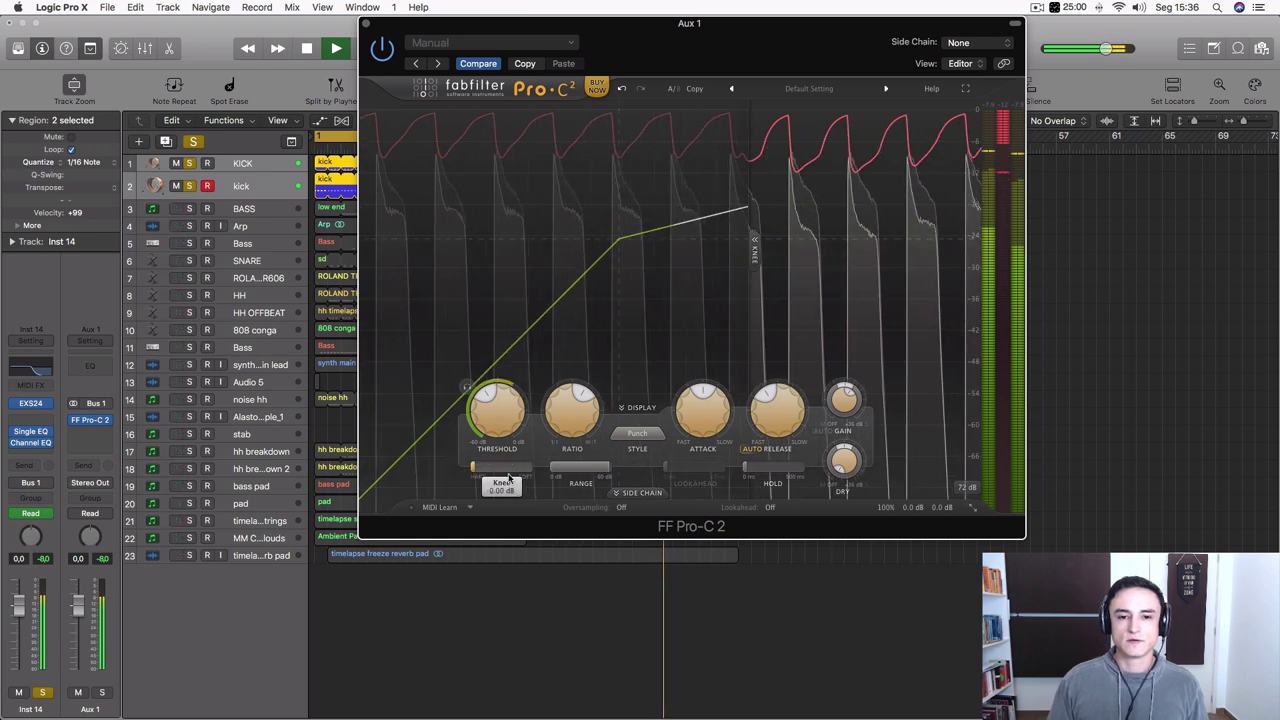
# Try the knee control, and compare the kick with the compressor bypassed and active.
pyautogui.moveTo(508, 477); pyautogui.dragTo(537, 467)
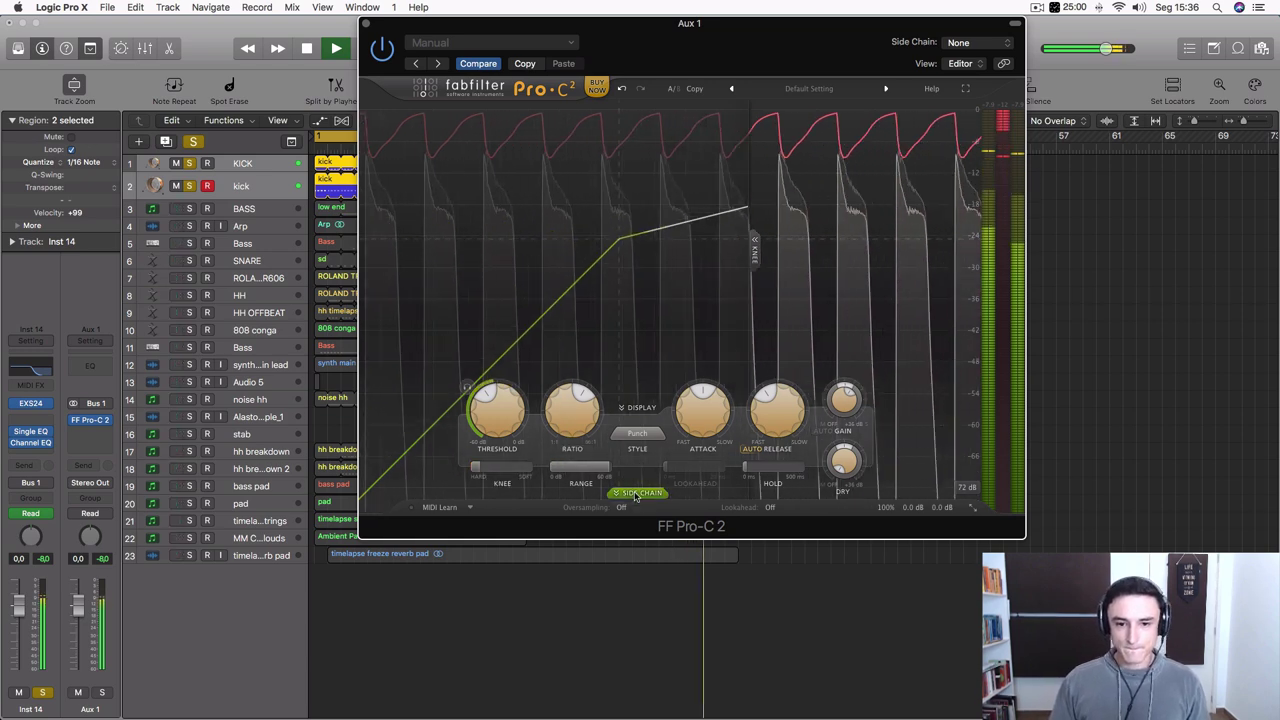
pyautogui.click(389, 53)
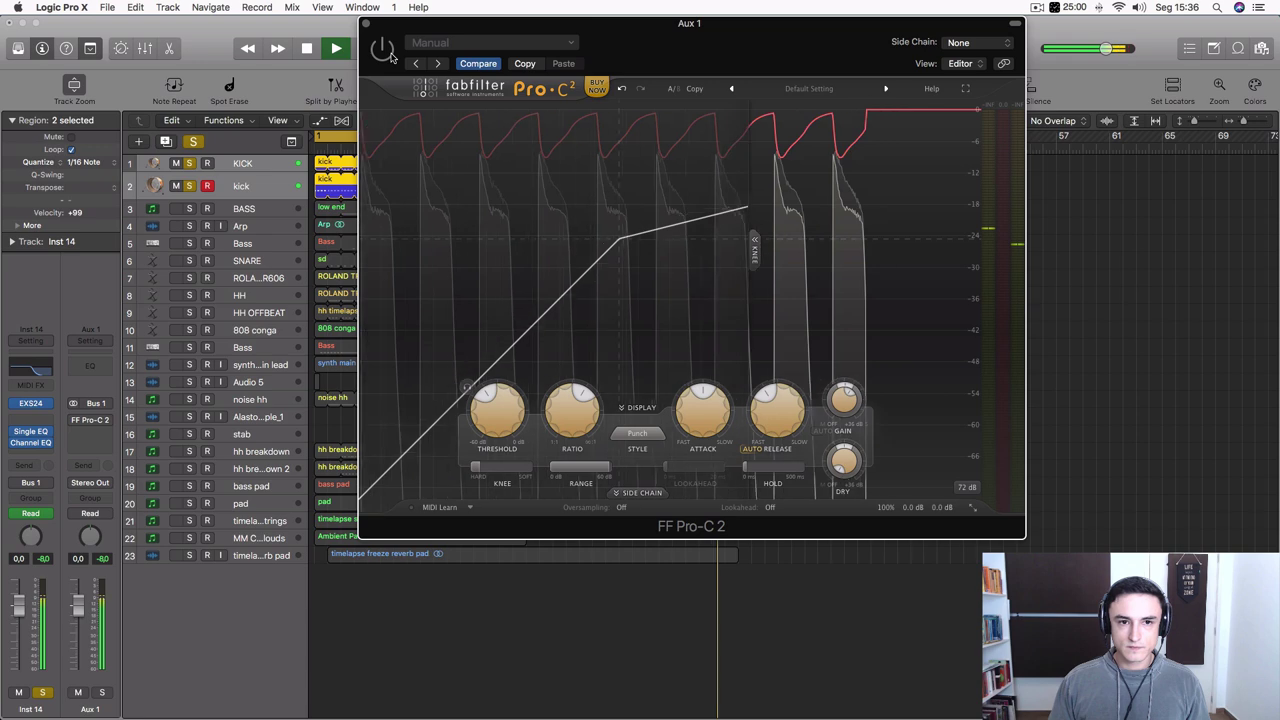
pyautogui.click(389, 53)
# Raise the threshold to about -18 dB and compare the kick with the compressor bypassed and active.
pyautogui.moveTo(500, 414)
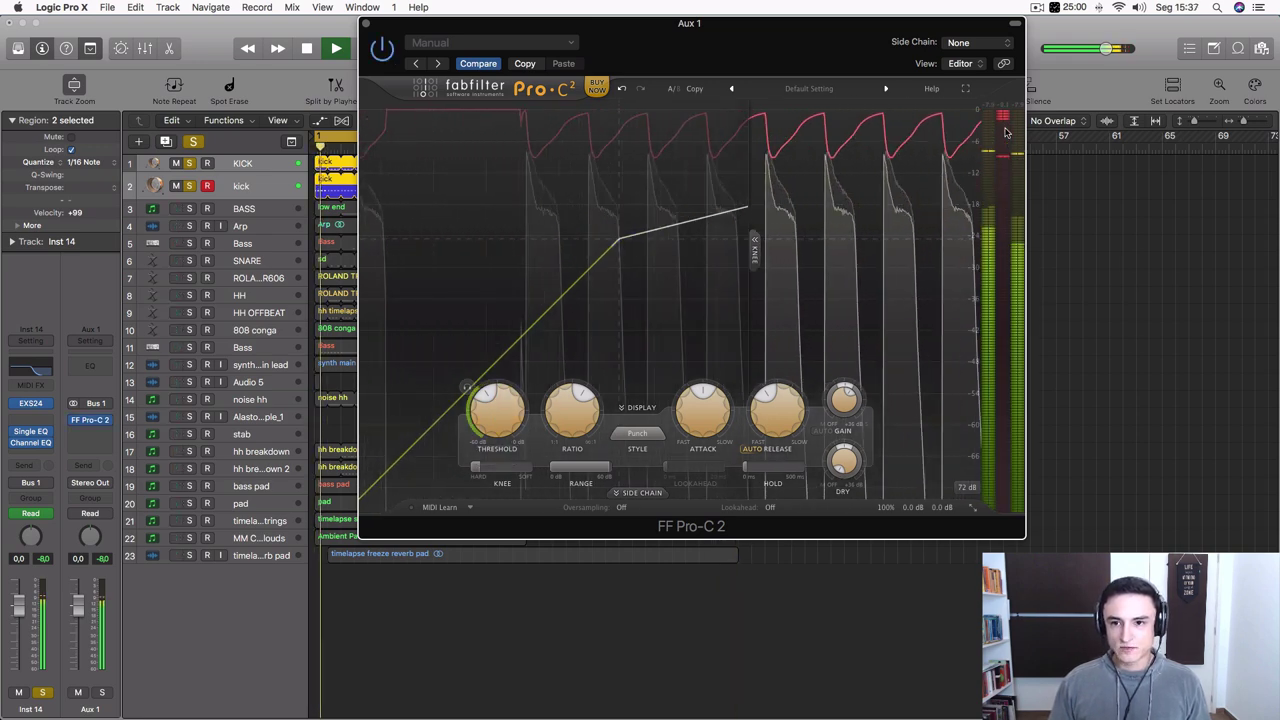
pyautogui.moveTo(507, 421); pyautogui.dragTo(502, 389)
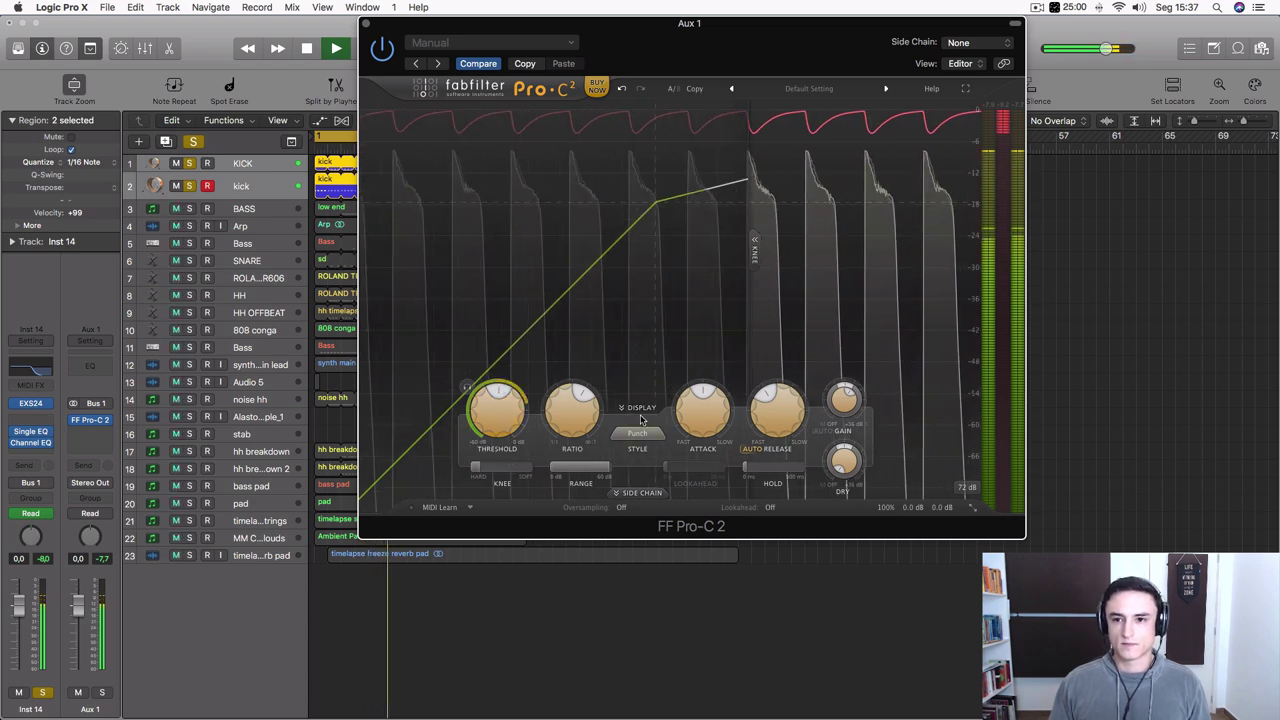
pyautogui.click(390, 53)
pyautogui.click(391, 55)
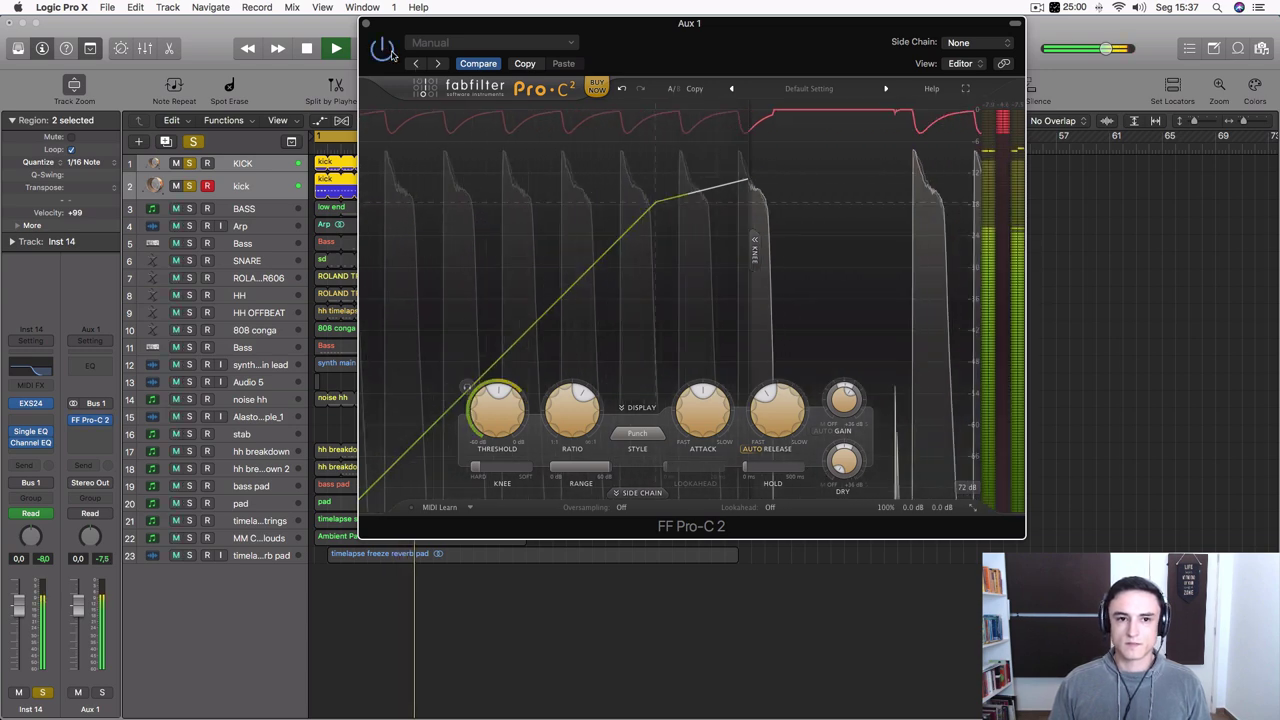
pyautogui.press('space')
# Show the side chain section, set oversampling to 4x and enable lookahead.
pyautogui.click(640, 494)
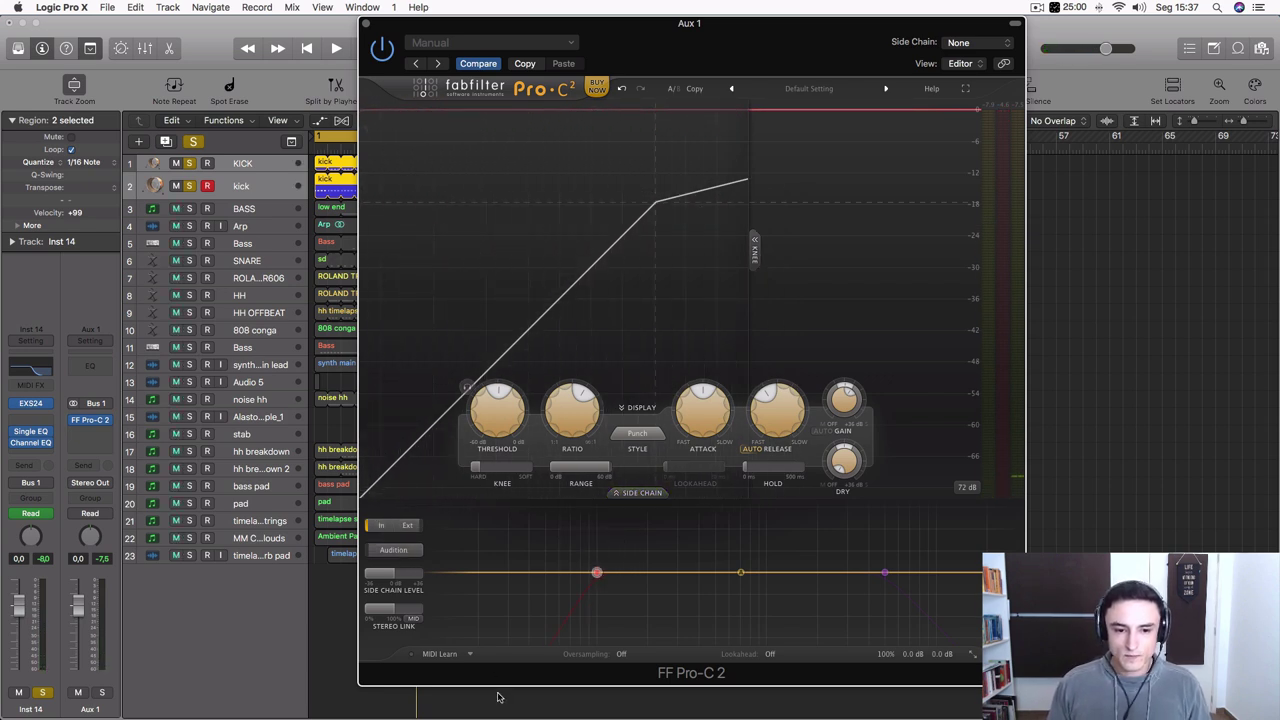
pyautogui.click(622, 654)
pyautogui.click(641, 695)
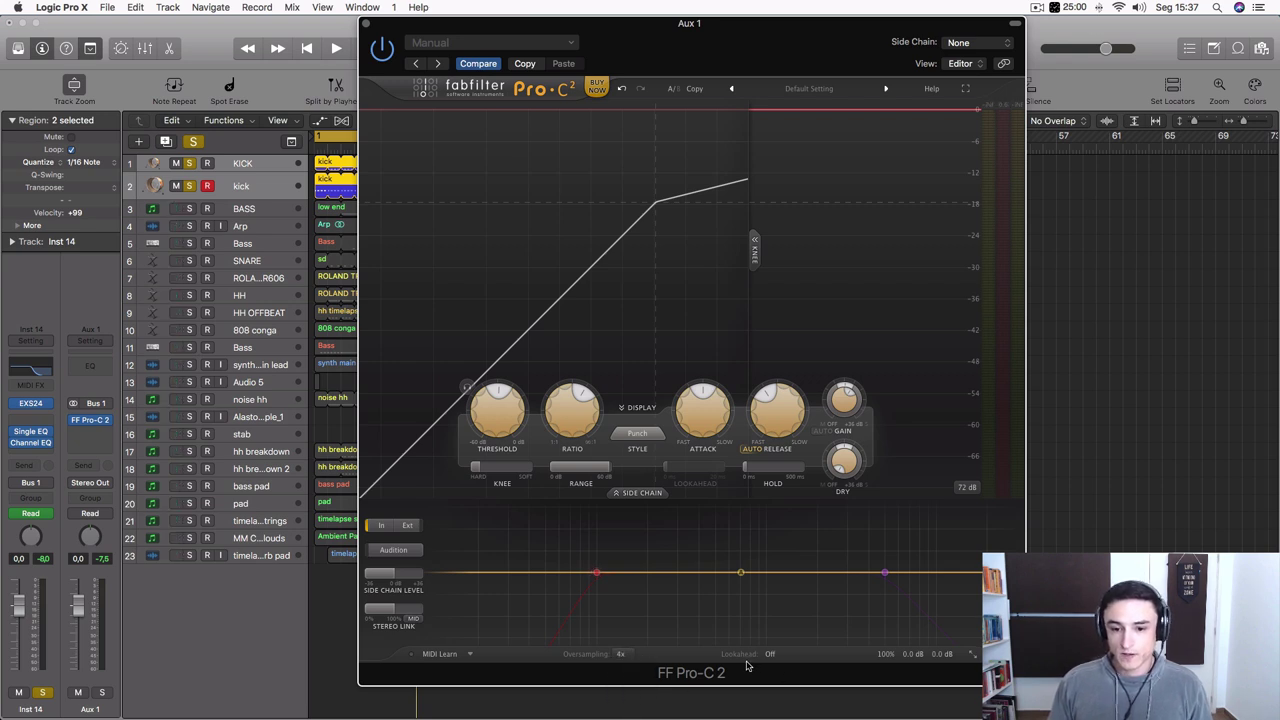
pyautogui.click(771, 655)
pyautogui.click(779, 683)
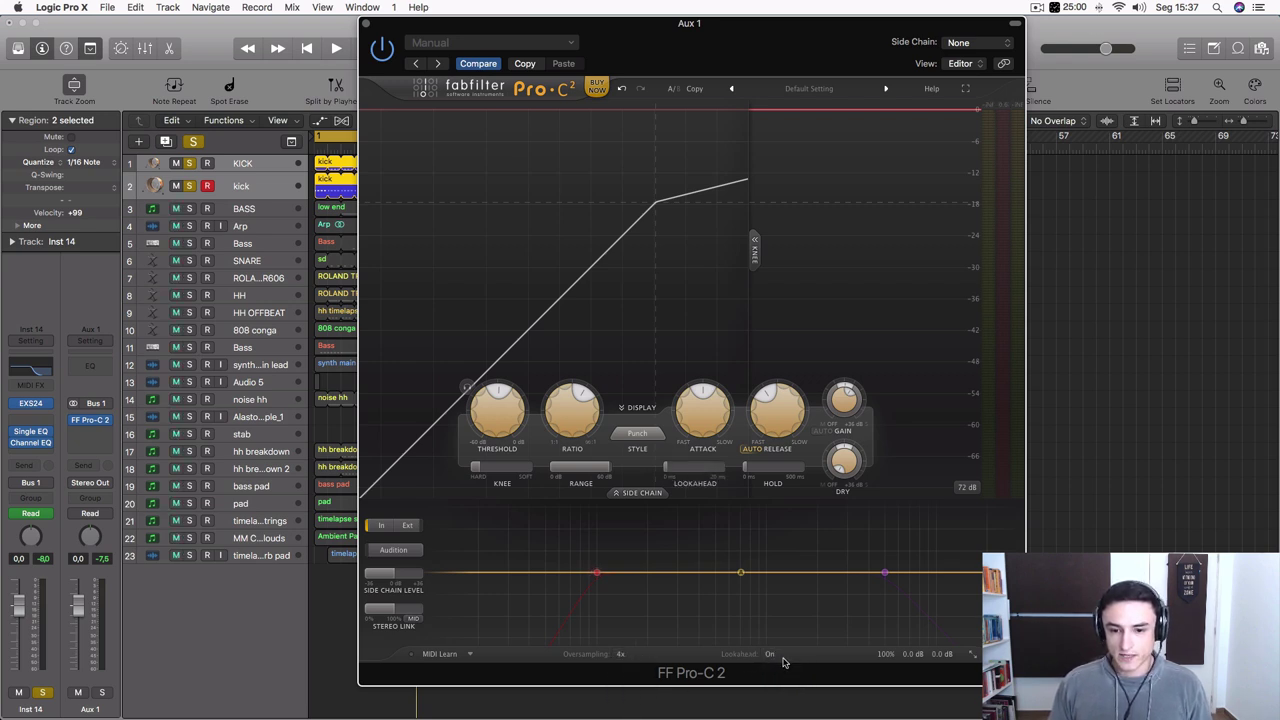
# Set the lookahead time to 2.07 ms while listening to the kick.
pyautogui.moveTo(672, 469); pyautogui.dragTo(706, 469)
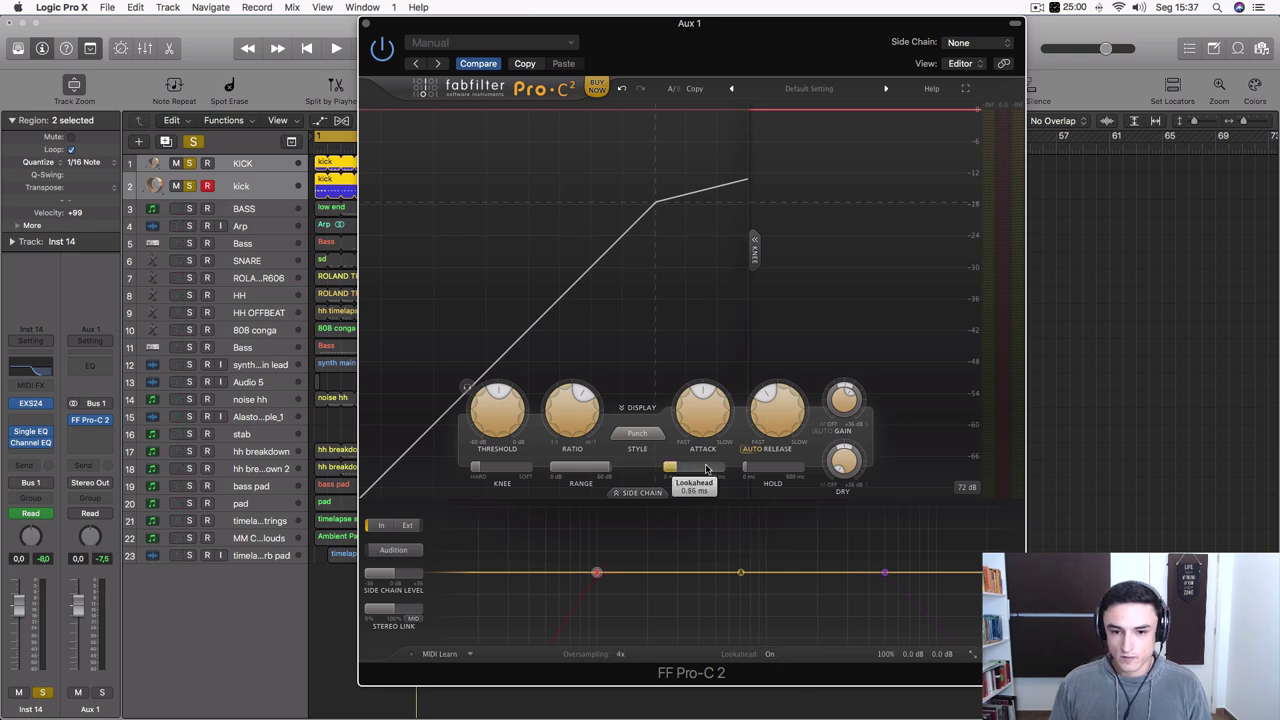
pyautogui.press('space')
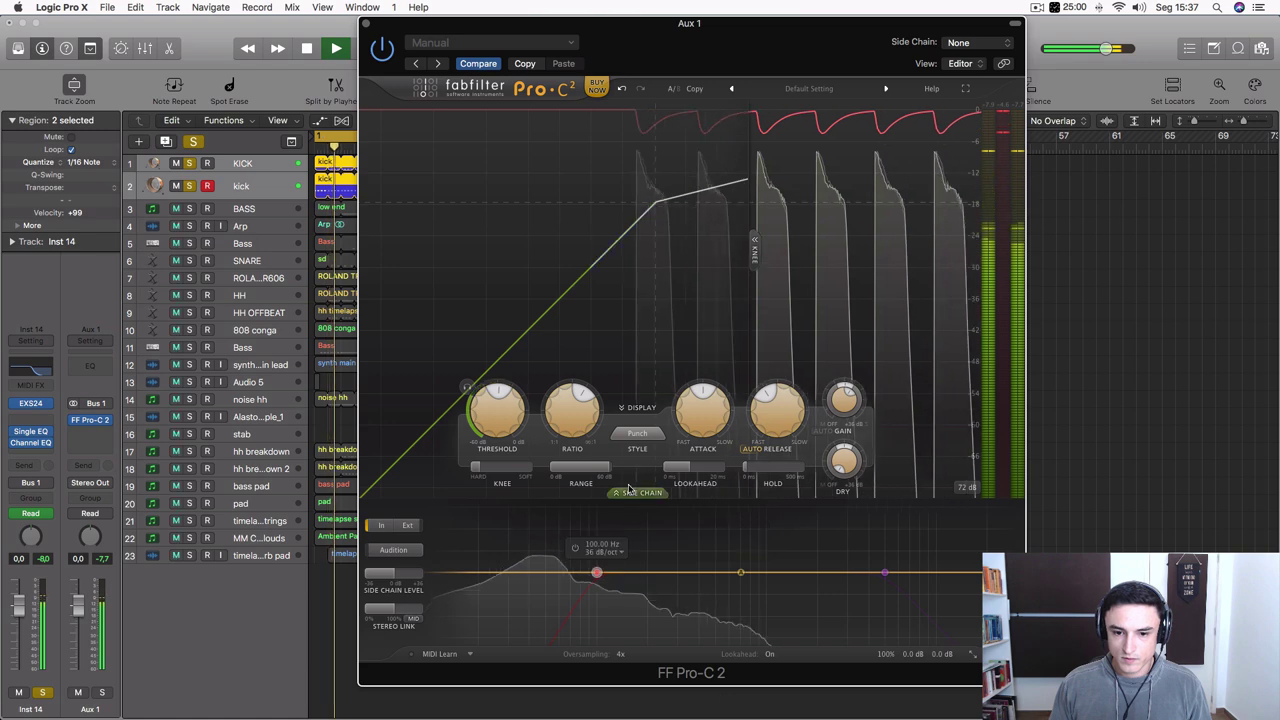
pyautogui.moveTo(698, 465); pyautogui.dragTo(710, 473)
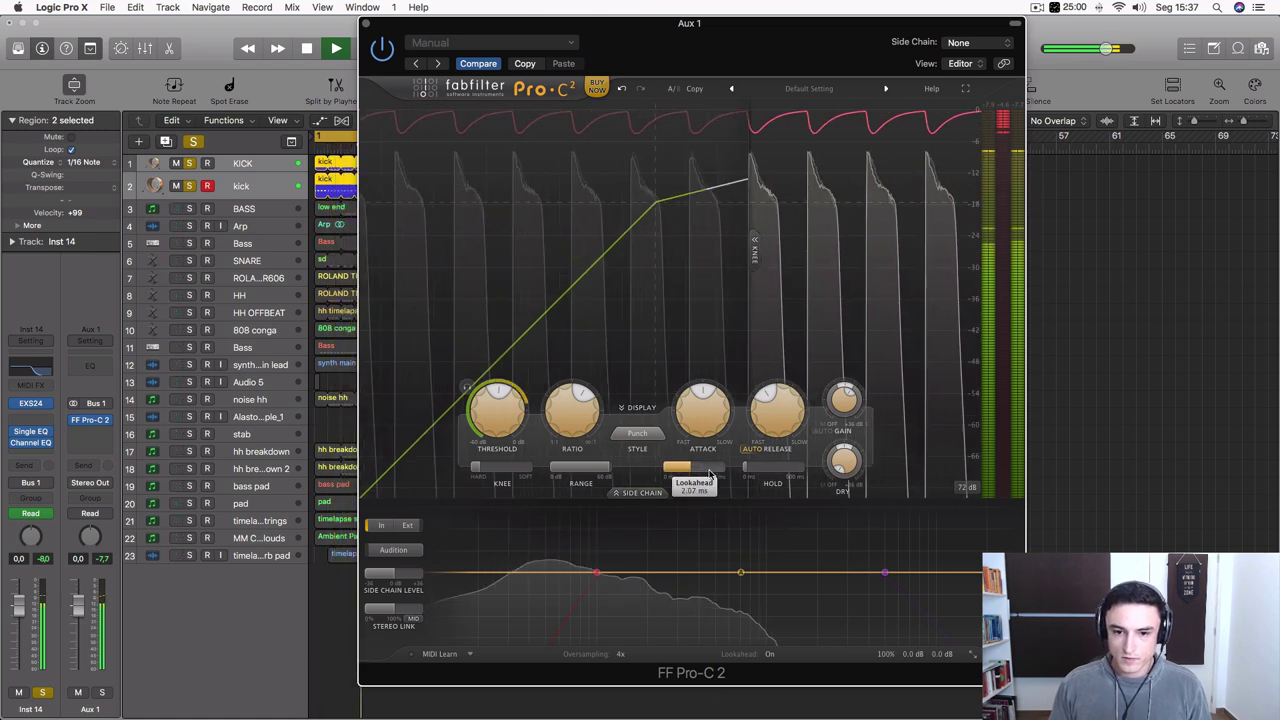
pyautogui.press('space')
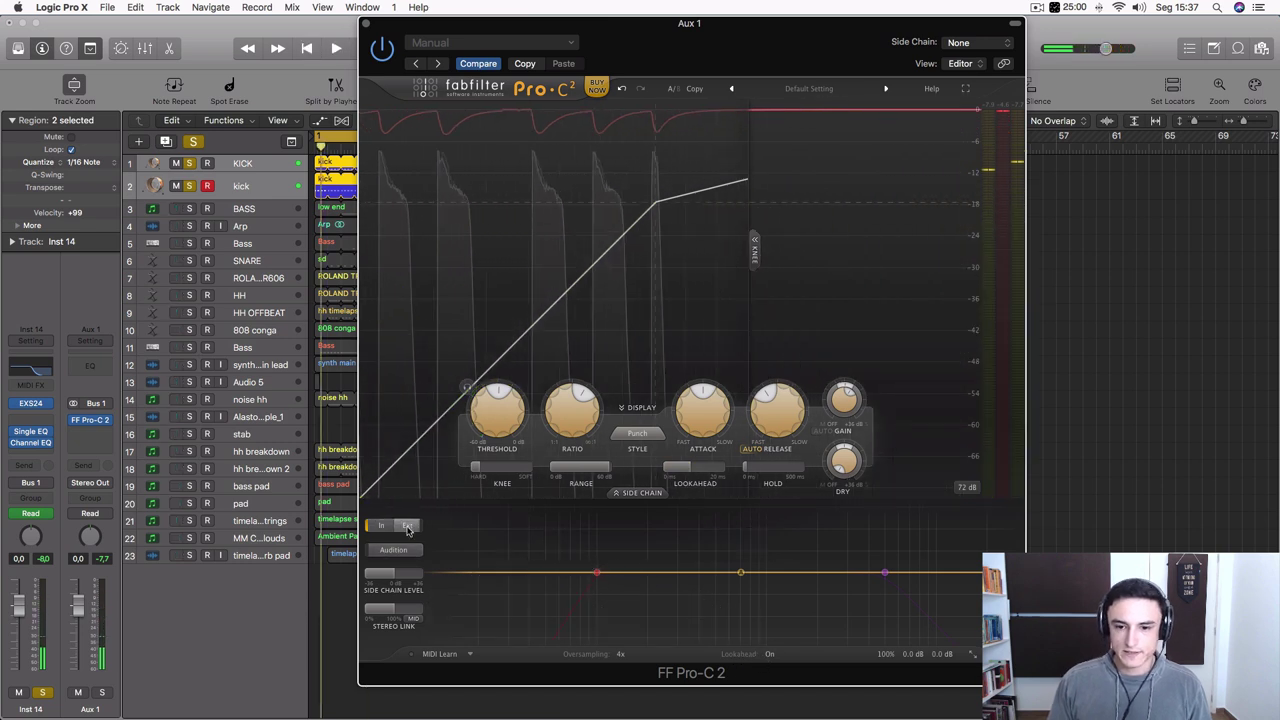
# Enable the side chain high-pass filter and set its cutoff to 20 Hz while the kick plays.
pyautogui.press('space')
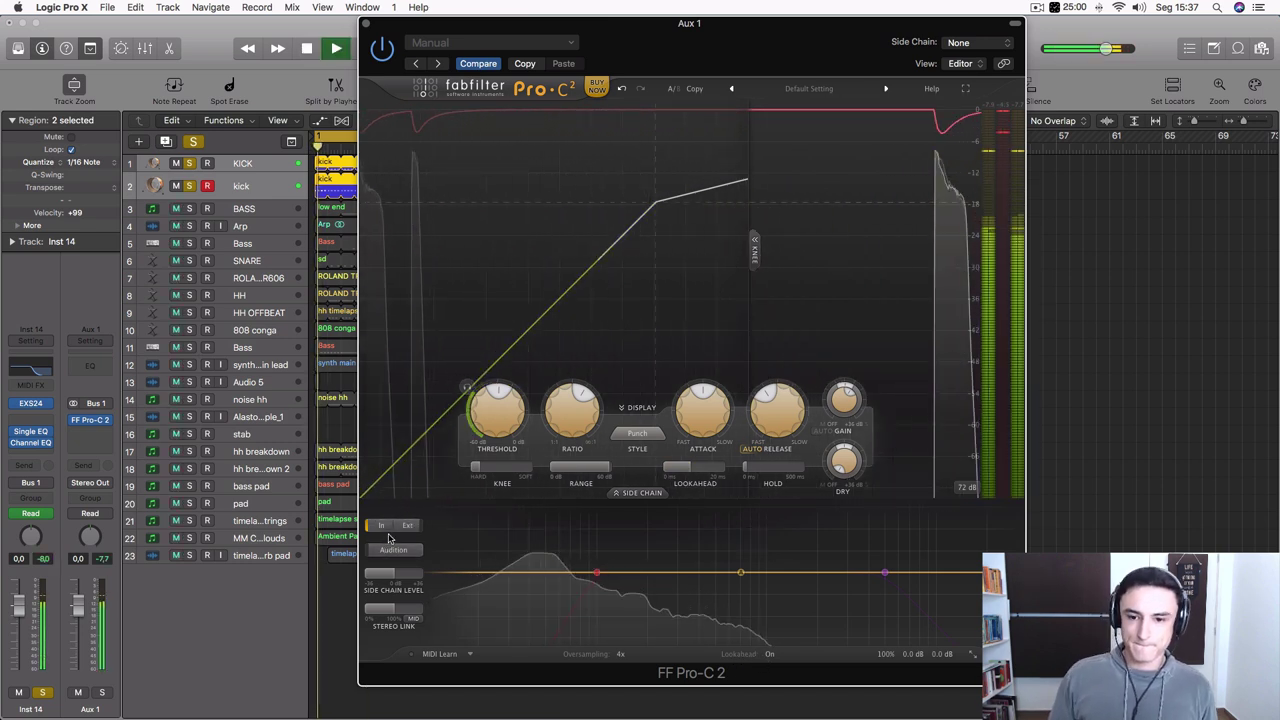
pyautogui.press('space')
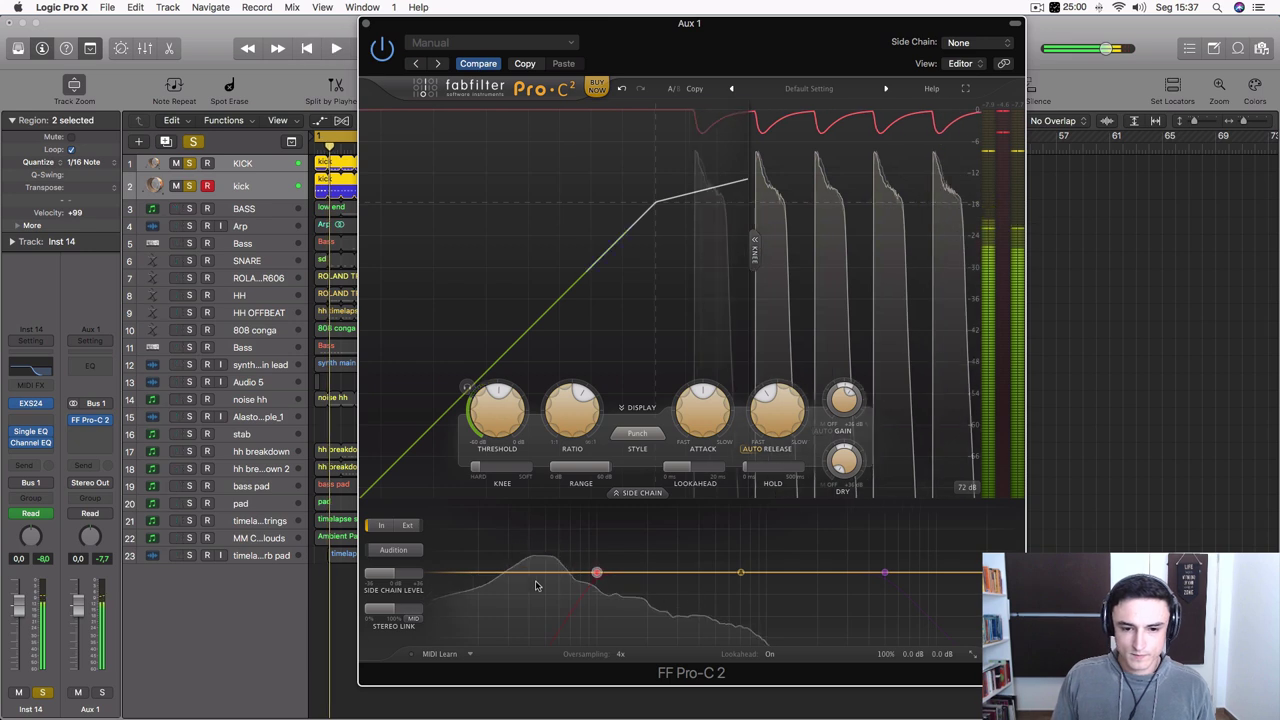
pyautogui.doubleClick(578, 548)
pyautogui.click(576, 549)
pyautogui.press('space')
pyautogui.moveTo(597, 574); pyautogui.dragTo(480, 572)
pyautogui.press('space')
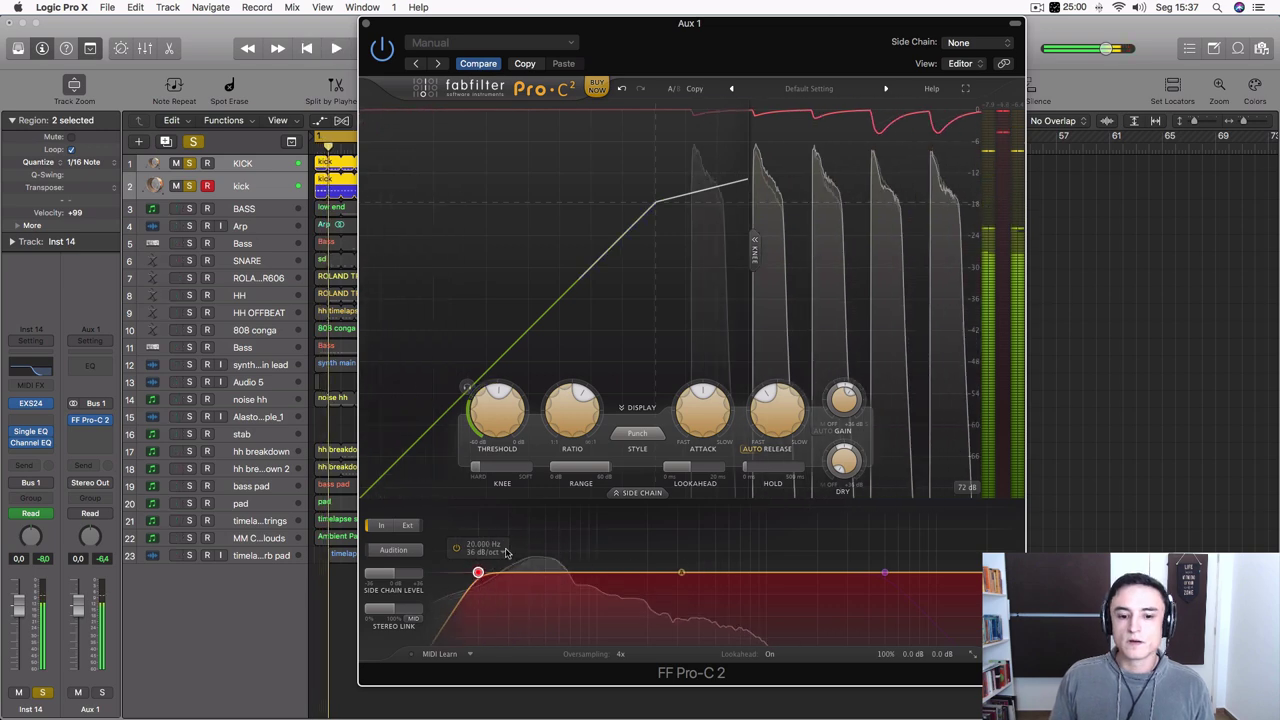
pyautogui.press('space')
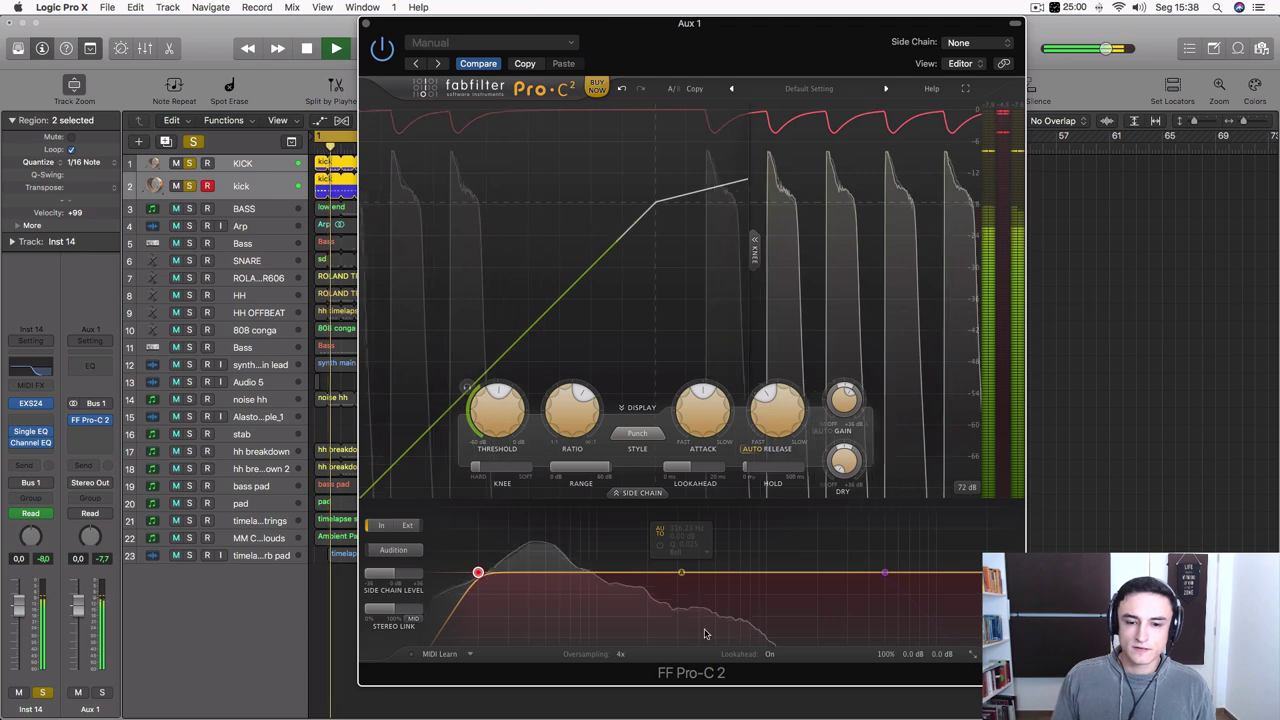
# Raise the side chain high-pass cutoff to 107.44 Hz, and switch the filter off to compare the gain reduction.
pyautogui.moveTo(527, 572)
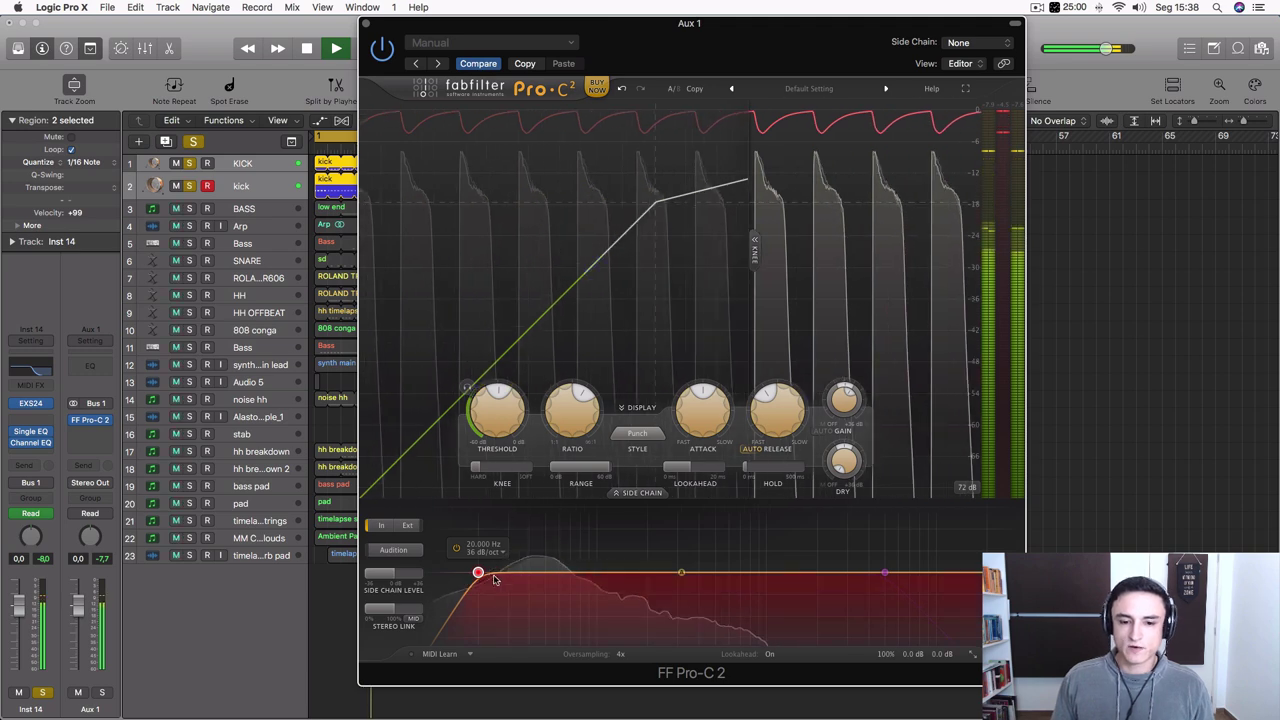
pyautogui.moveTo(479, 573); pyautogui.dragTo(487, 574)
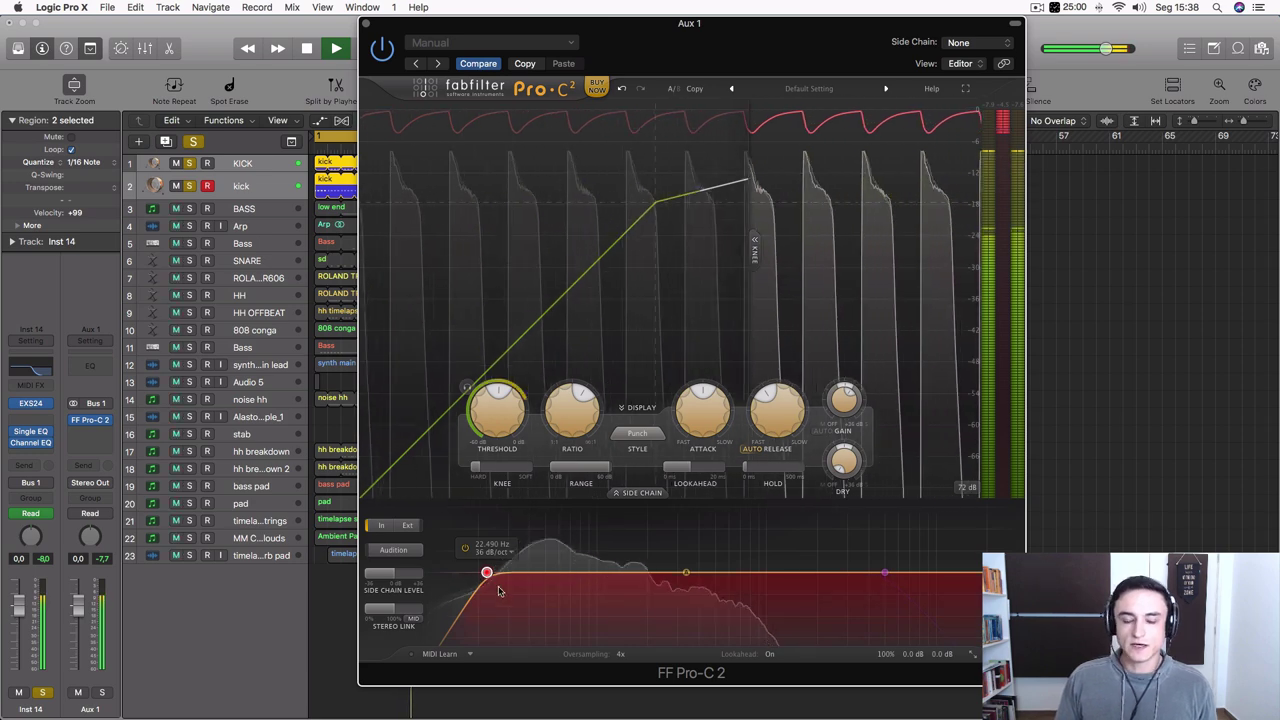
pyautogui.moveTo(486, 573)
pyautogui.moveTo(511, 573); pyautogui.dragTo(602, 573)
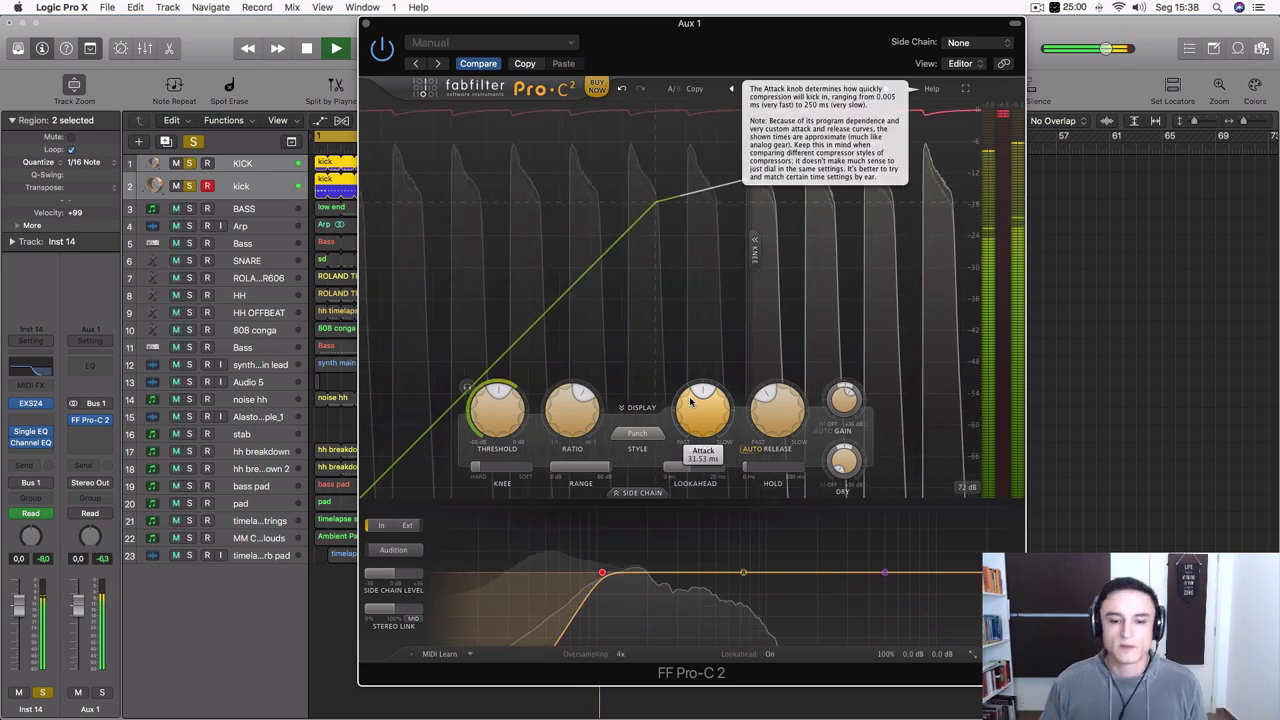
pyautogui.click(580, 548)
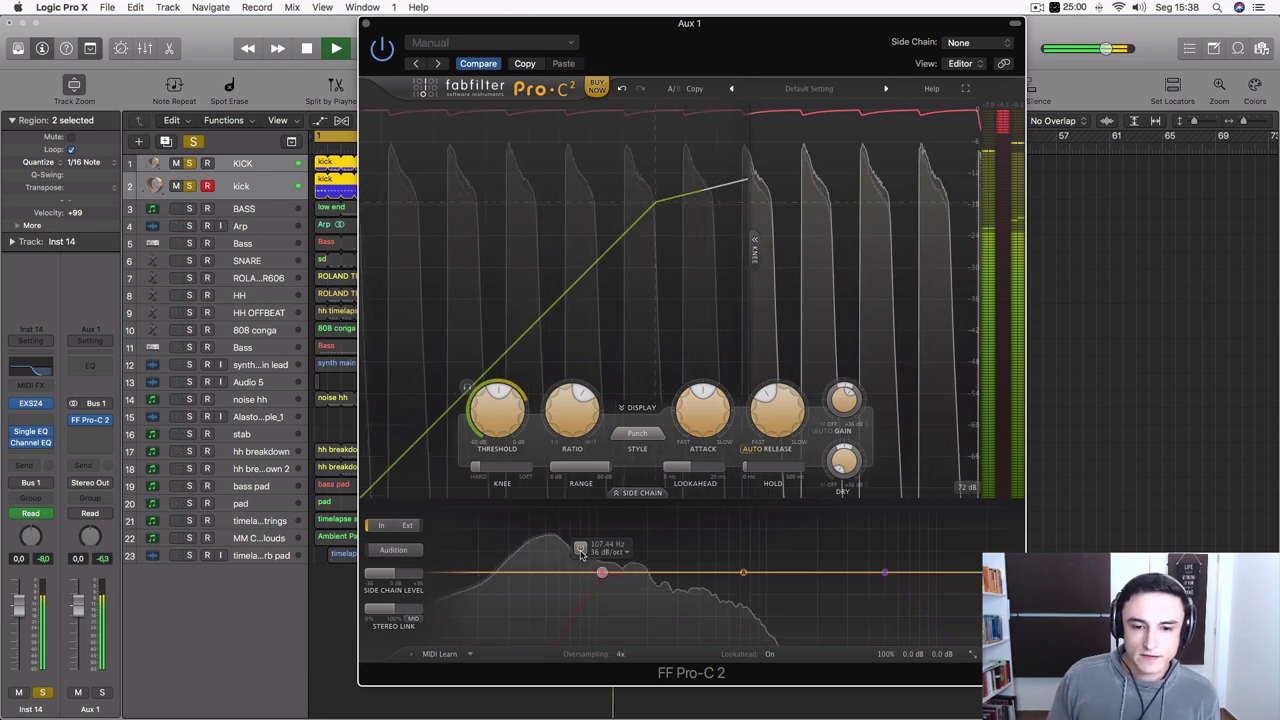
pyautogui.press('space')
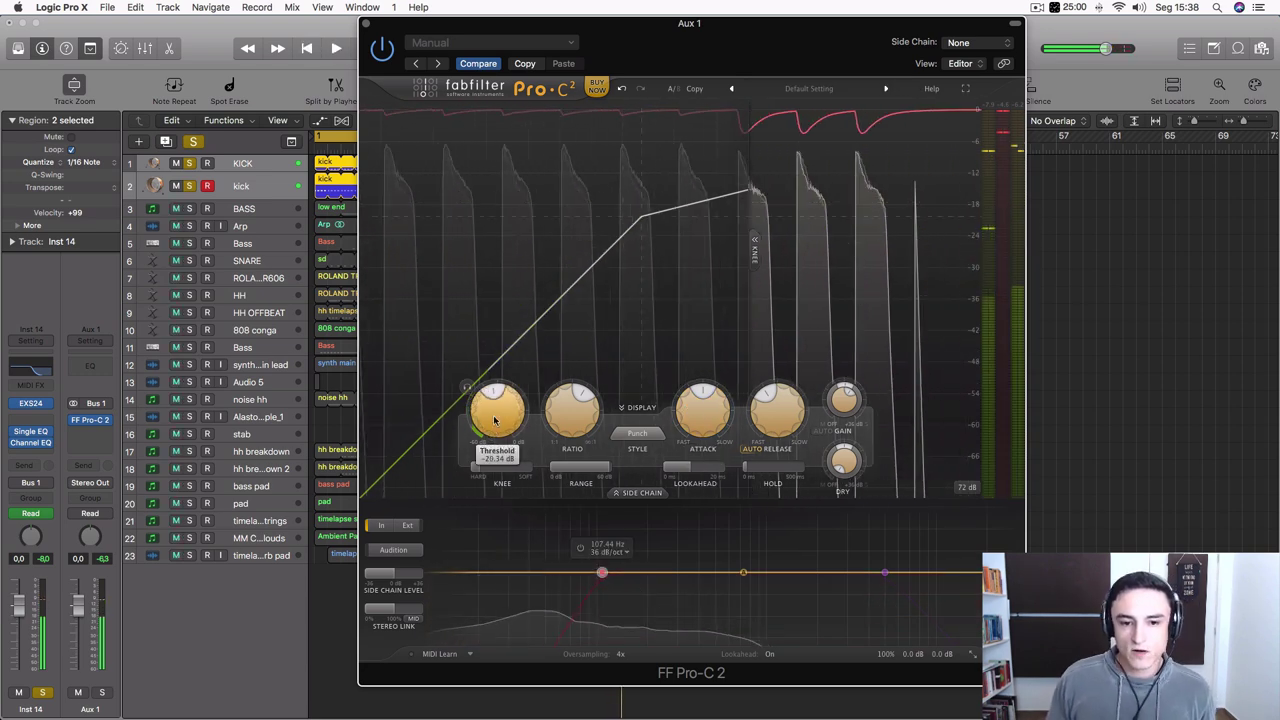
# Lower the threshold to about -25 dB and set the active side chain high-pass cutoff to 95.042 Hz.
pyautogui.moveTo(489, 443); pyautogui.dragTo(485, 466)
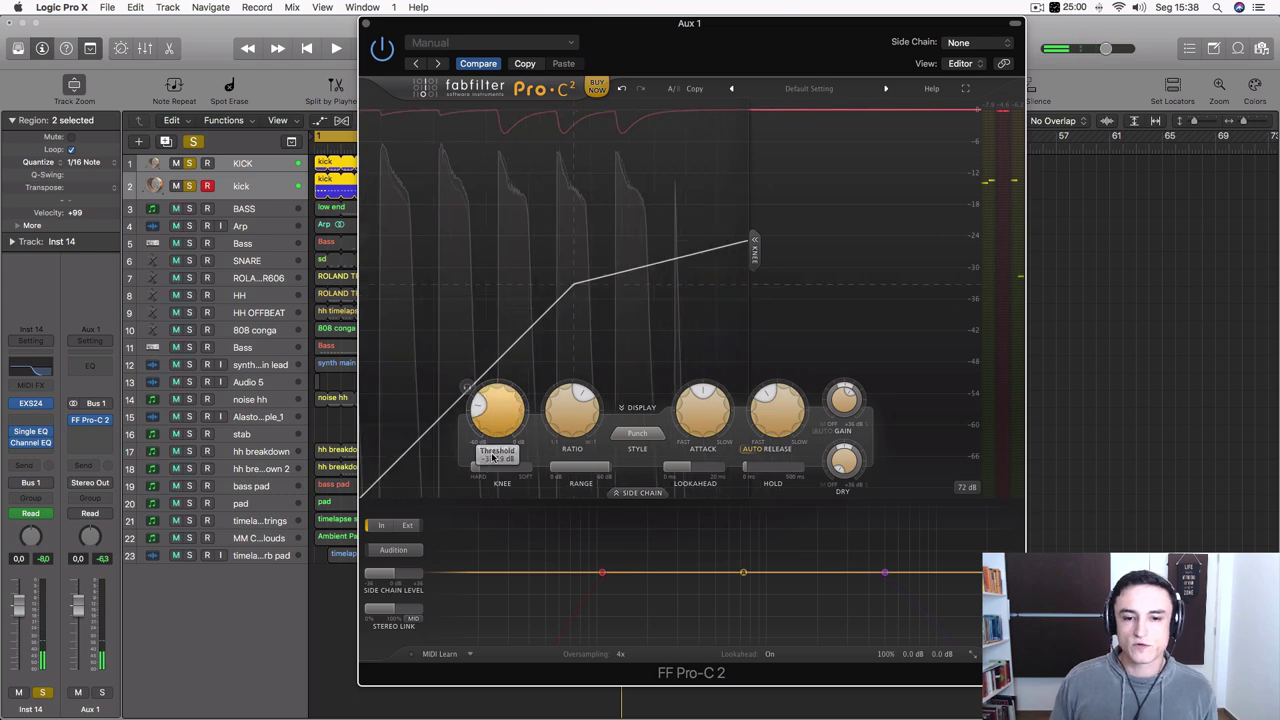
pyautogui.press('space')
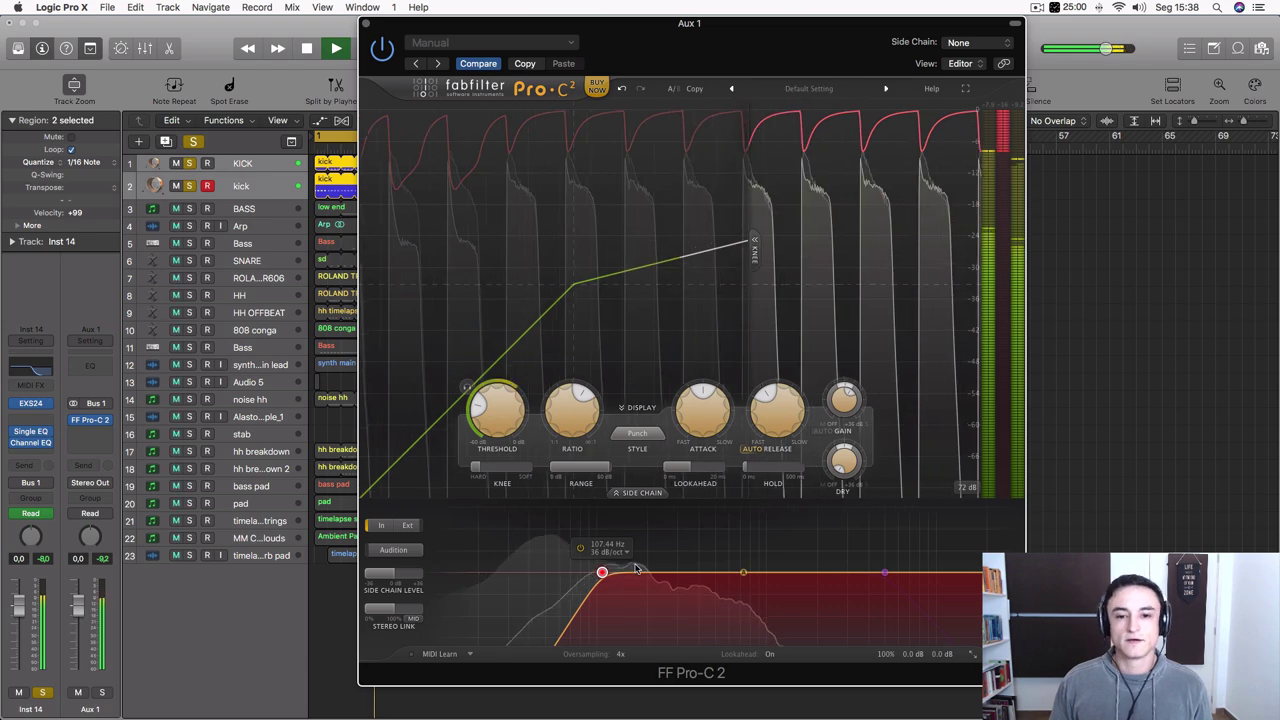
pyautogui.moveTo(512, 418); pyautogui.dragTo(509, 389)
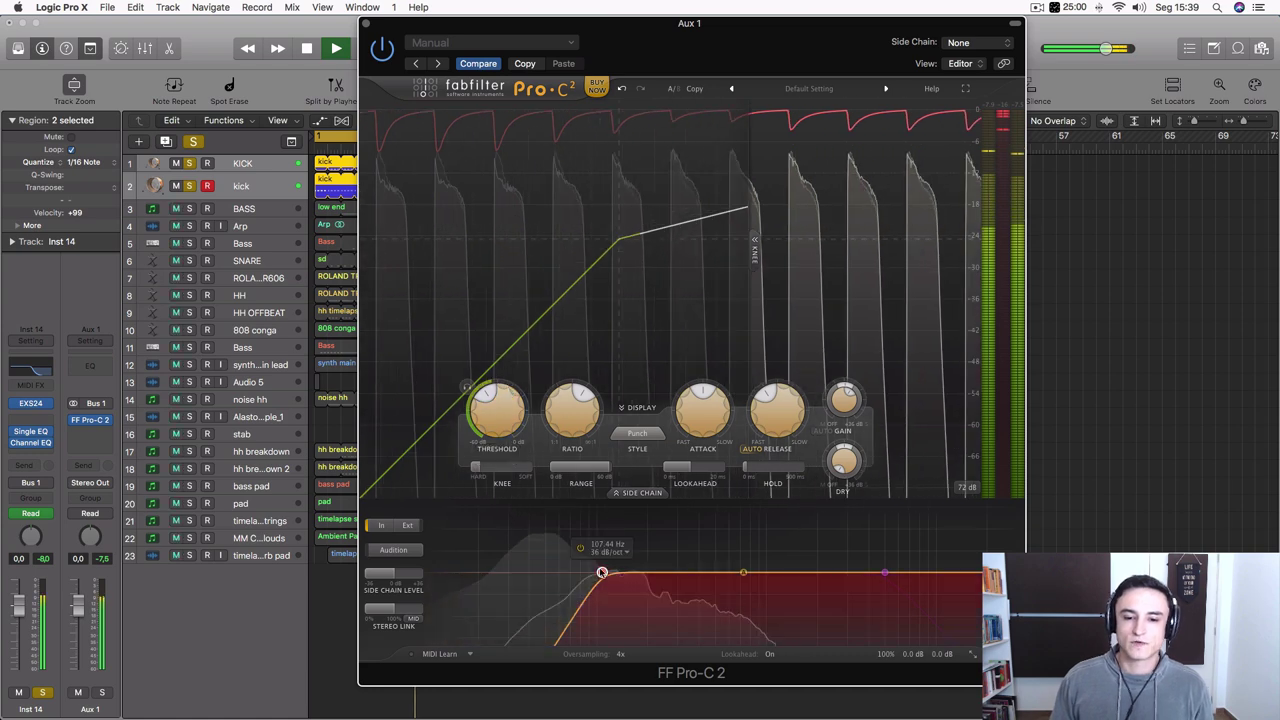
pyautogui.moveTo(601, 573); pyautogui.dragTo(592, 574)
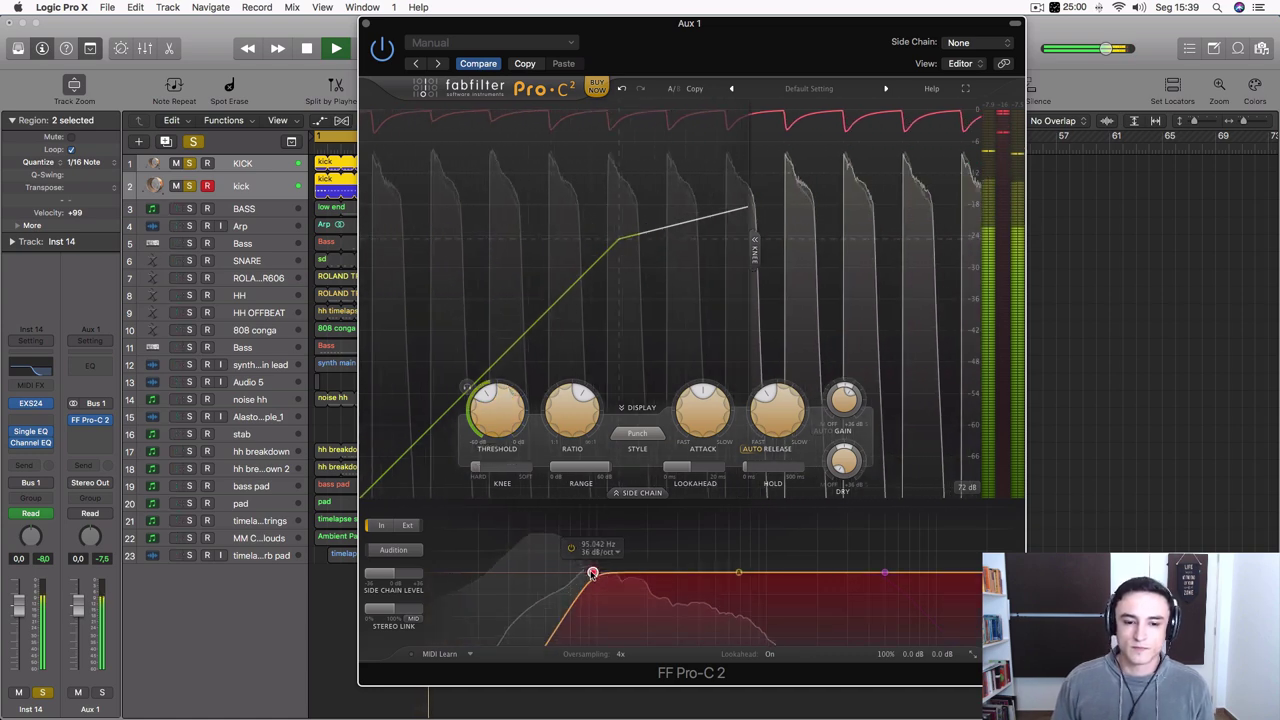
# Clear the track solos and play the full mix with the compressor window moved slightly aside.
pyautogui.click(336, 48)
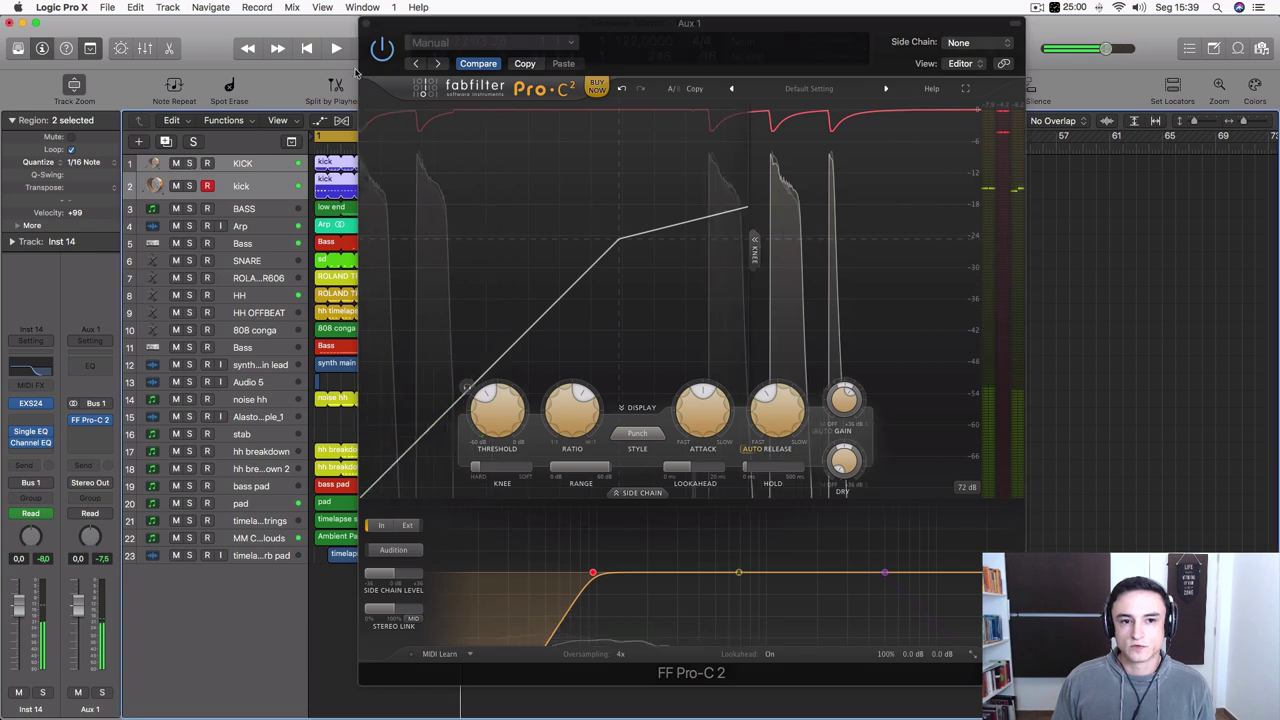
pyautogui.press('space')
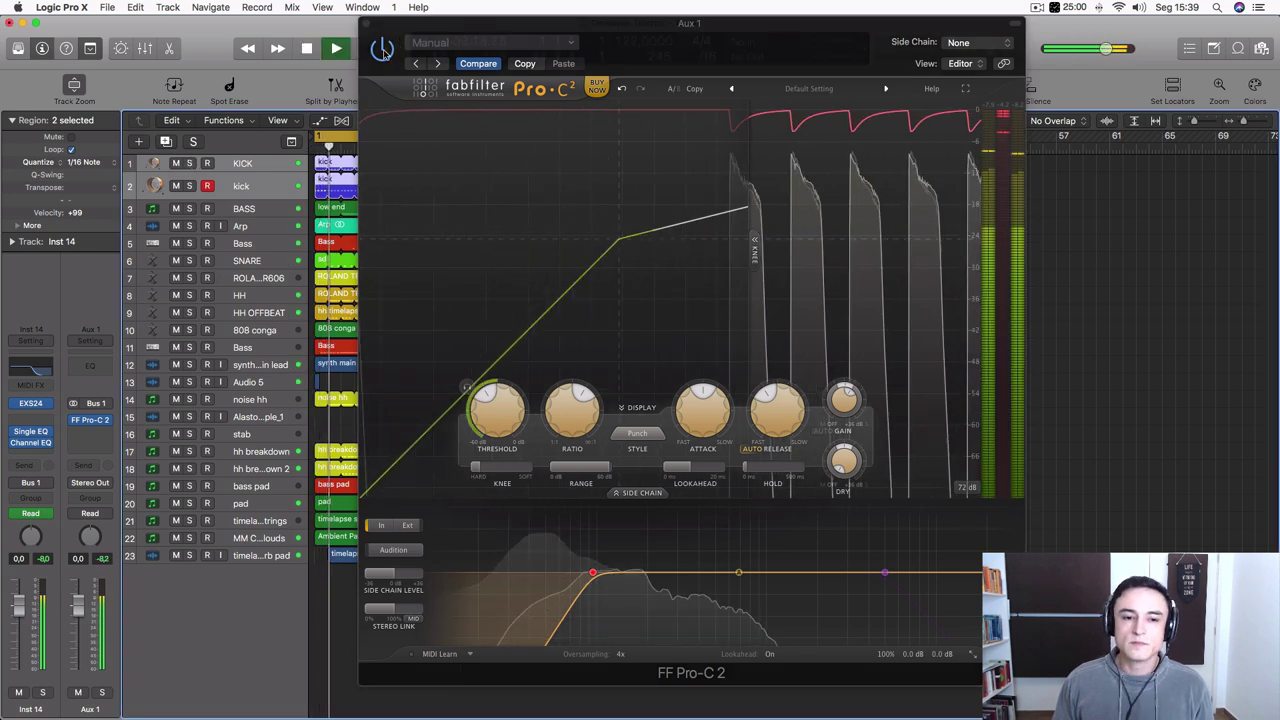
pyautogui.moveTo(377, 27)
pyautogui.mouseDown()
pyautogui.moveTo(390, 252)
pyautogui.moveTo(397, 31)
pyautogui.mouseUp()
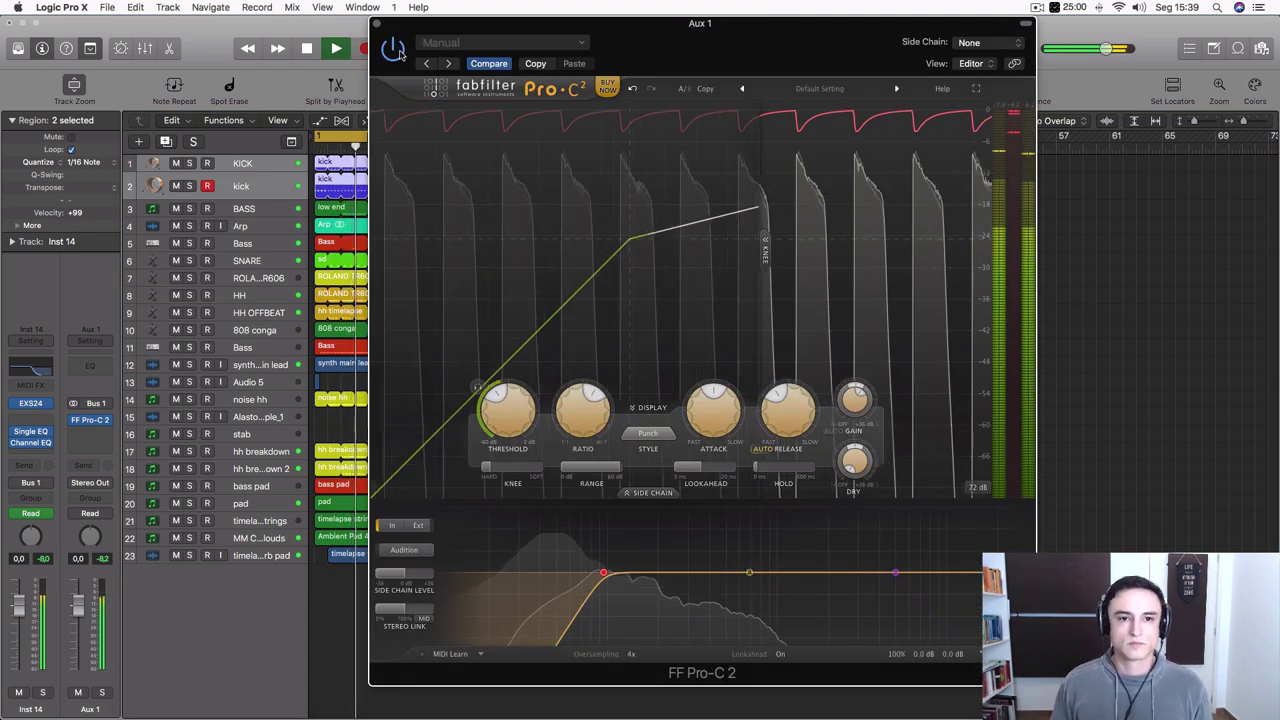
# Compare the full mix with the kick's compressor bypassed and active.
pyautogui.click(394, 49)
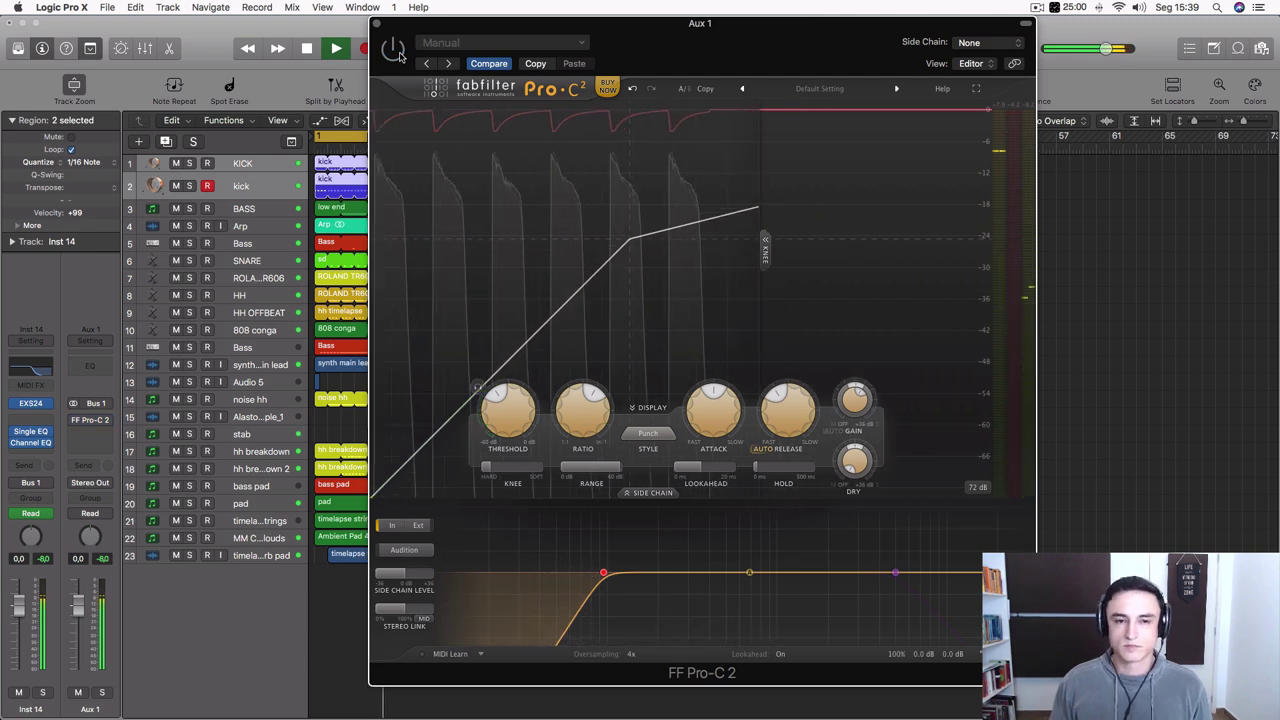
pyautogui.click(395, 50)
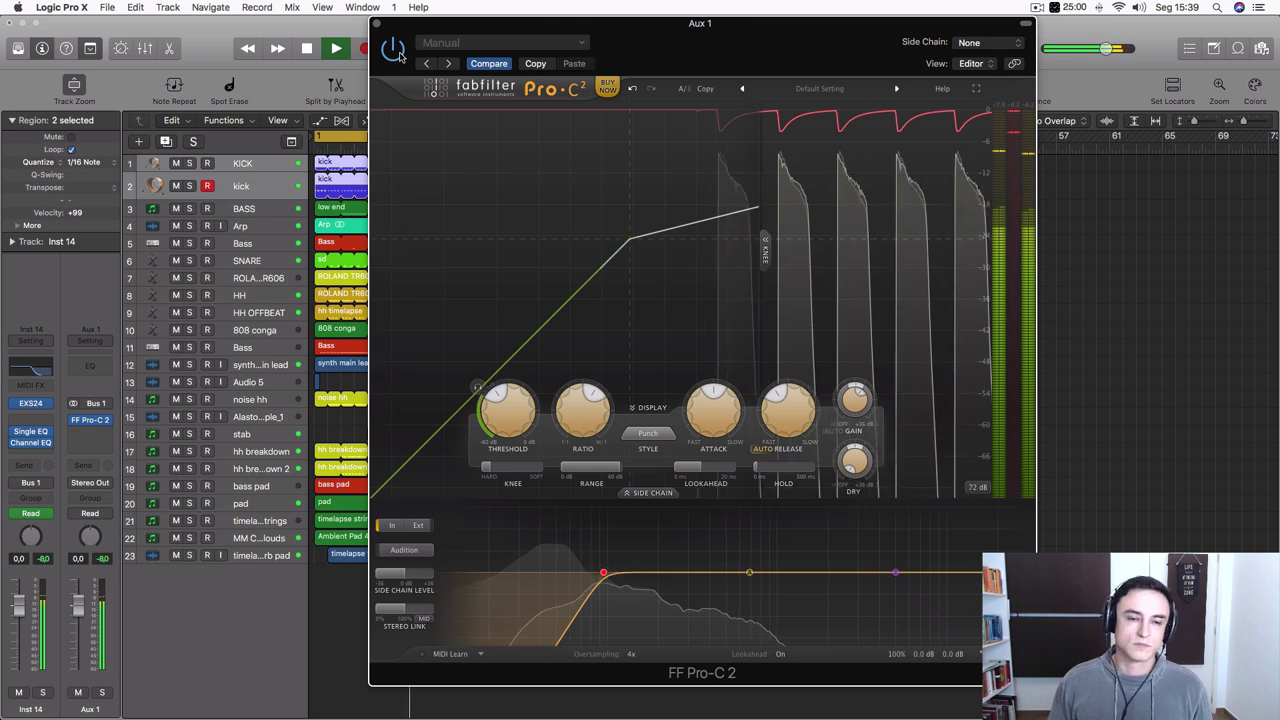
pyautogui.click(396, 51)
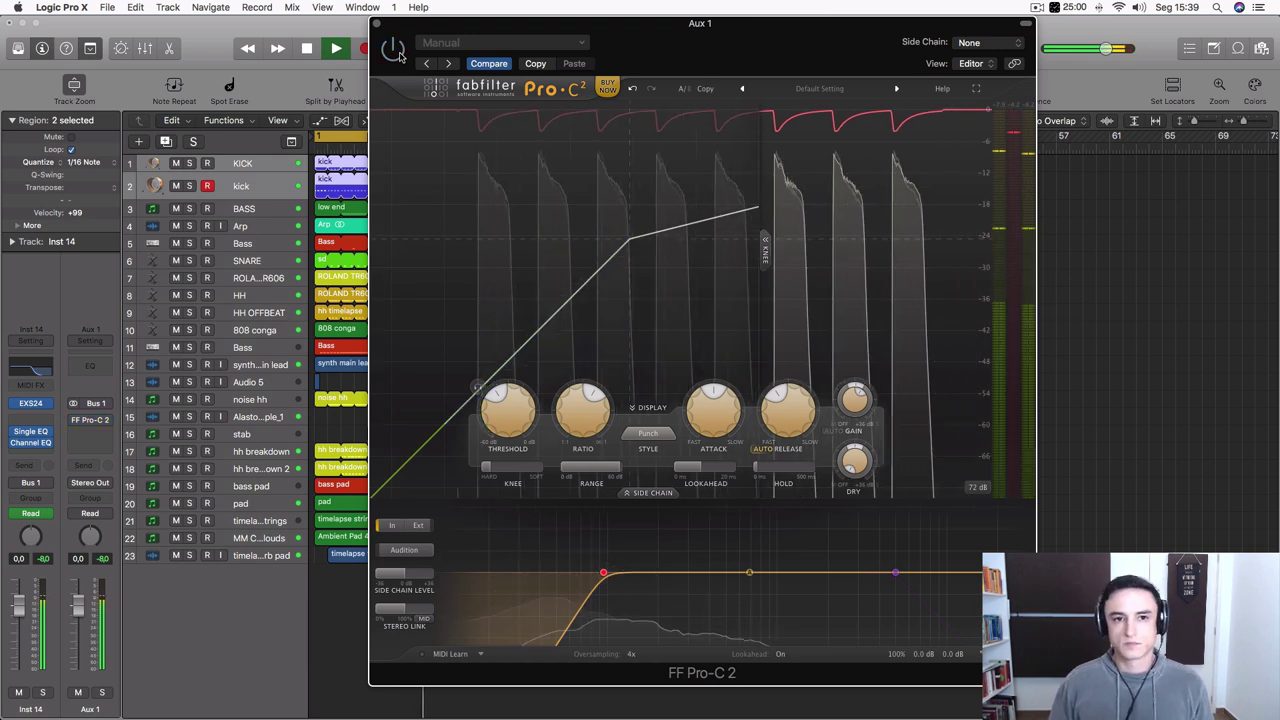
pyautogui.click(396, 51)
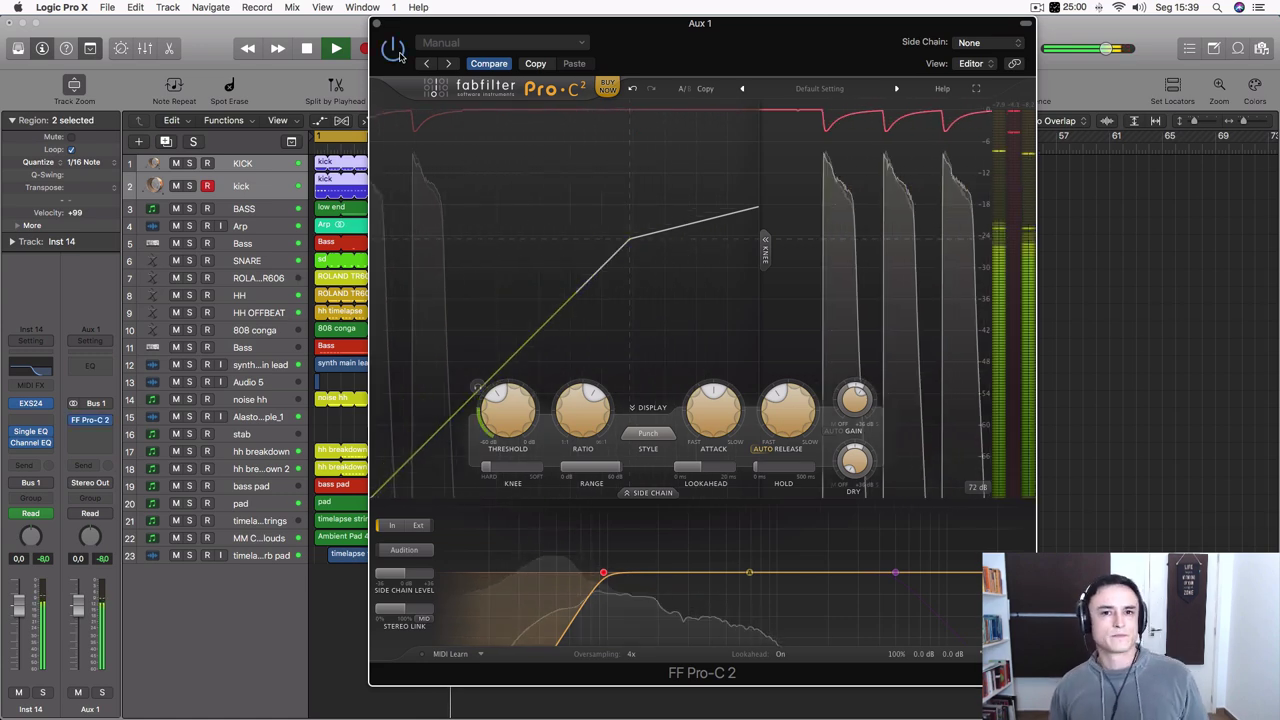